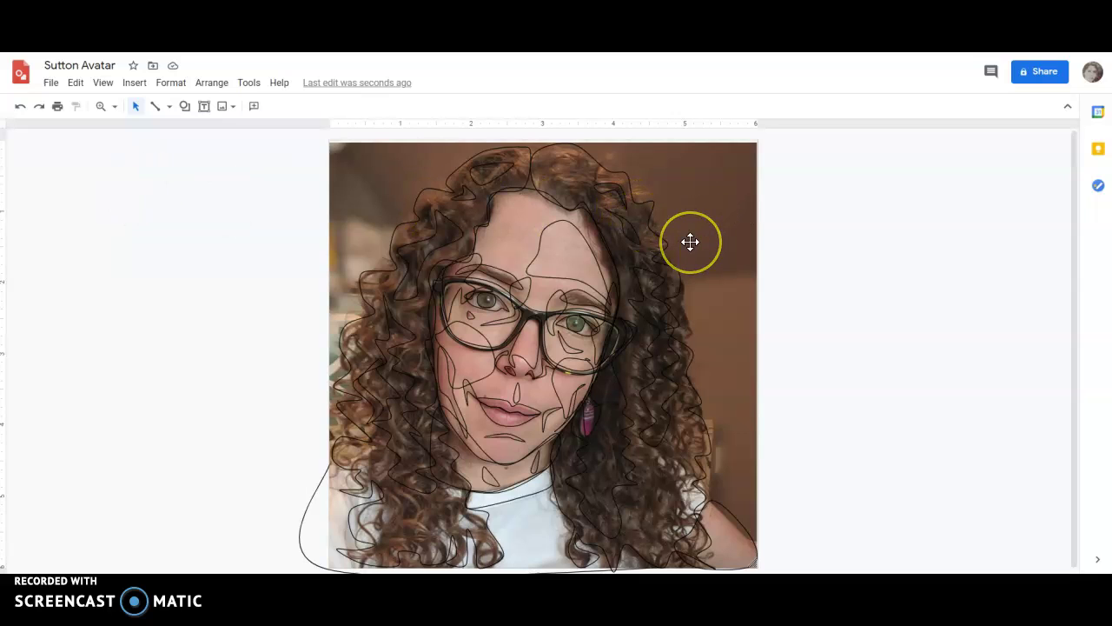
# Step: Move the reference photo to the right of the drawing, then back over it
pyautogui.moveTo(690, 241); pyautogui.dragTo(837, 219)
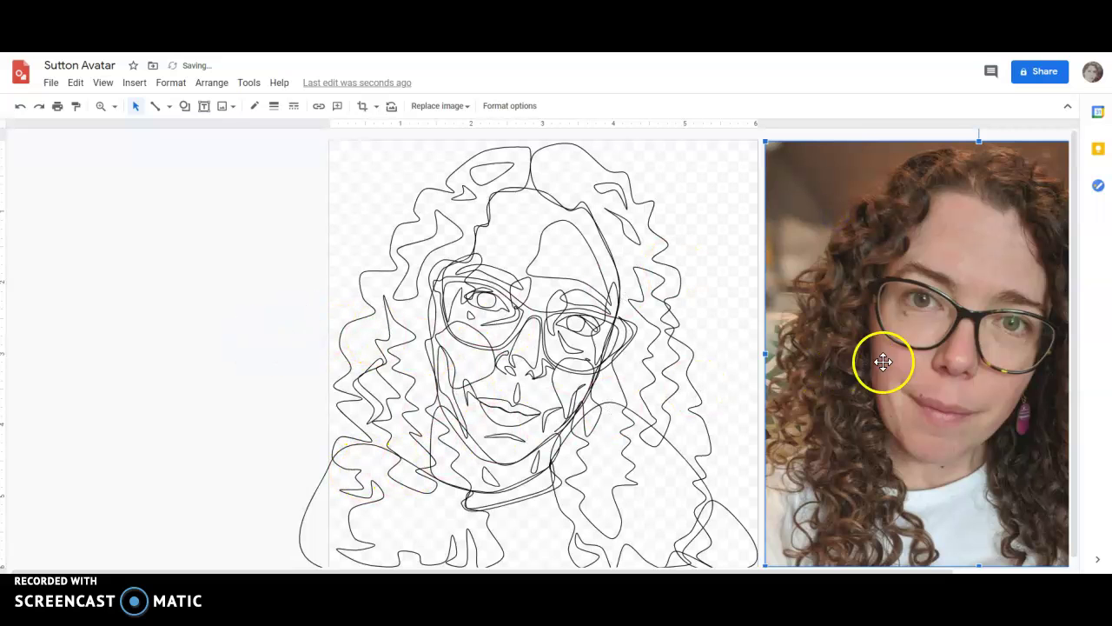
pyautogui.moveTo(923, 570); pyautogui.dragTo(1057, 565)
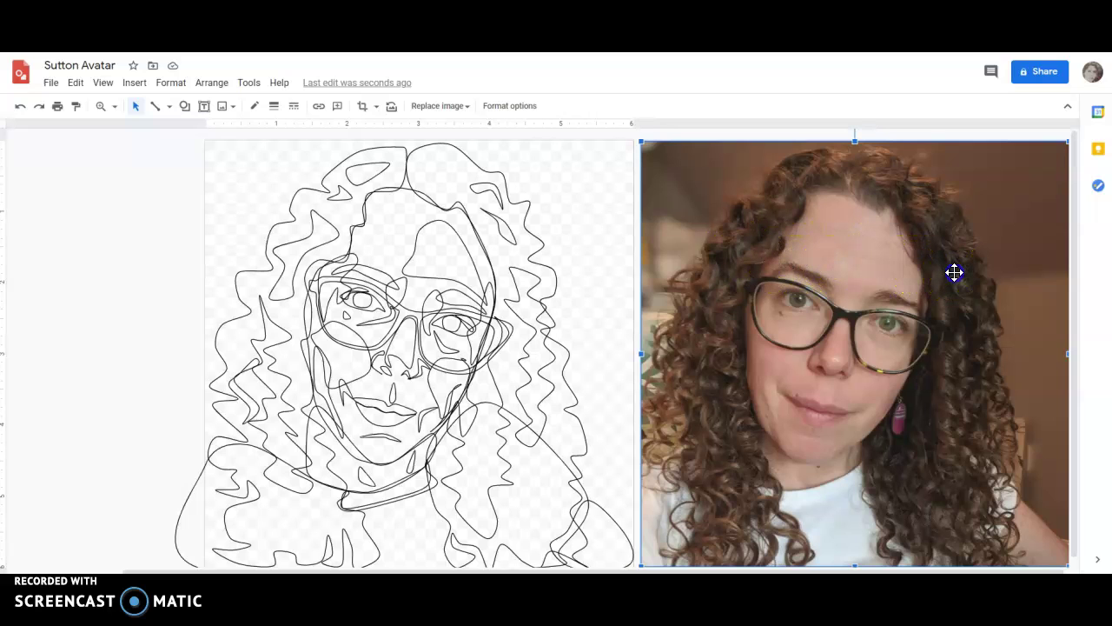
pyautogui.moveTo(954, 272)
pyautogui.mouseDown()
pyautogui.moveTo(498, 276)
pyautogui.moveTo(512, 275)
pyautogui.mouseUp()
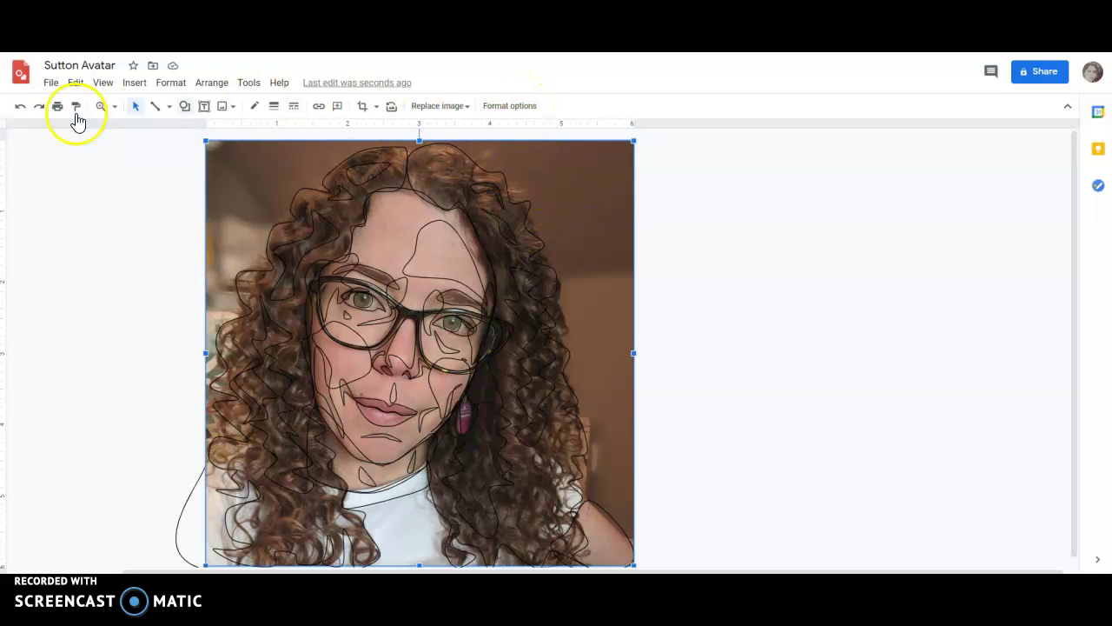
# Step: Raise the photo's transparency to about 57%, then return it to 0%
pyautogui.click(520, 108)
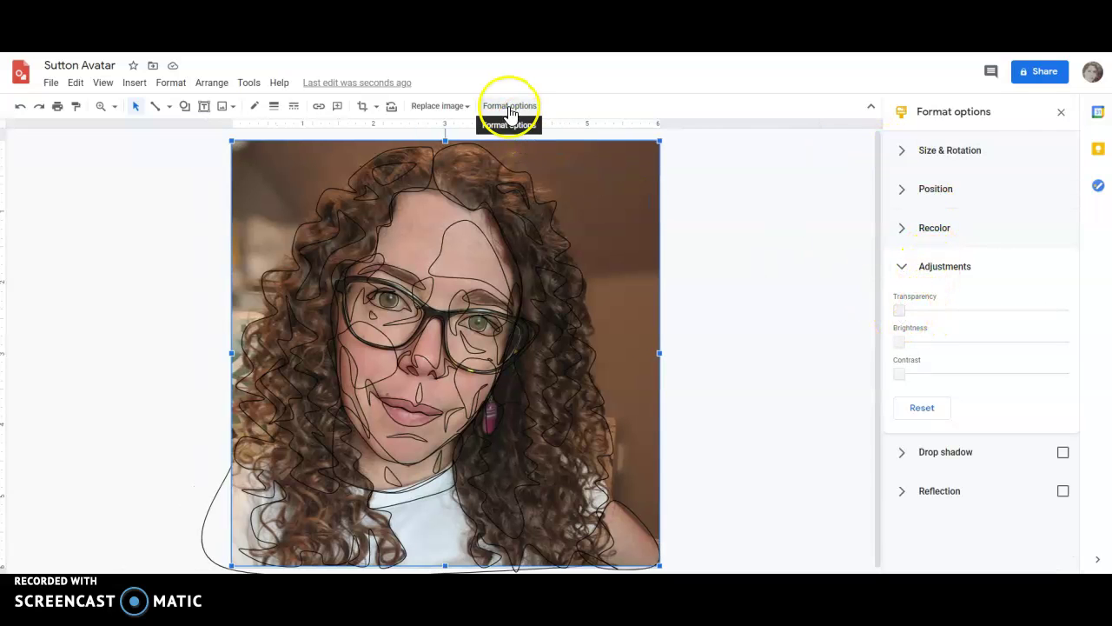
pyautogui.click(903, 269)
pyautogui.click(904, 266)
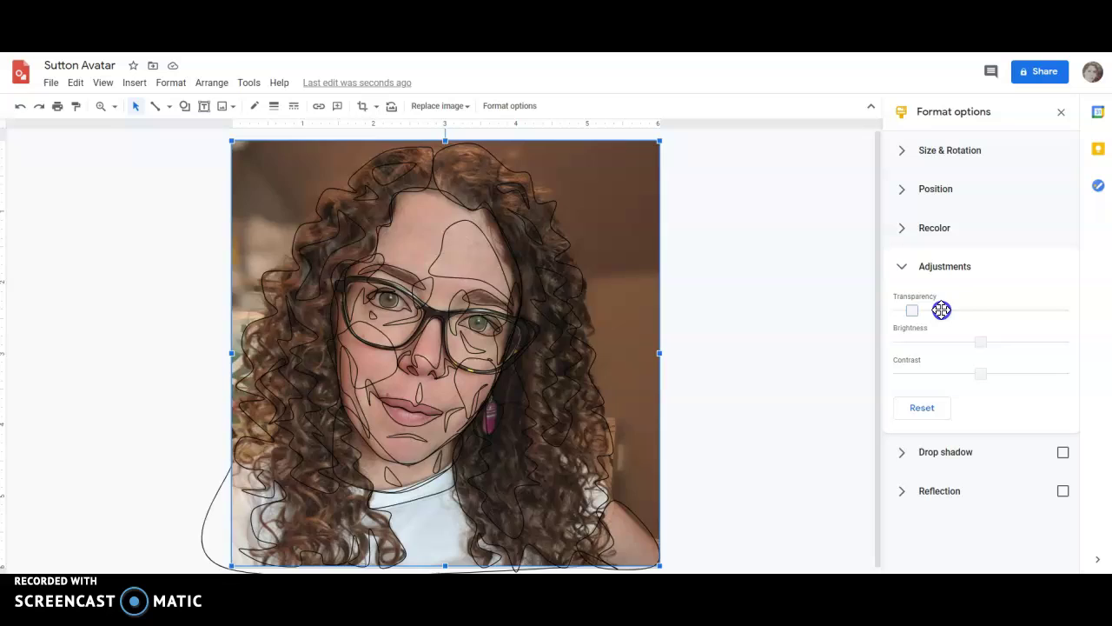
pyautogui.moveTo(942, 310); pyautogui.dragTo(989, 307)
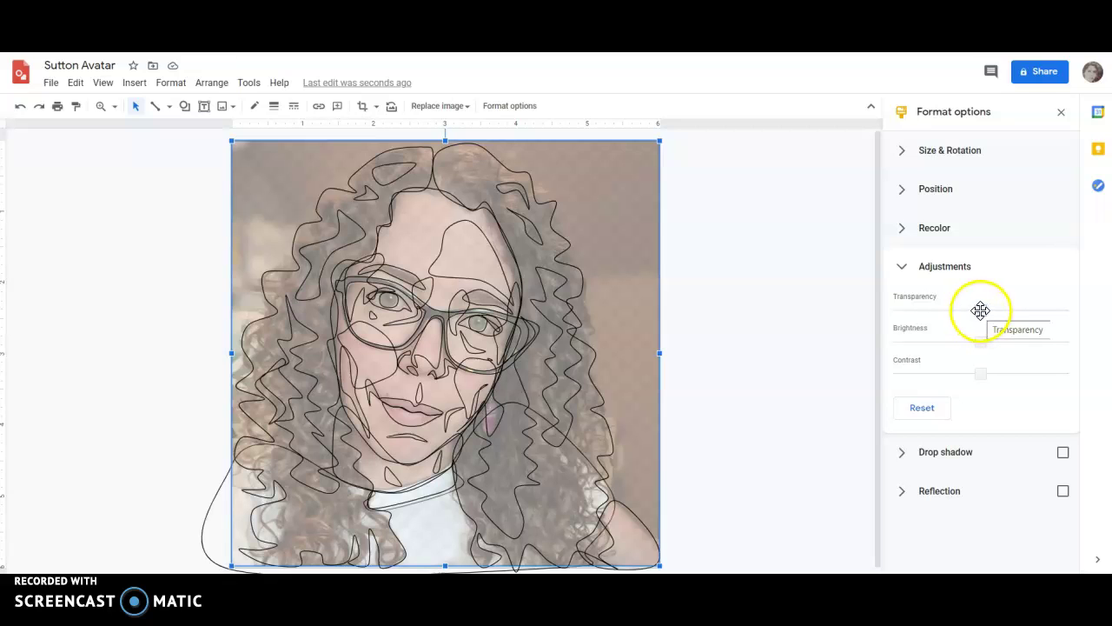
pyautogui.moveTo(1018, 311); pyautogui.dragTo(996, 309)
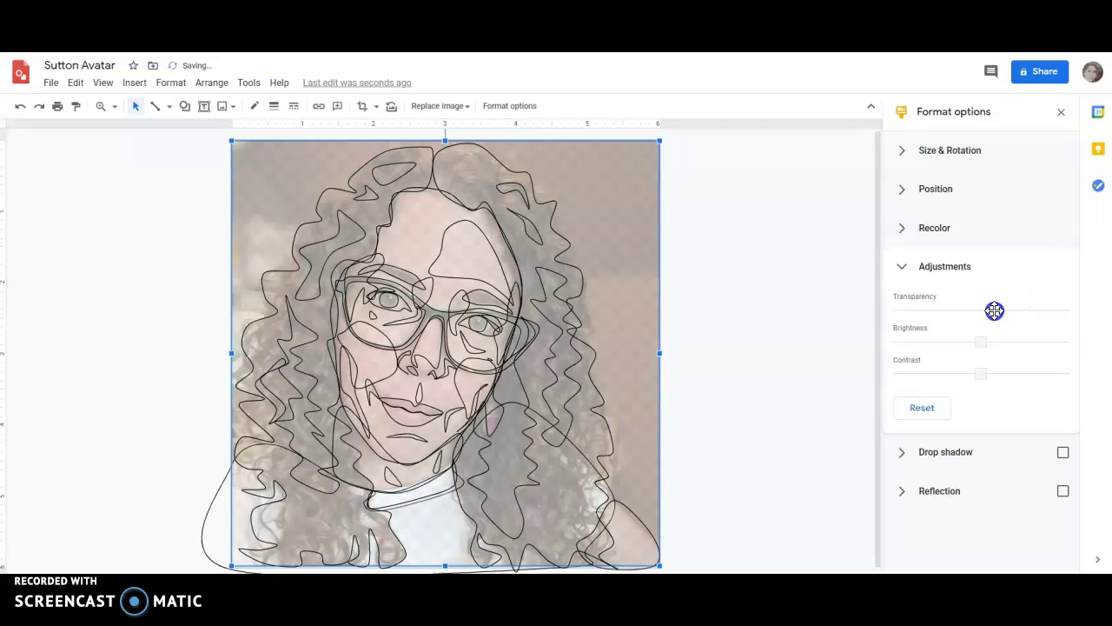
pyautogui.moveTo(995, 310)
pyautogui.mouseDown()
pyautogui.moveTo(933, 313)
pyautogui.moveTo(993, 323)
pyautogui.moveTo(953, 315)
pyautogui.moveTo(987, 315)
pyautogui.mouseUp()
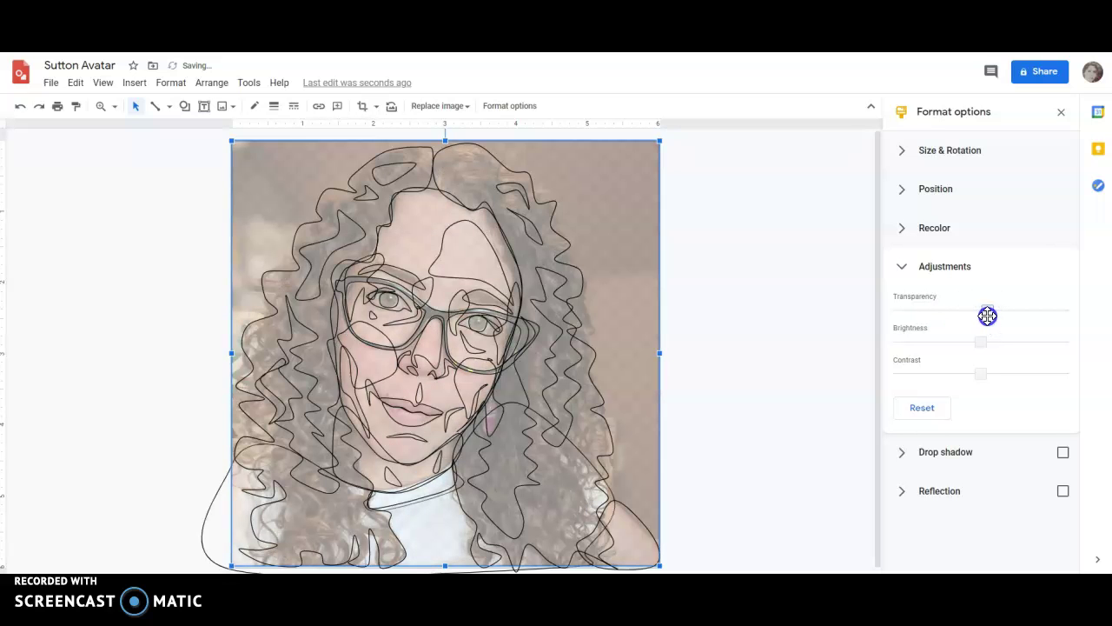
pyautogui.moveTo(914, 310); pyautogui.dragTo(874, 310)
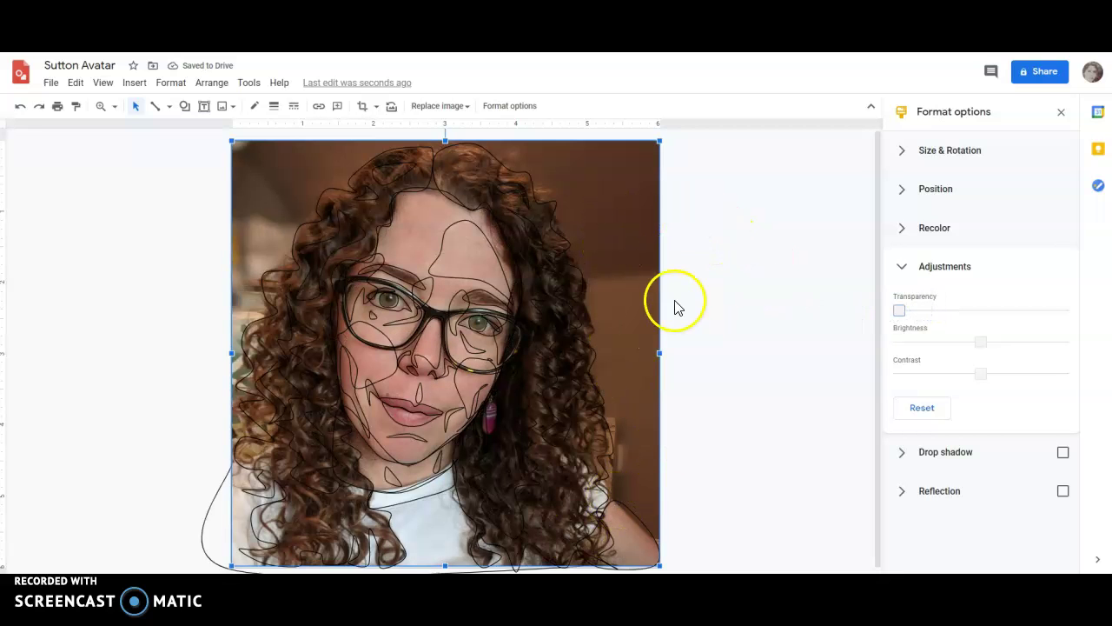
# Step: Slide the photo right to uncover the left half of the line drawing
pyautogui.moveTo(650, 290); pyautogui.dragTo(890, 294)
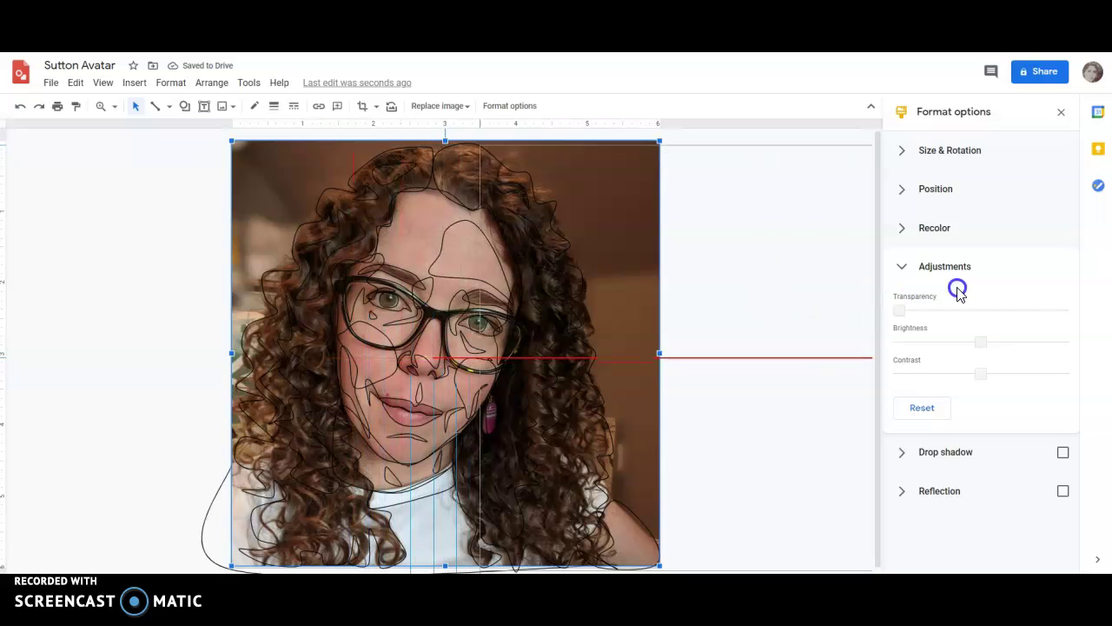
pyautogui.moveTo(957, 292); pyautogui.dragTo(956, 291)
pyautogui.moveTo(631, 254)
pyautogui.mouseDown()
pyautogui.moveTo(747, 240)
pyautogui.moveTo(814, 254)
pyautogui.moveTo(929, 229)
pyautogui.mouseUp()
# Step: Position the photo fully beside the line drawing with no overlap, both in view
pyautogui.click(1064, 113)
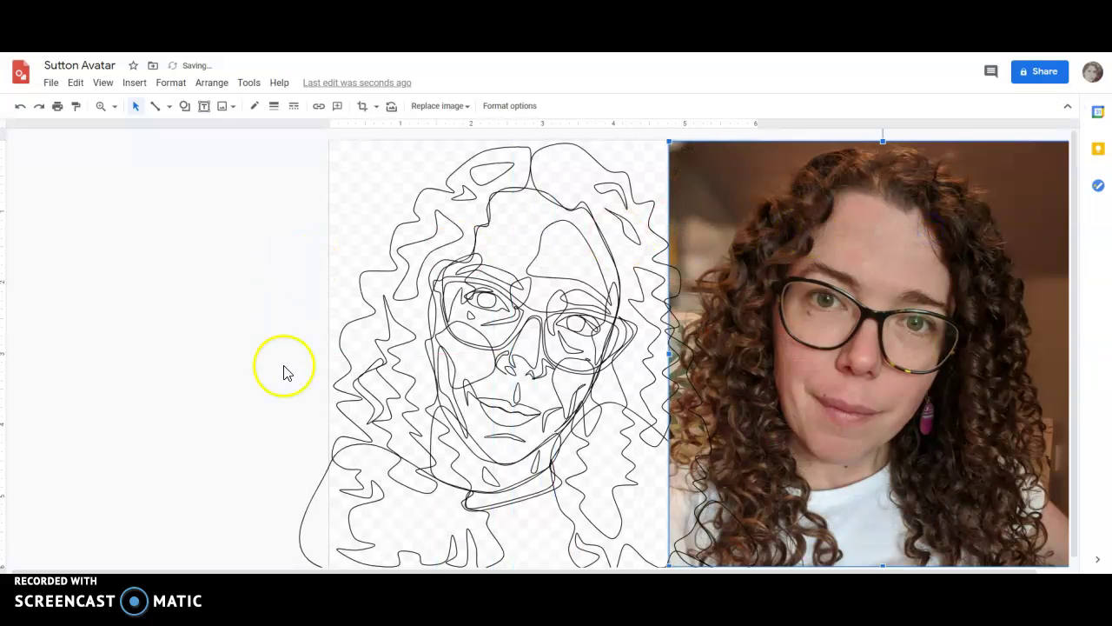
pyautogui.moveTo(320, 569); pyautogui.dragTo(346, 569)
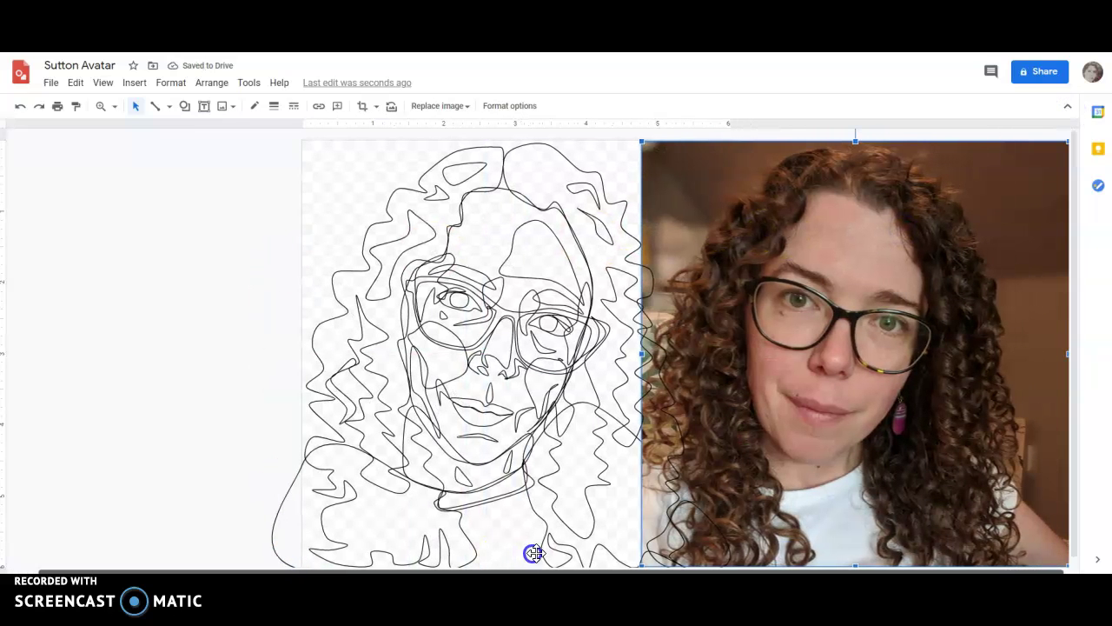
pyautogui.moveTo(782, 340); pyautogui.dragTo(852, 328)
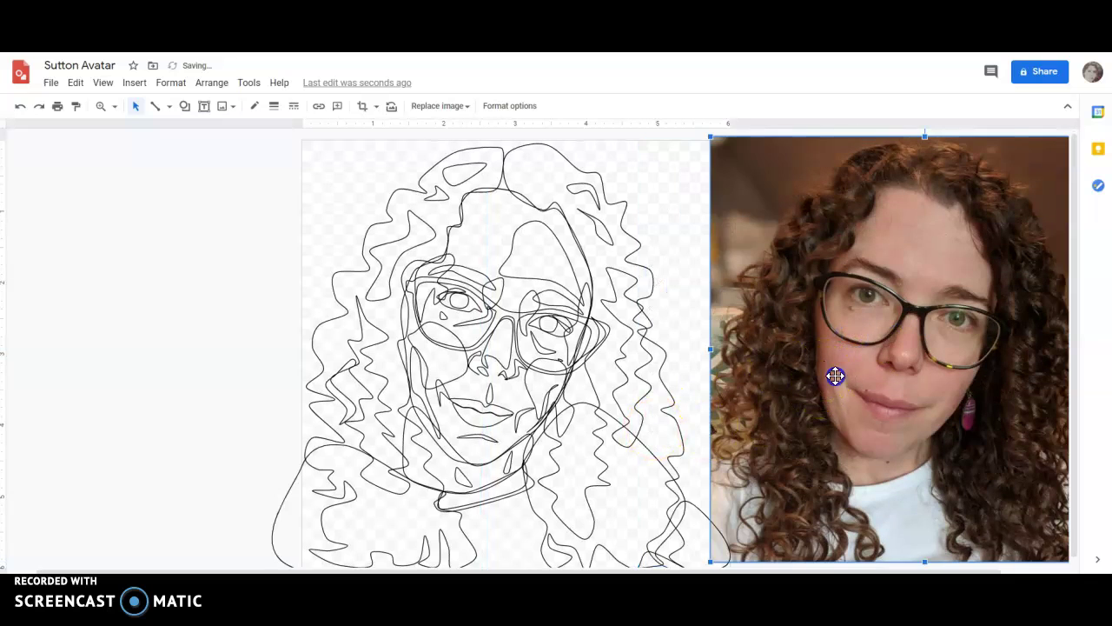
pyautogui.moveTo(835, 375); pyautogui.dragTo(874, 383)
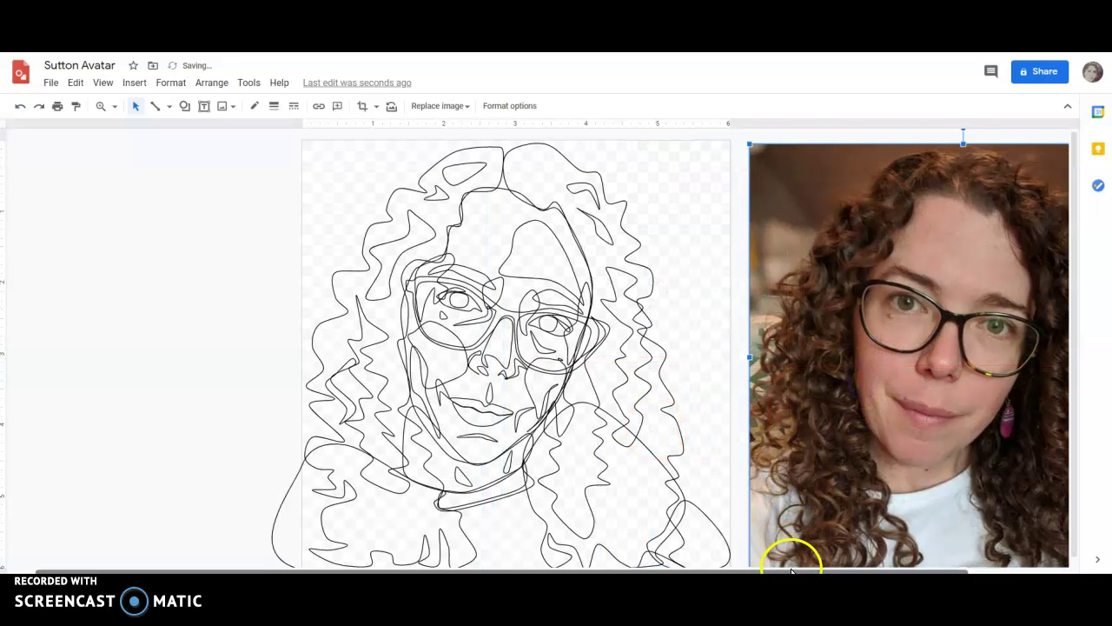
pyautogui.moveTo(791, 569); pyautogui.dragTo(886, 569)
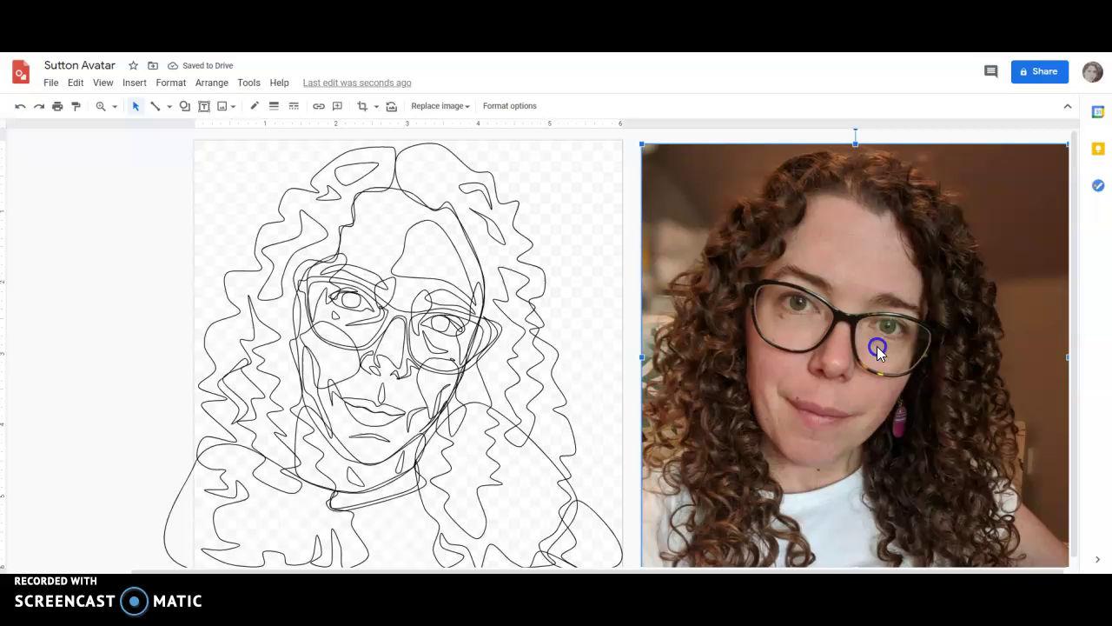
pyautogui.moveTo(876, 346); pyautogui.dragTo(865, 340)
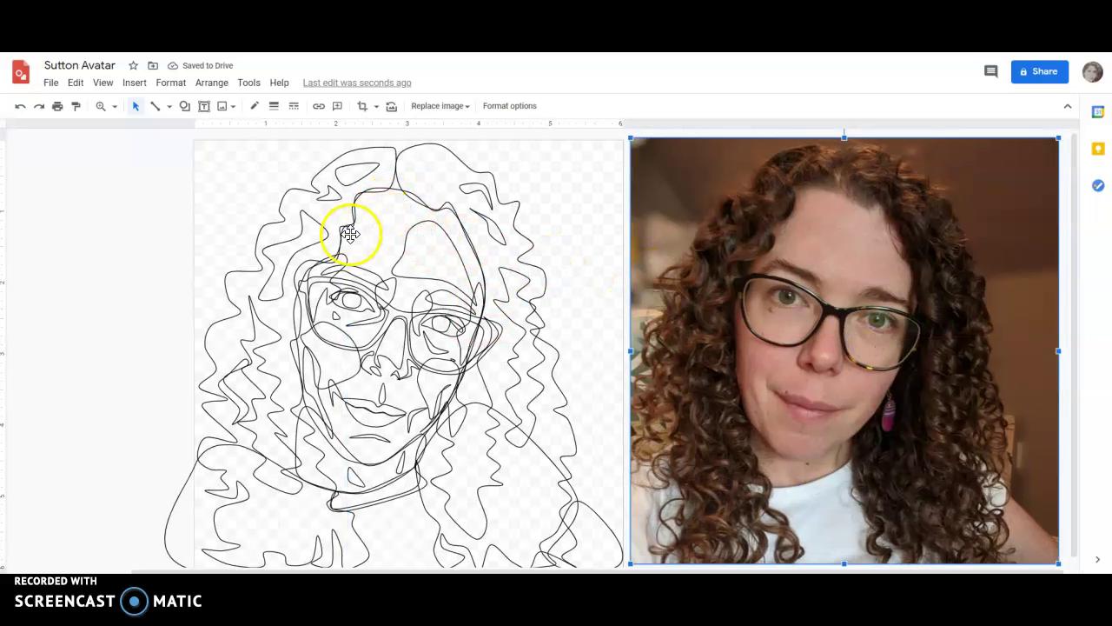
# Step: Give the right hair shape a light-blue gradient fill, then return to solid fill colours
pyautogui.click(432, 170)
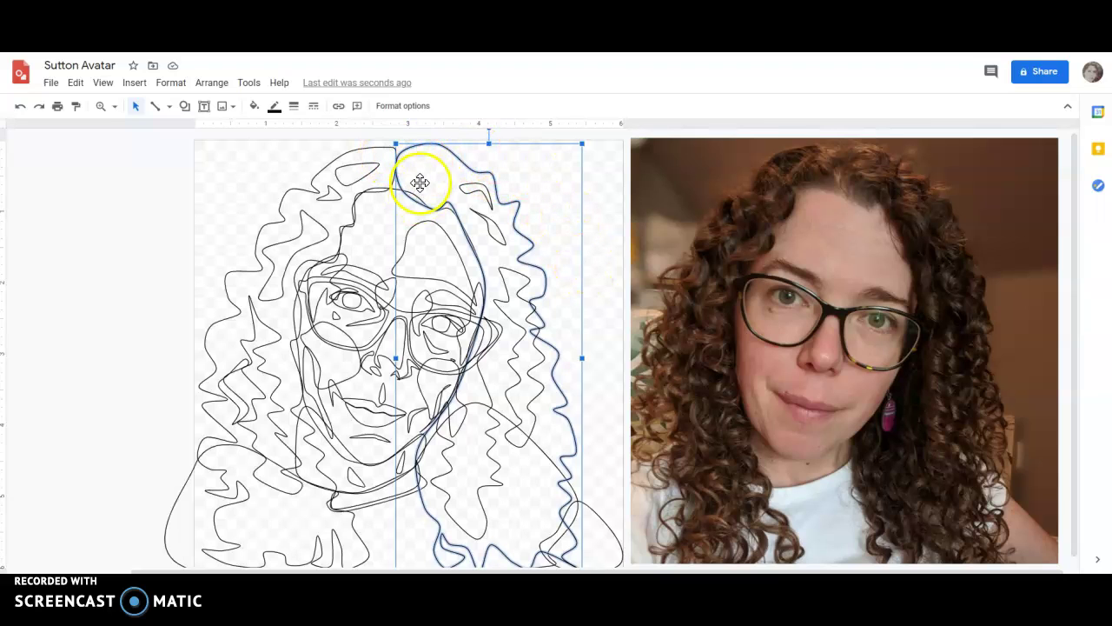
pyautogui.click(253, 106)
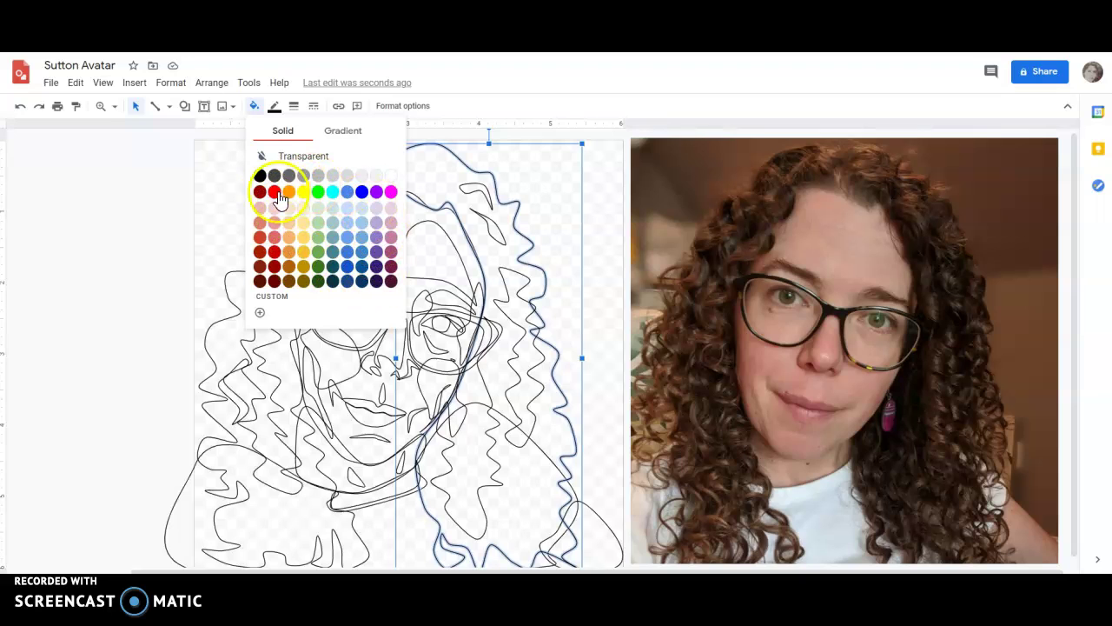
pyautogui.click(352, 139)
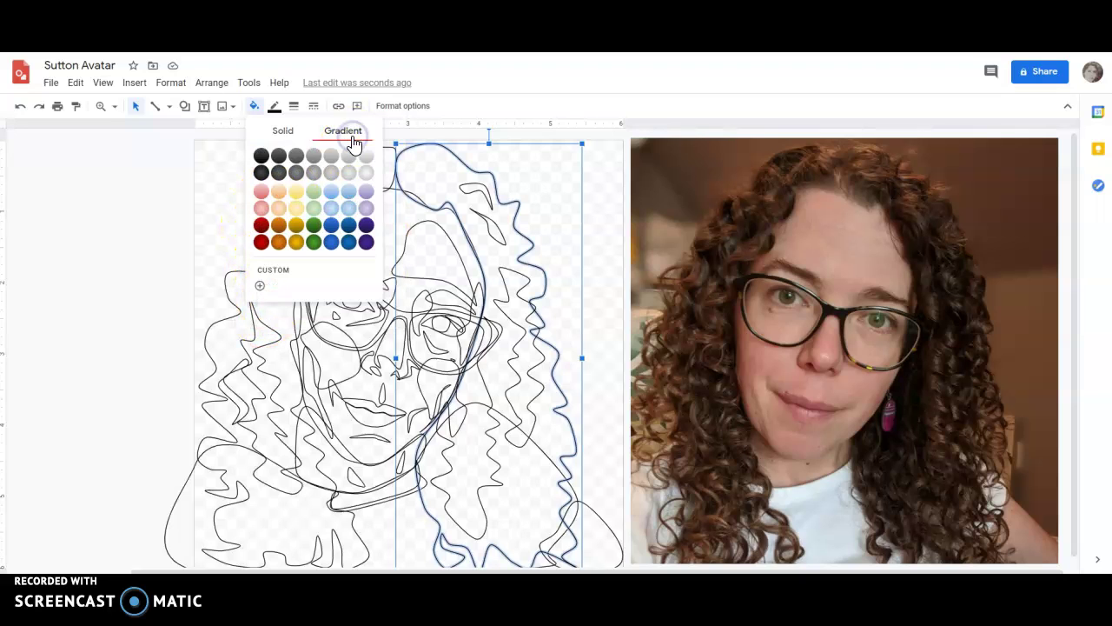
pyautogui.click(350, 215)
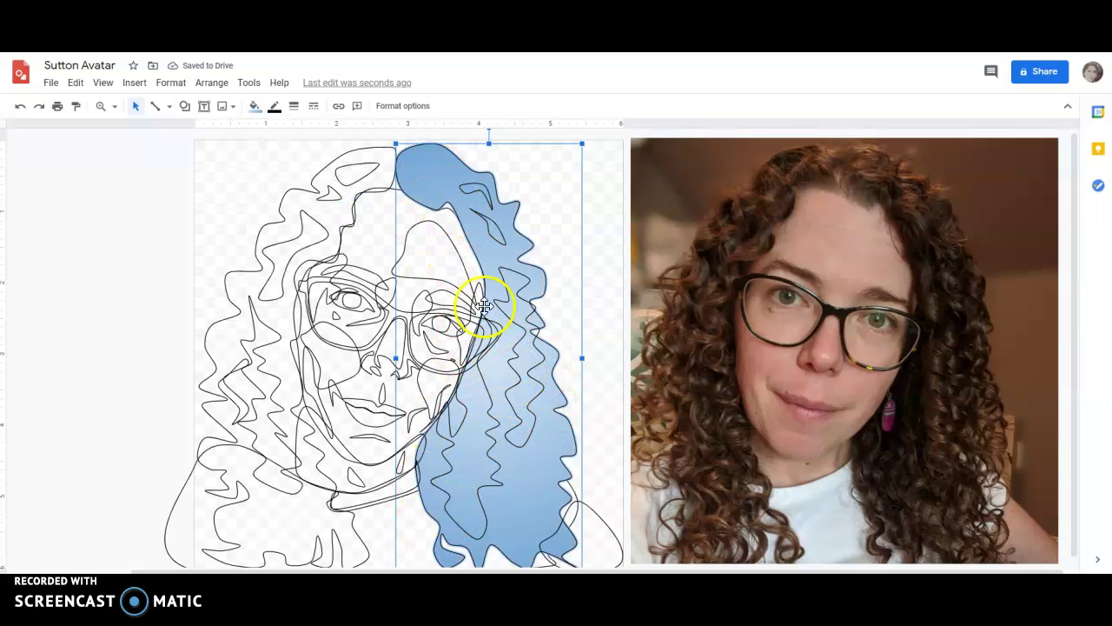
pyautogui.click(255, 106)
pyautogui.click(281, 130)
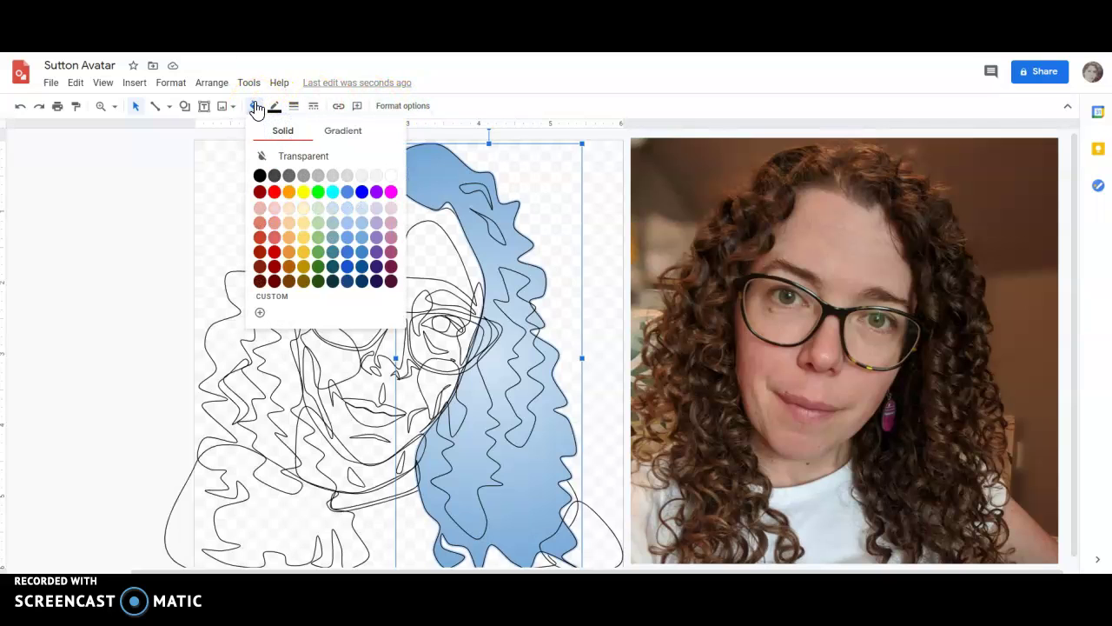
# Step: Experiment with deep red, green and dark brown in a custom fill colour
pyautogui.click(269, 306)
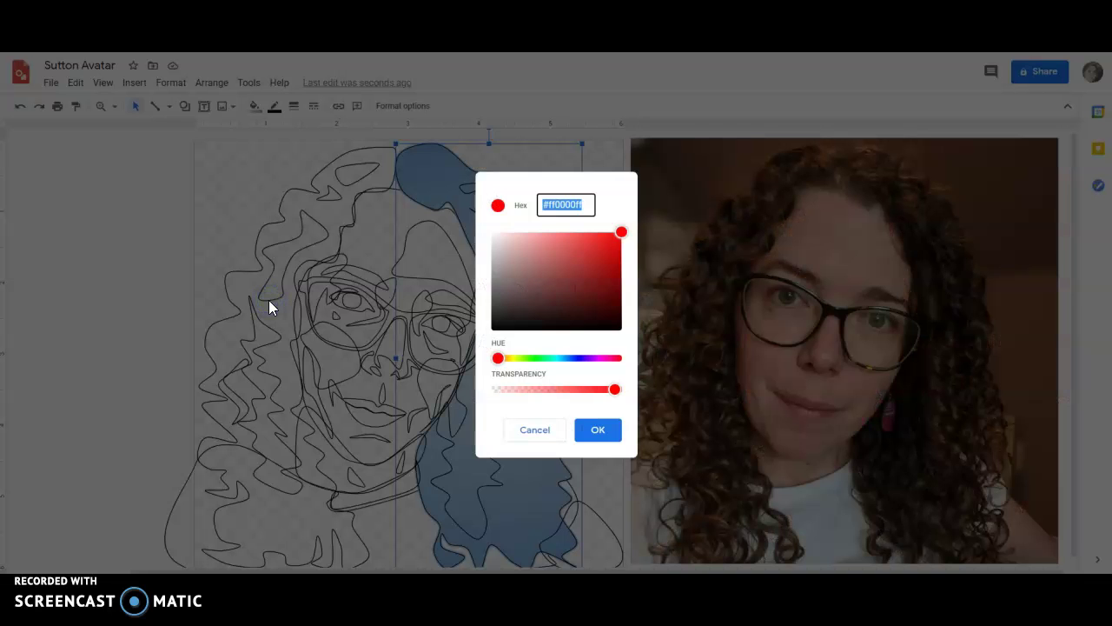
pyautogui.moveTo(620, 232); pyautogui.dragTo(594, 279)
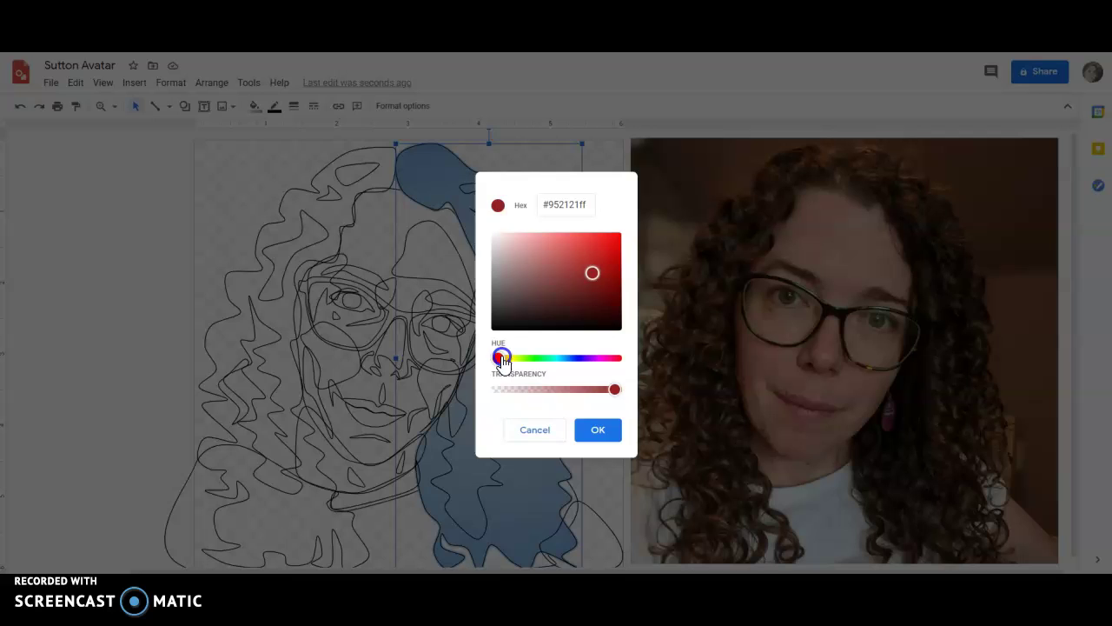
pyautogui.moveTo(499, 357); pyautogui.dragTo(520, 363)
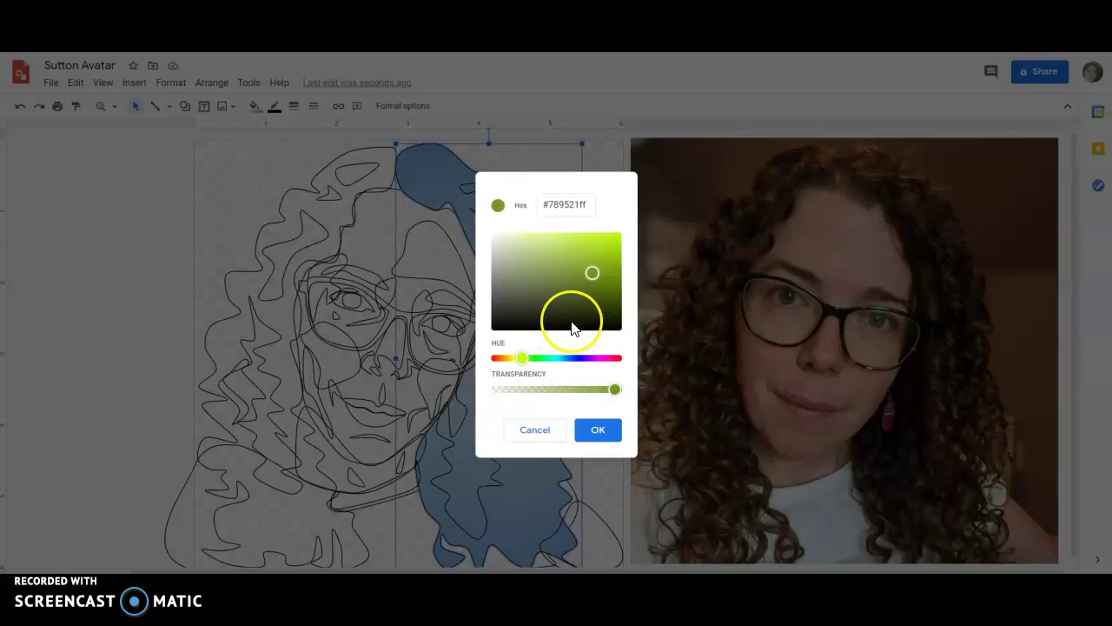
pyautogui.moveTo(524, 359); pyautogui.dragTo(535, 363)
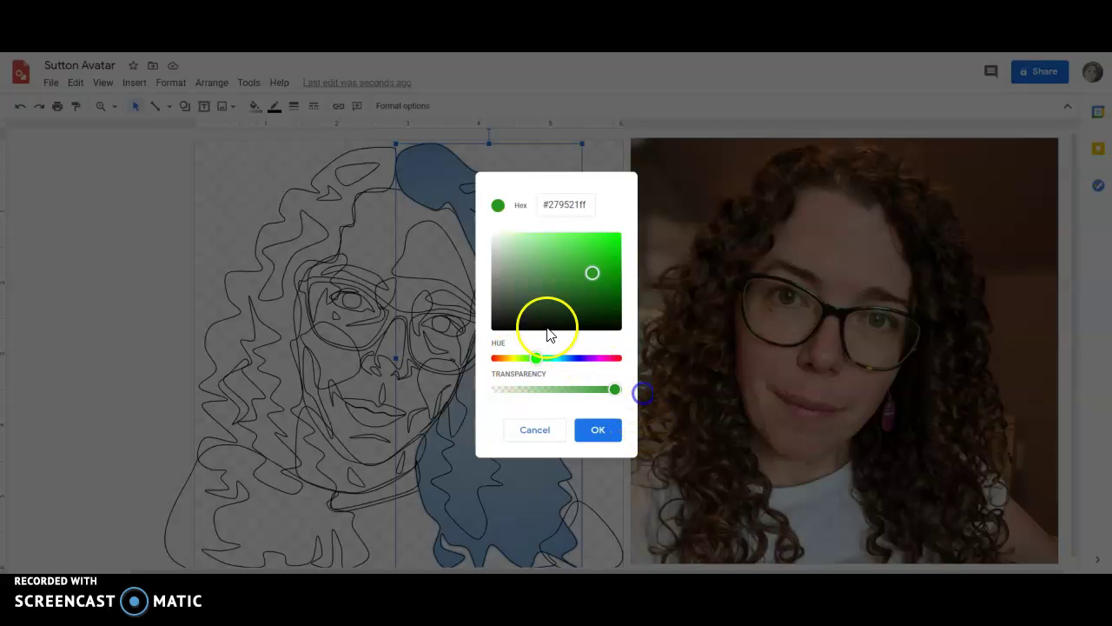
pyautogui.click(590, 273)
pyautogui.moveTo(559, 272); pyautogui.dragTo(585, 289)
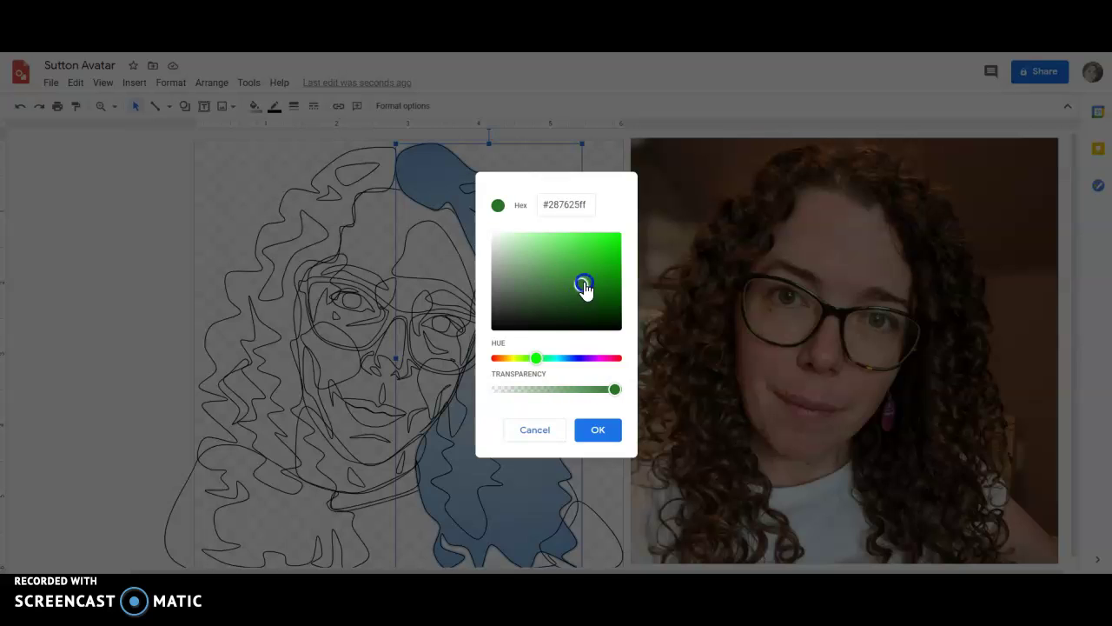
pyautogui.click(591, 363)
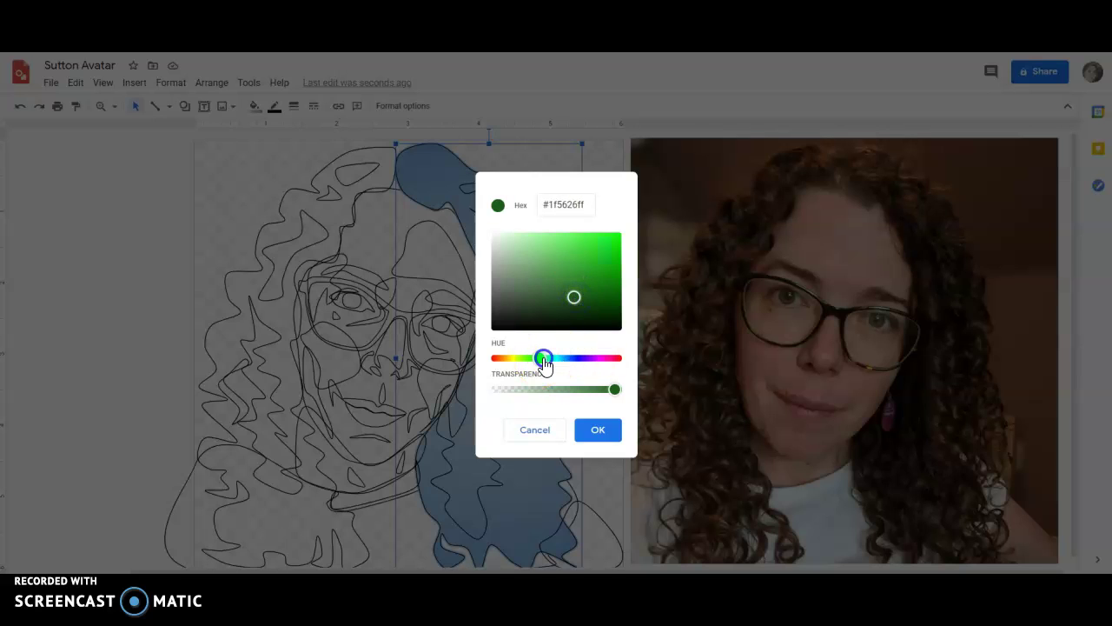
pyautogui.moveTo(544, 365); pyautogui.dragTo(509, 365)
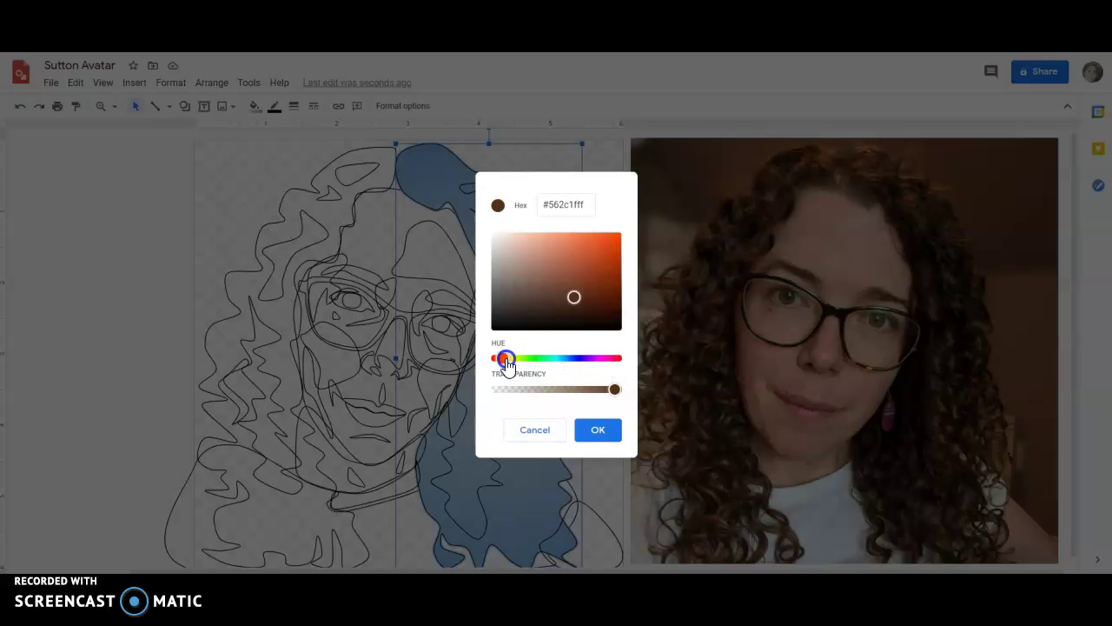
# Step: Settle on dark reddish-brown #591b08 and apply it to the hair shape
pyautogui.click(575, 297)
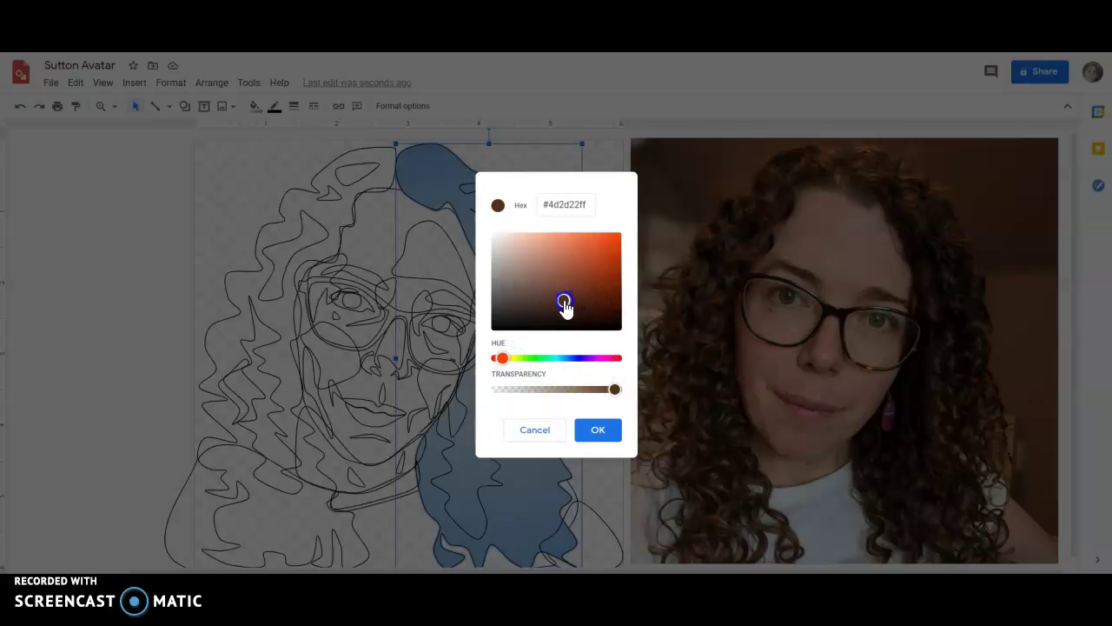
pyautogui.moveTo(565, 304); pyautogui.dragTo(624, 337)
pyautogui.moveTo(493, 331)
pyautogui.mouseDown()
pyautogui.moveTo(492, 289)
pyautogui.moveTo(504, 335)
pyautogui.mouseUp()
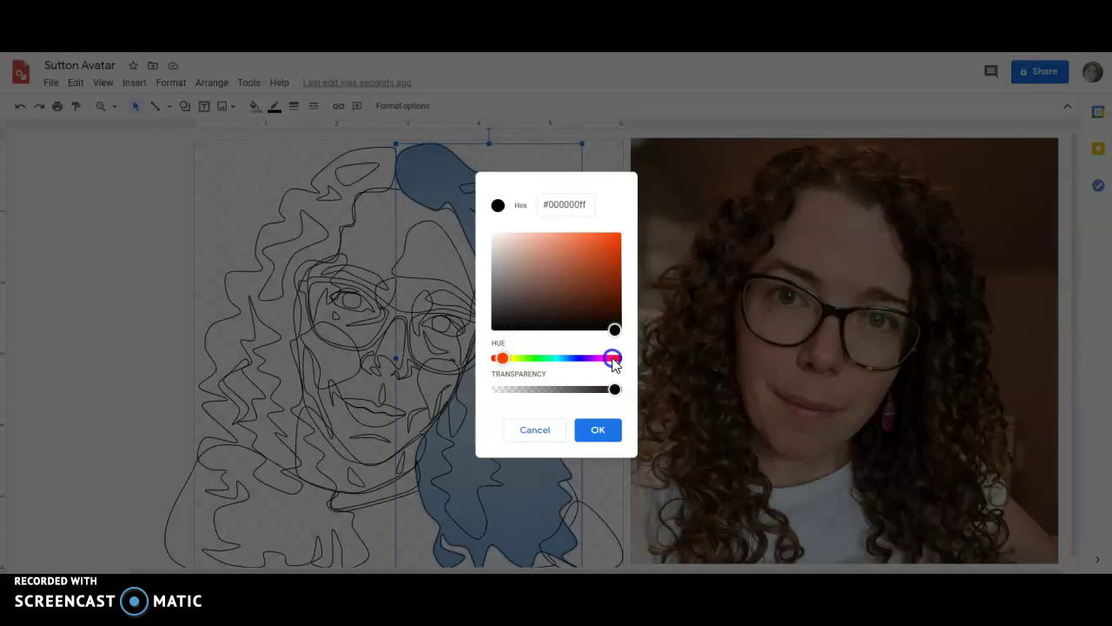
pyautogui.moveTo(553, 343); pyautogui.dragTo(557, 337)
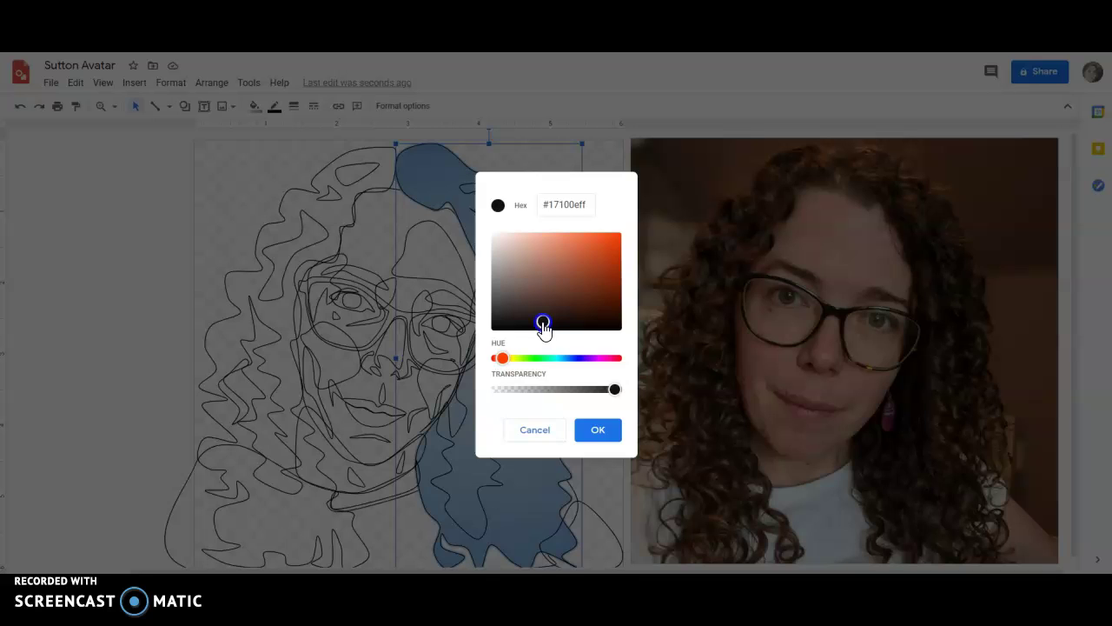
pyautogui.moveTo(516, 313); pyautogui.dragTo(509, 302)
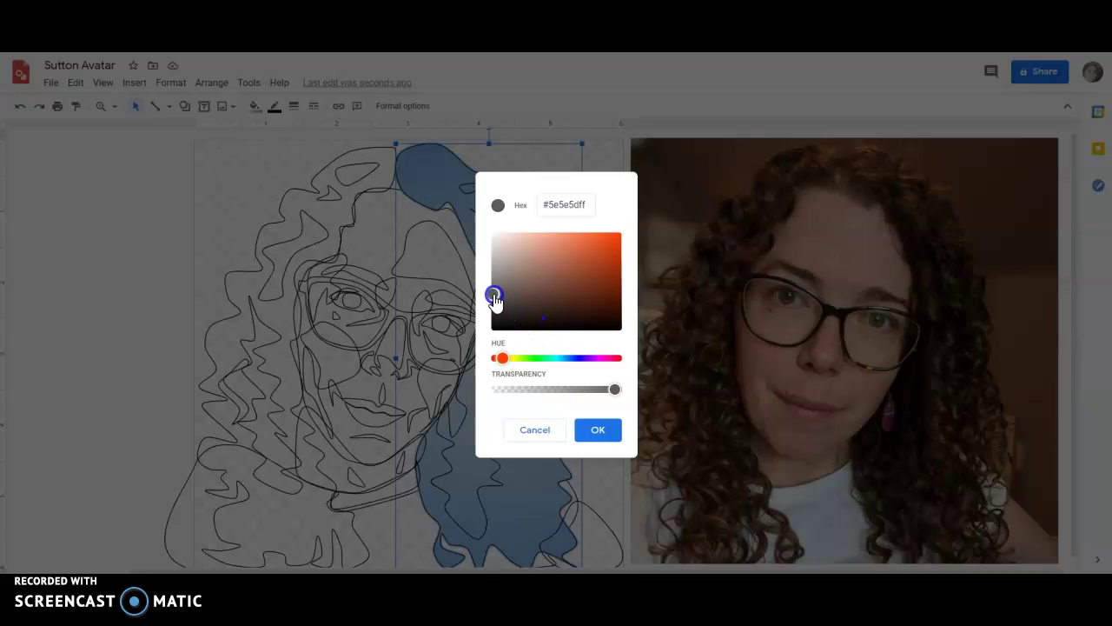
pyautogui.moveTo(495, 298); pyautogui.dragTo(585, 298)
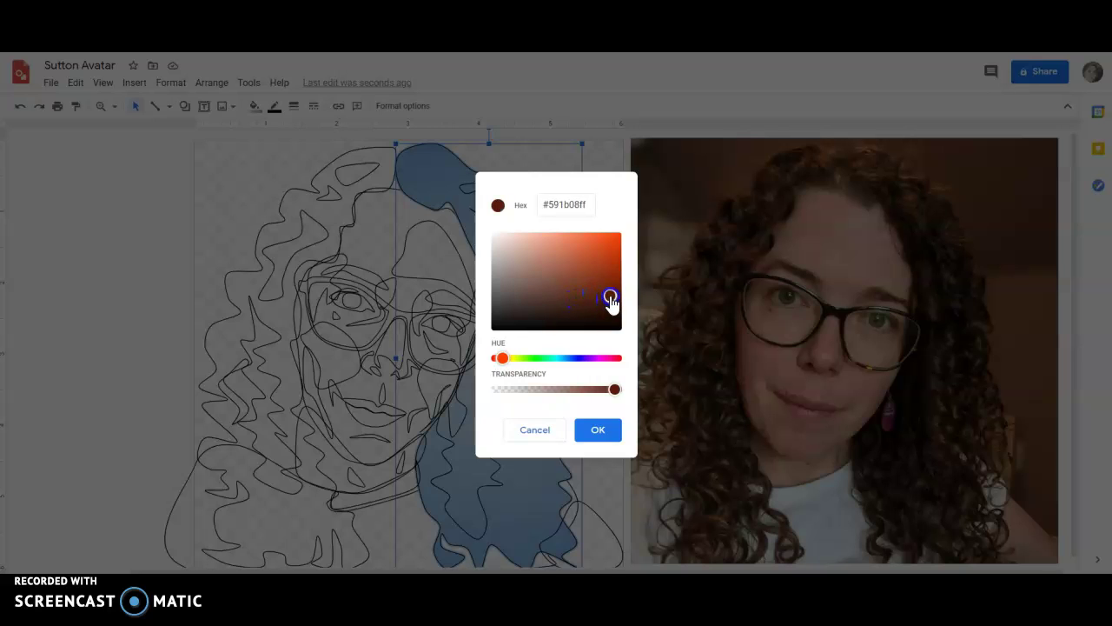
pyautogui.click(615, 389)
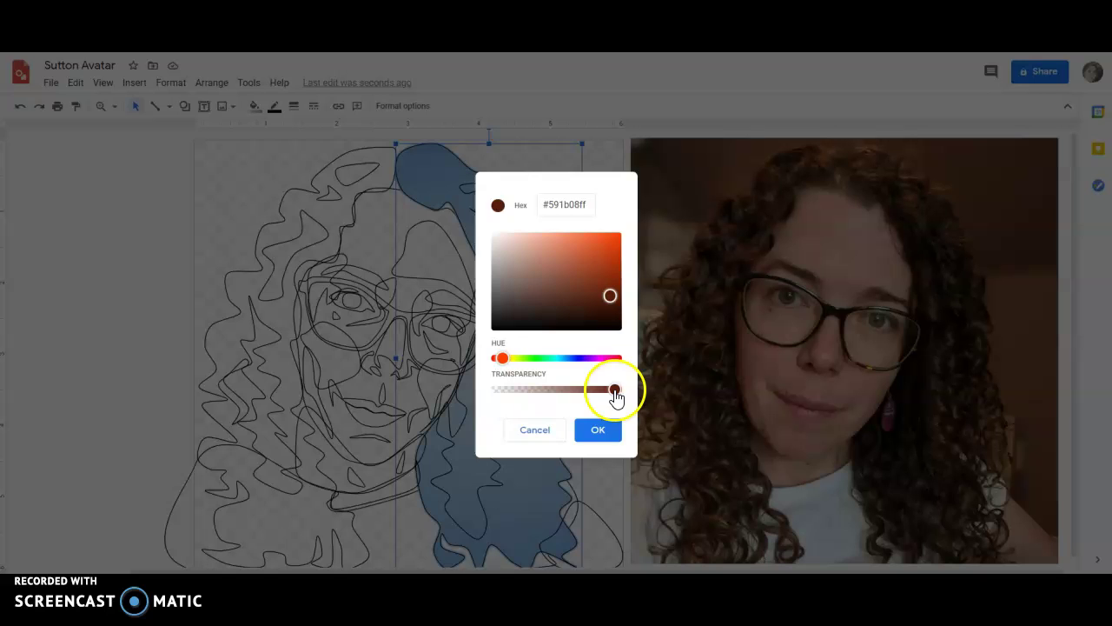
pyautogui.click(598, 434)
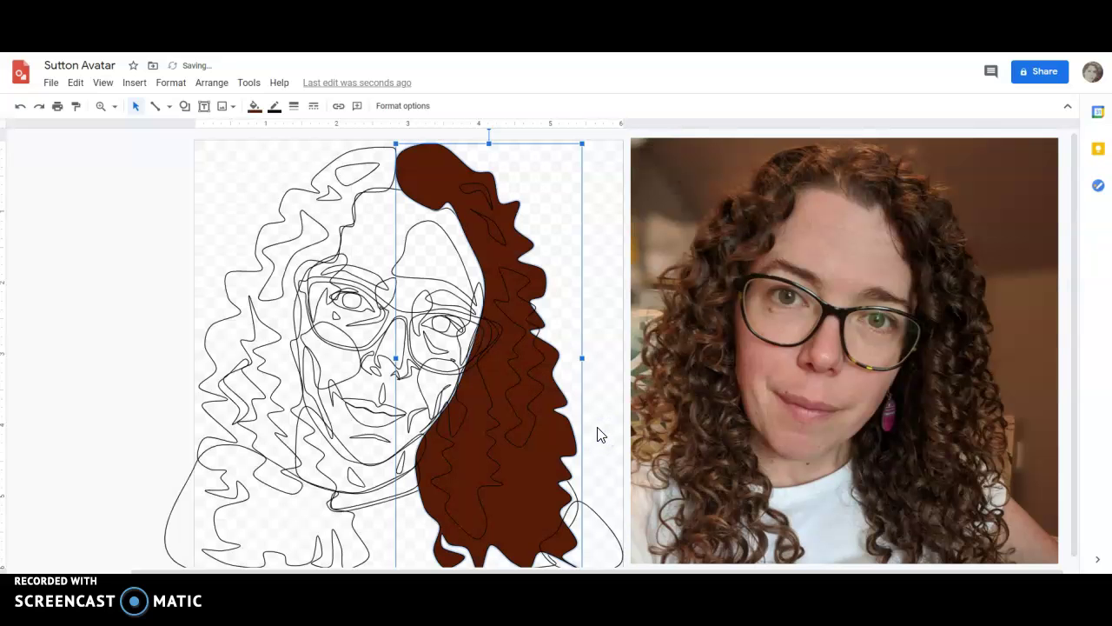
# Step: Try yellow, green and blue hues, then fill the hair with deeper brown #4d1a06
pyautogui.click(254, 105)
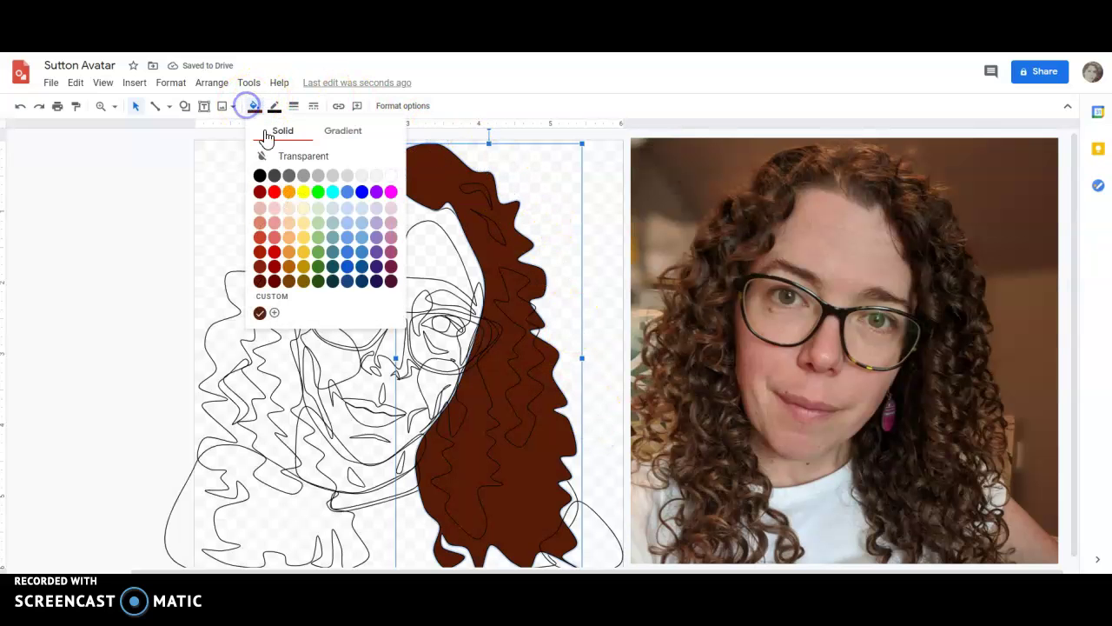
pyautogui.click(274, 312)
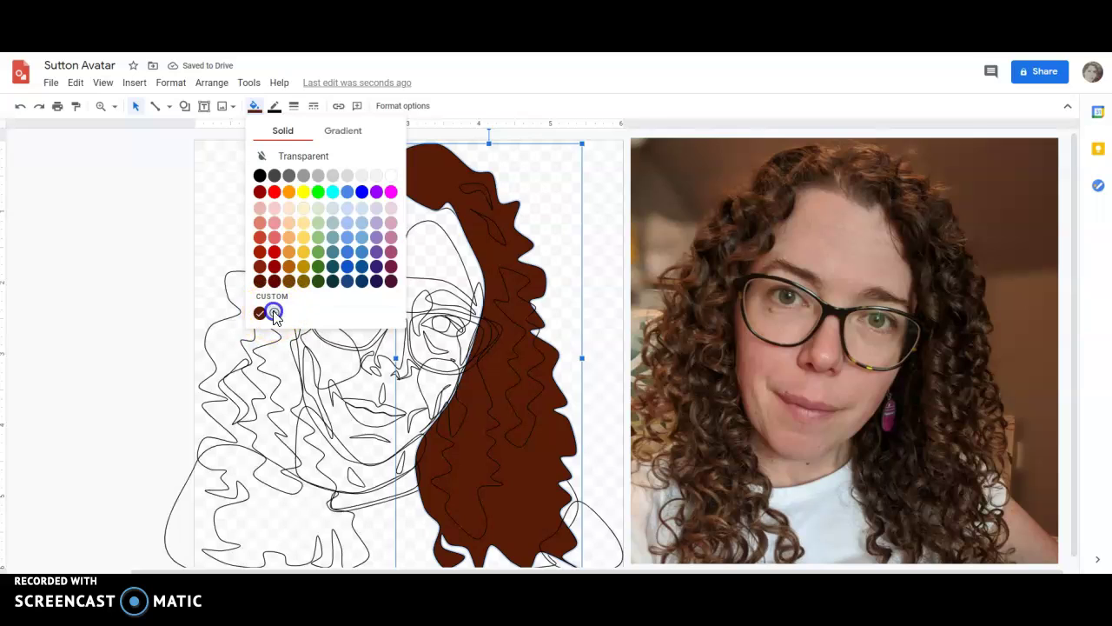
pyautogui.click(500, 358)
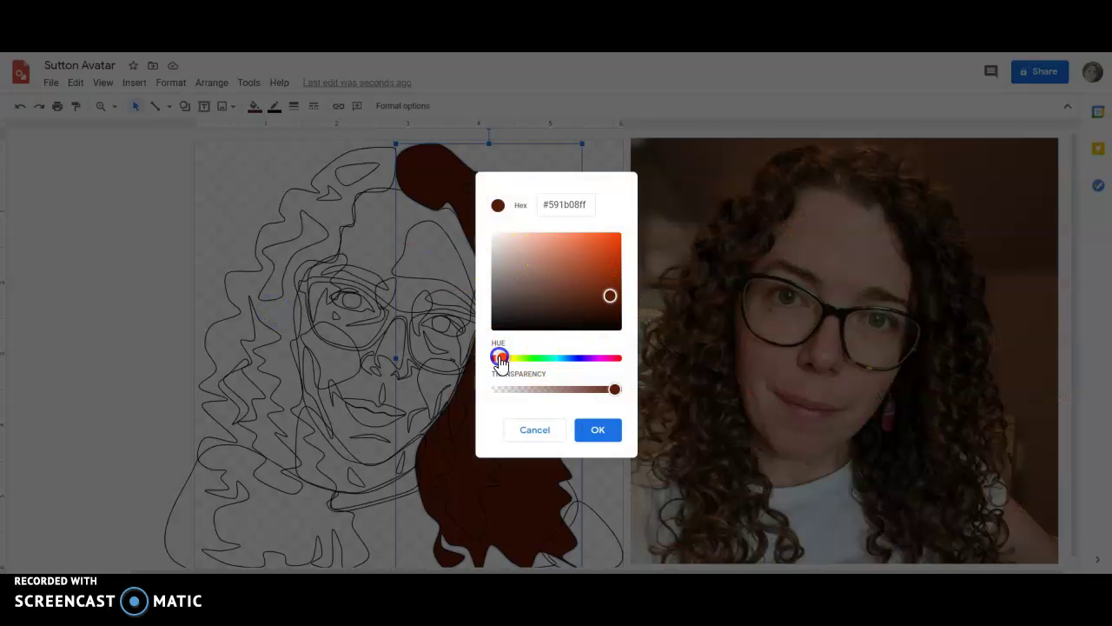
pyautogui.moveTo(500, 361)
pyautogui.mouseDown()
pyautogui.moveTo(519, 358)
pyautogui.moveTo(507, 359)
pyautogui.mouseUp()
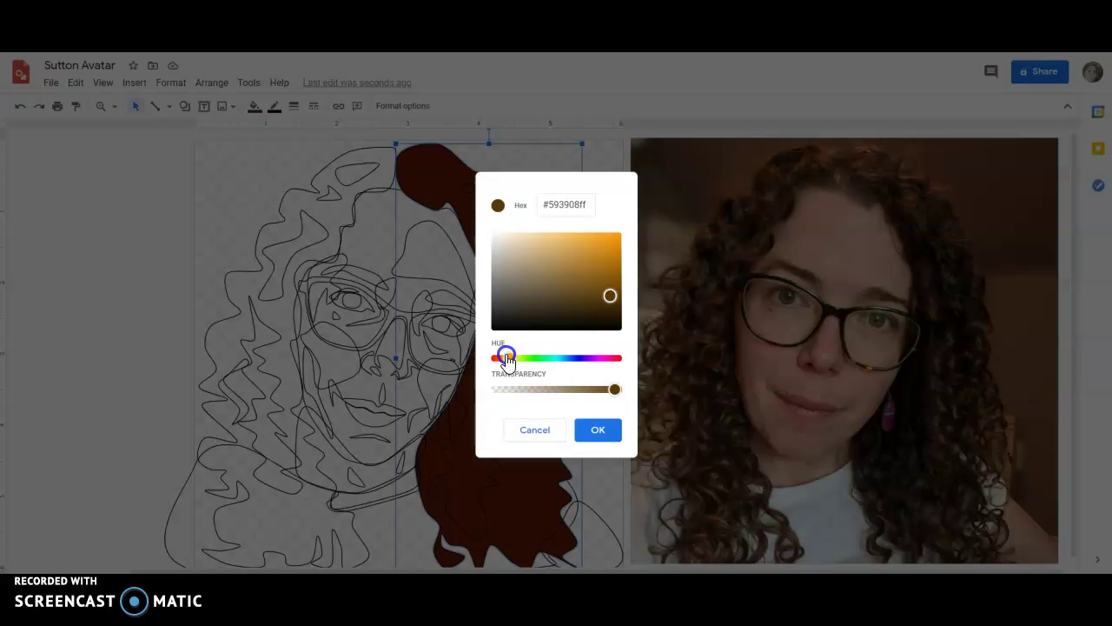
pyautogui.moveTo(508, 360); pyautogui.dragTo(552, 358)
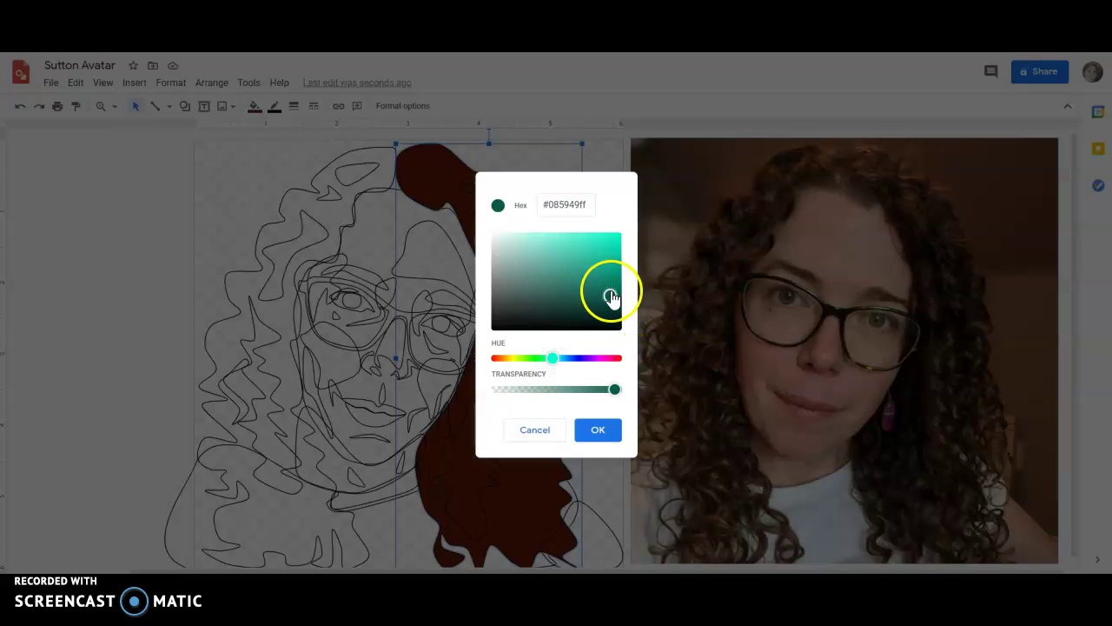
pyautogui.moveTo(614, 304); pyautogui.dragTo(613, 302)
pyautogui.moveTo(553, 359); pyautogui.dragTo(542, 359)
pyautogui.moveTo(613, 302); pyautogui.dragTo(614, 309)
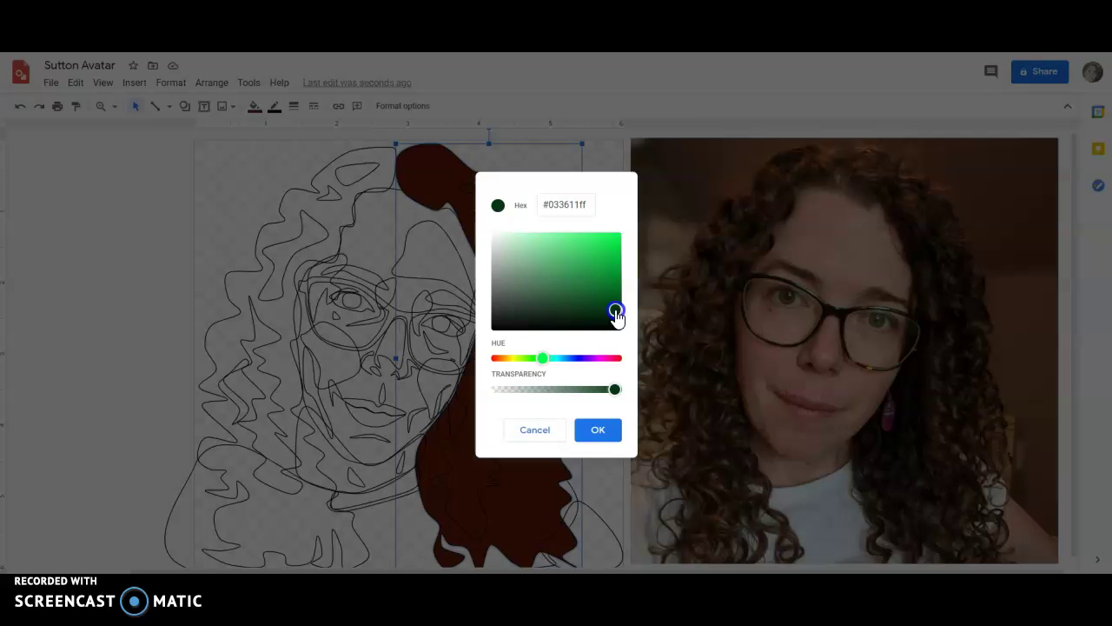
pyautogui.moveTo(543, 358); pyautogui.dragTo(504, 359)
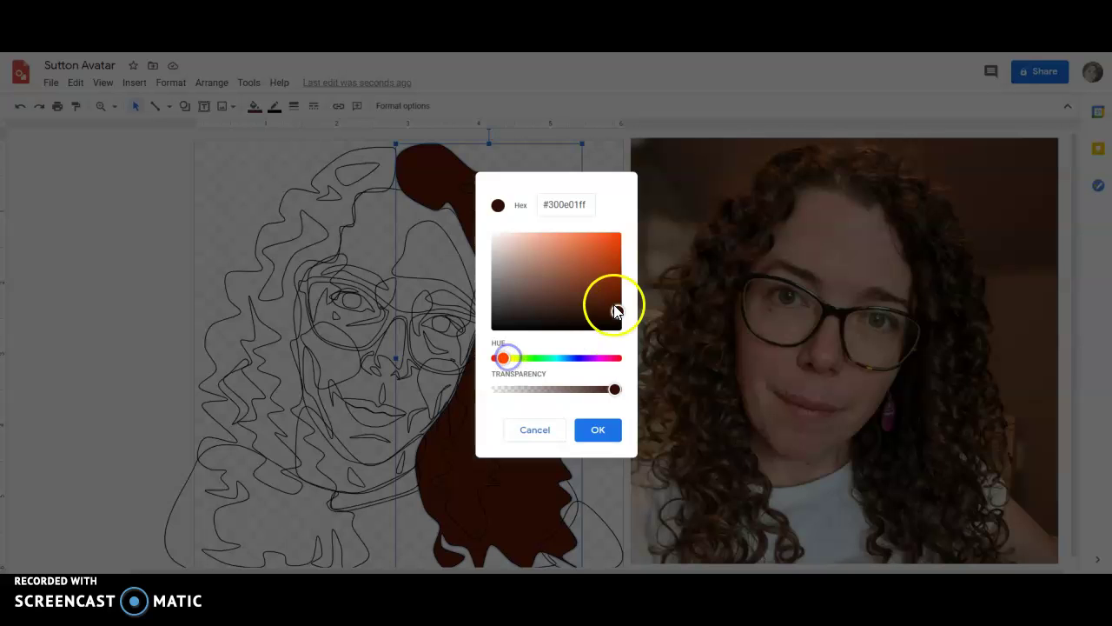
pyautogui.moveTo(614, 304); pyautogui.dragTo(611, 318)
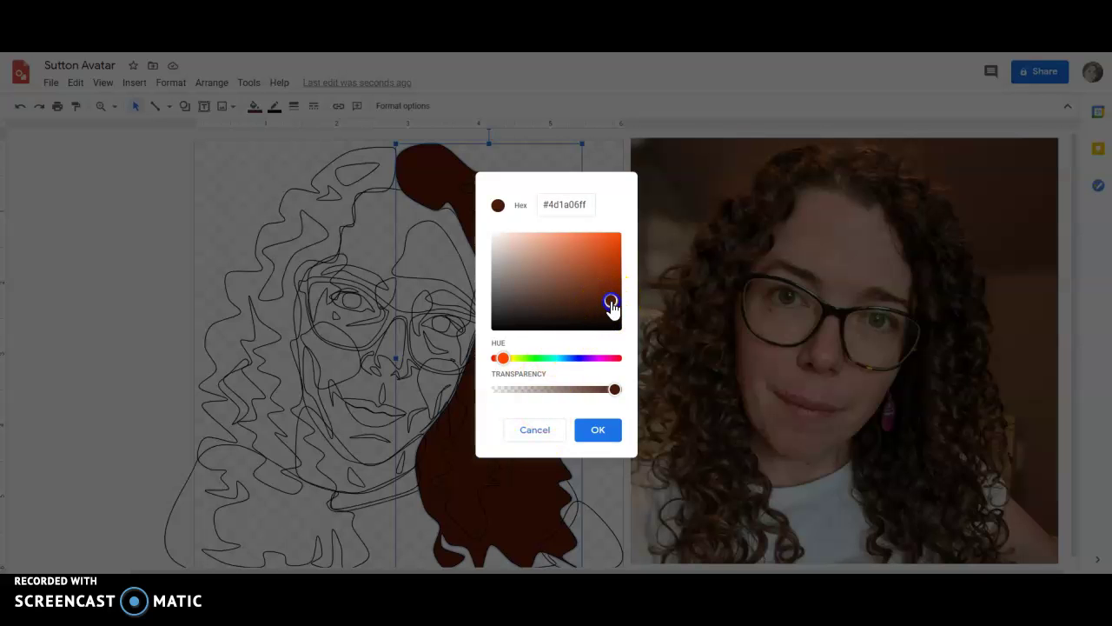
pyautogui.click(581, 429)
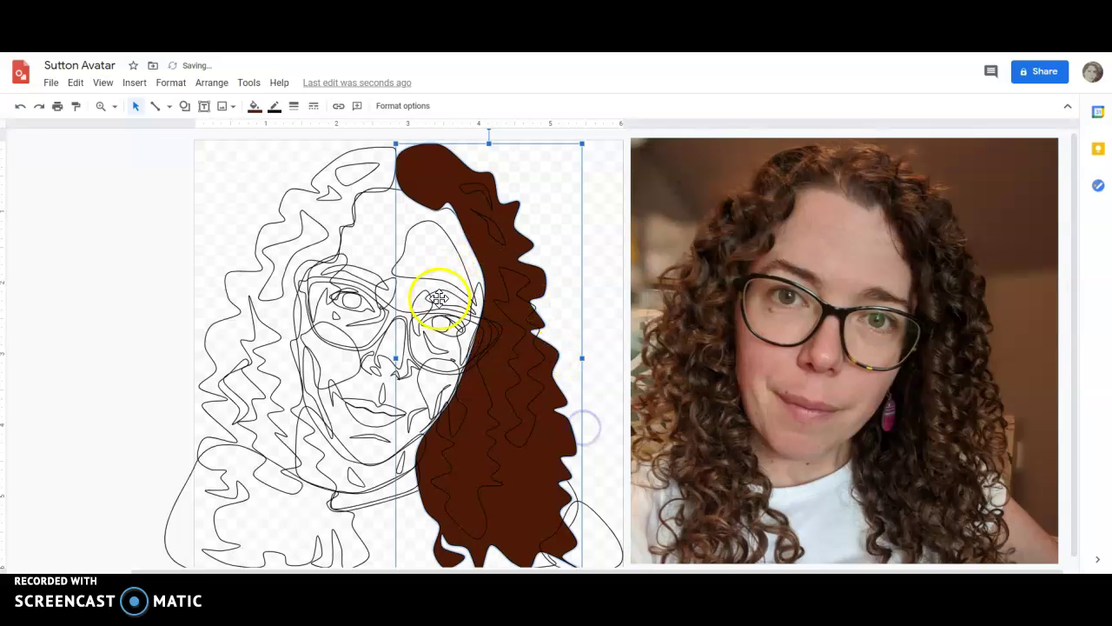
# Step: Check the hair's custom colour value and close the dialog unchanged
pyautogui.click(254, 106)
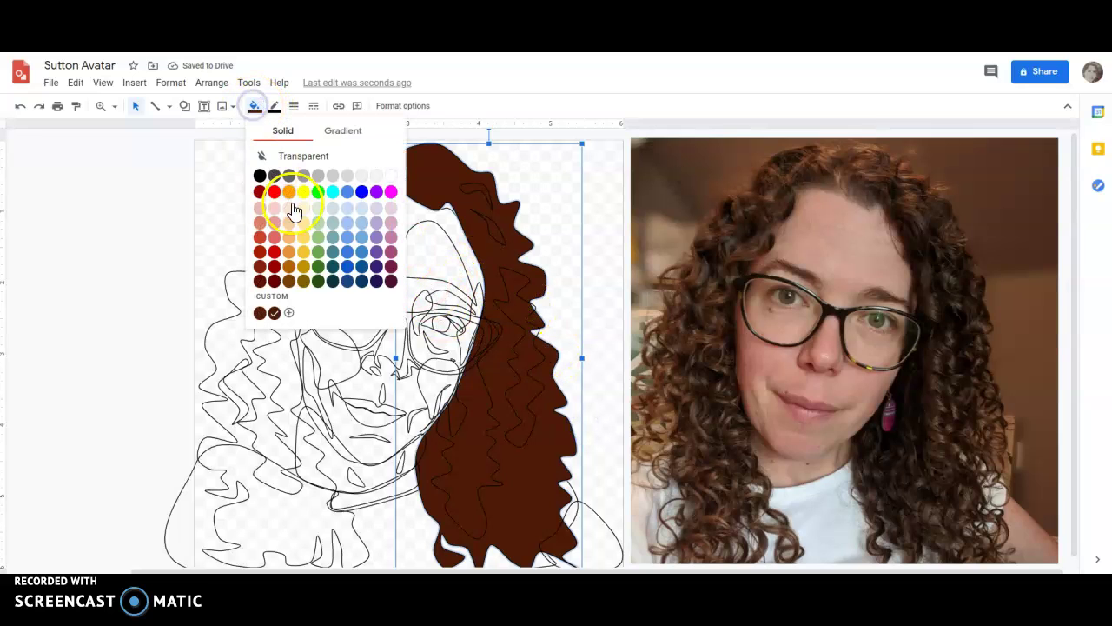
pyautogui.click(290, 300)
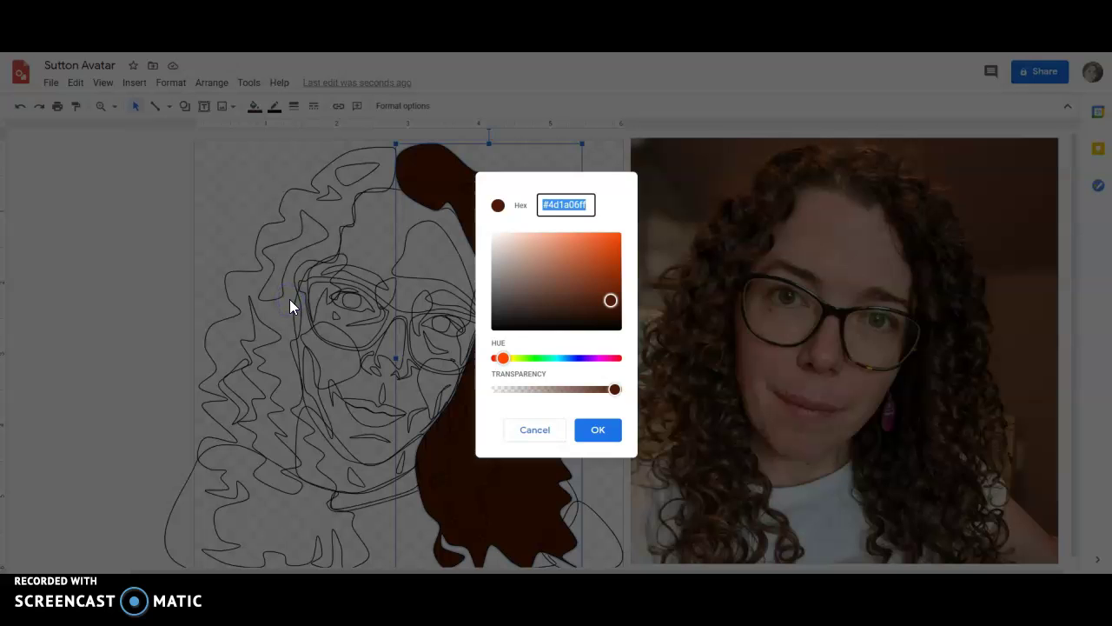
pyautogui.click(533, 431)
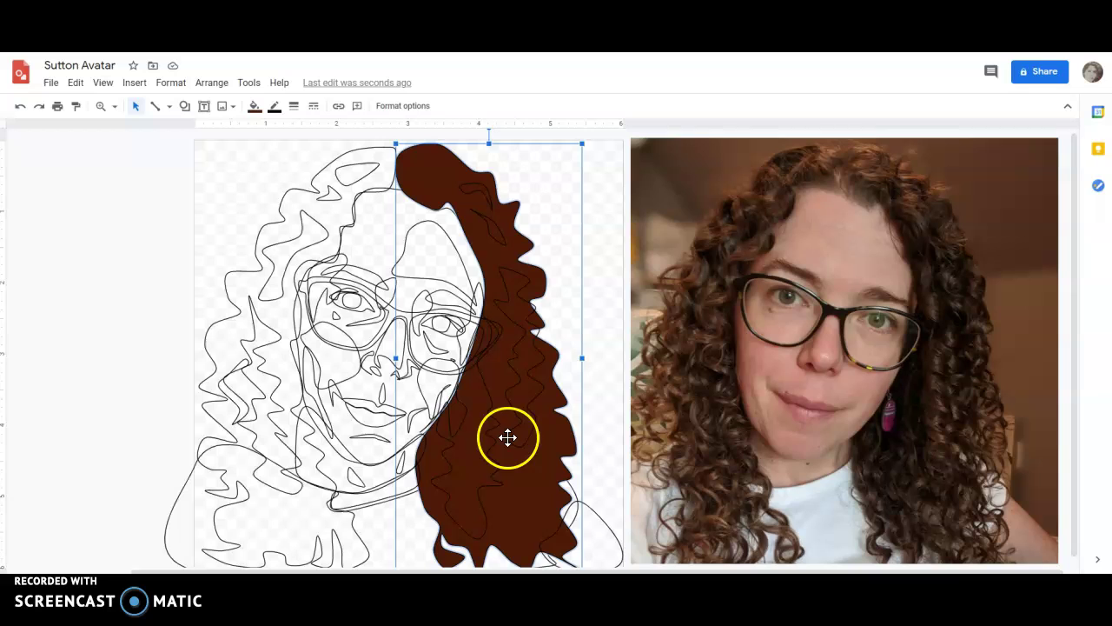
# Step: Fill the wavy highlight shape inside the hair with dark gold
pyautogui.click(522, 421)
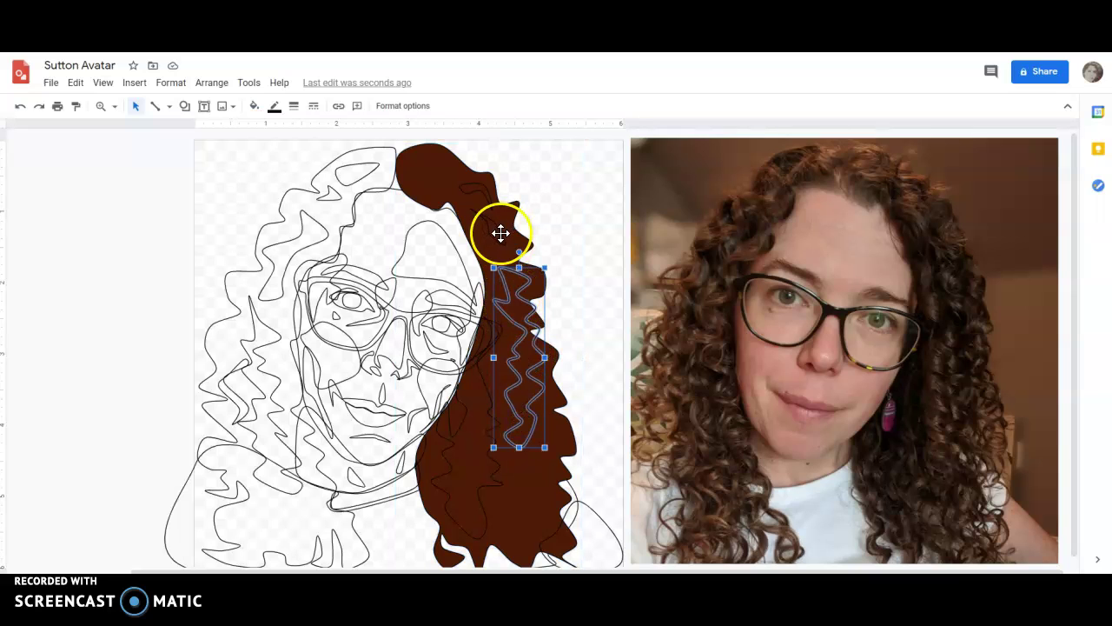
pyautogui.click(418, 155)
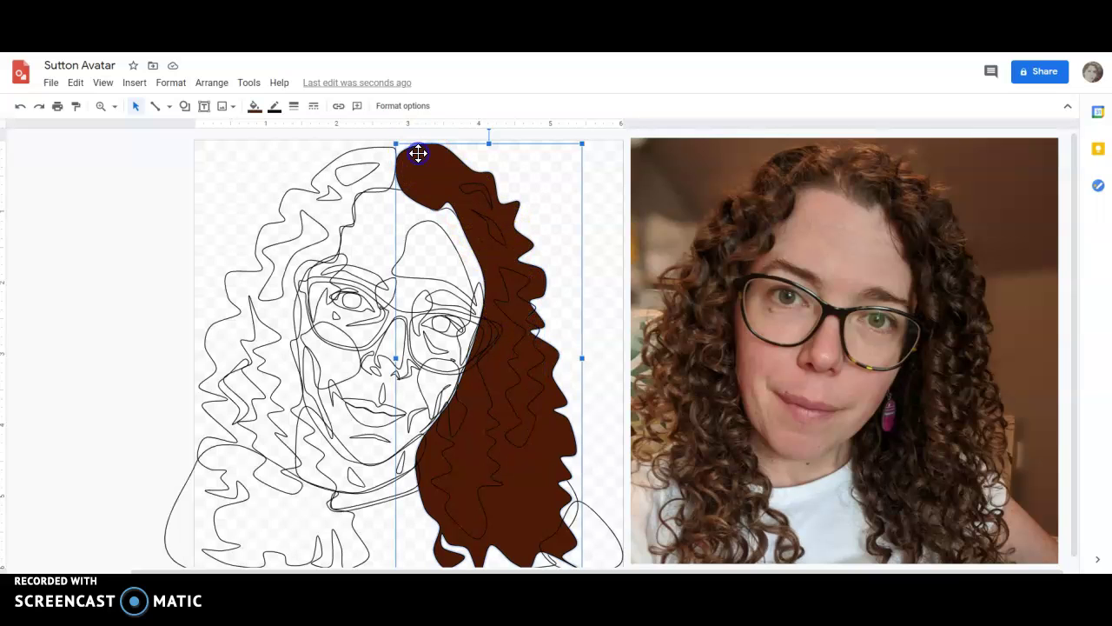
pyautogui.click(534, 380)
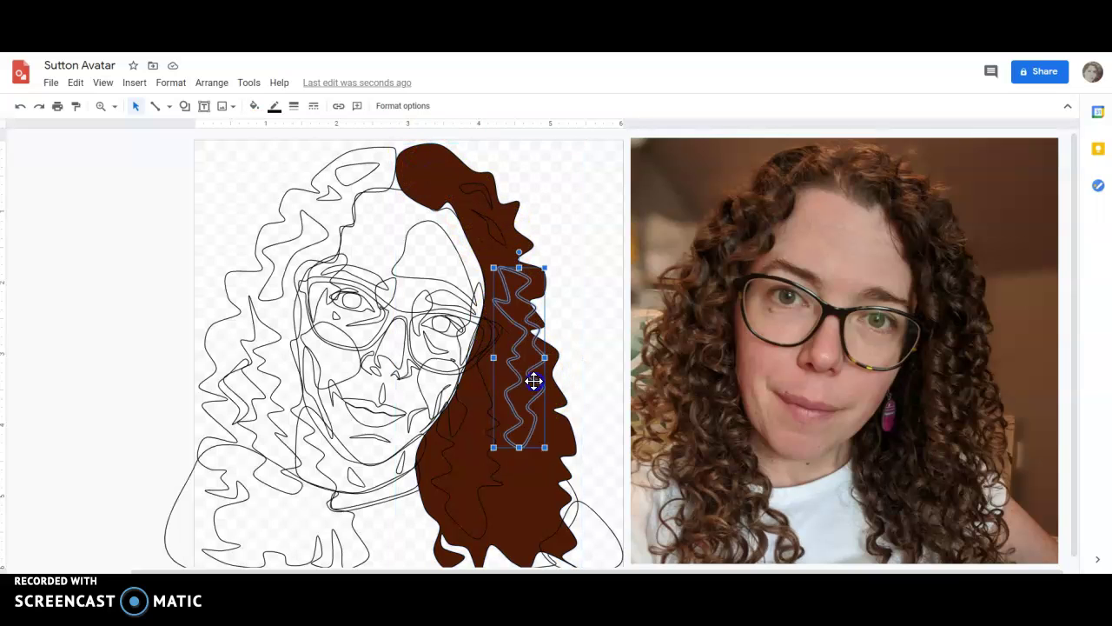
pyautogui.click(363, 110)
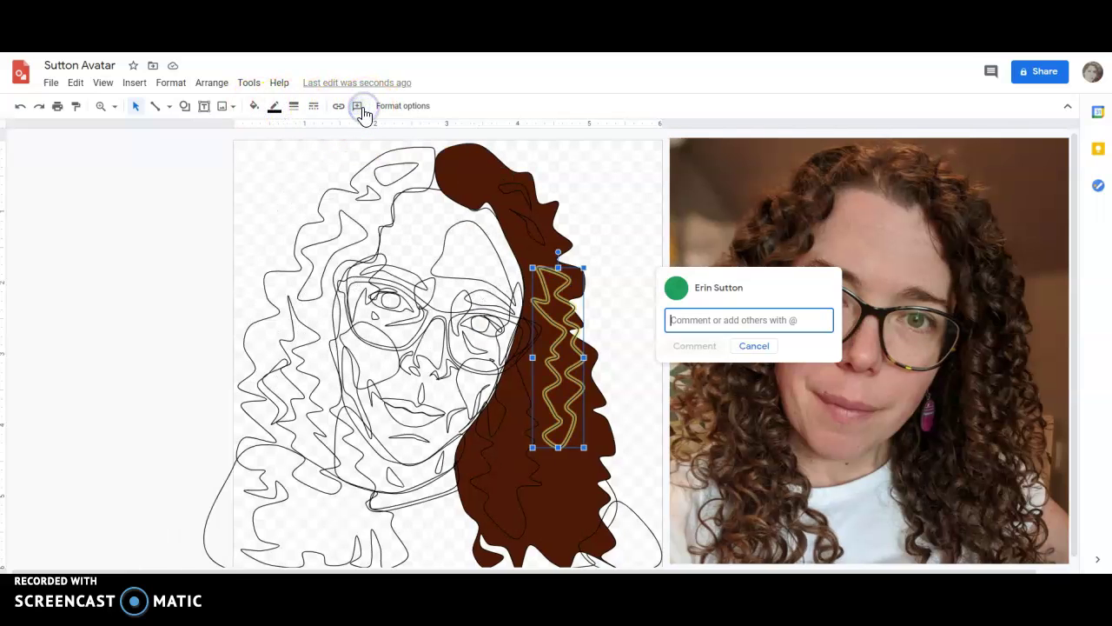
pyautogui.click(708, 347)
pyautogui.click(753, 346)
pyautogui.click(254, 106)
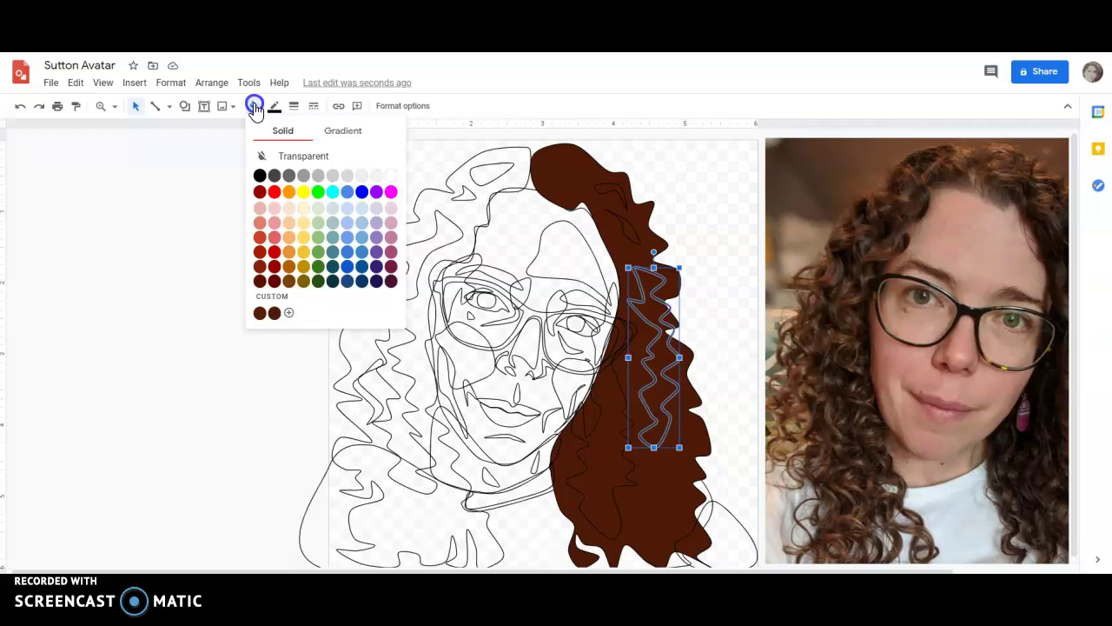
pyautogui.click(291, 282)
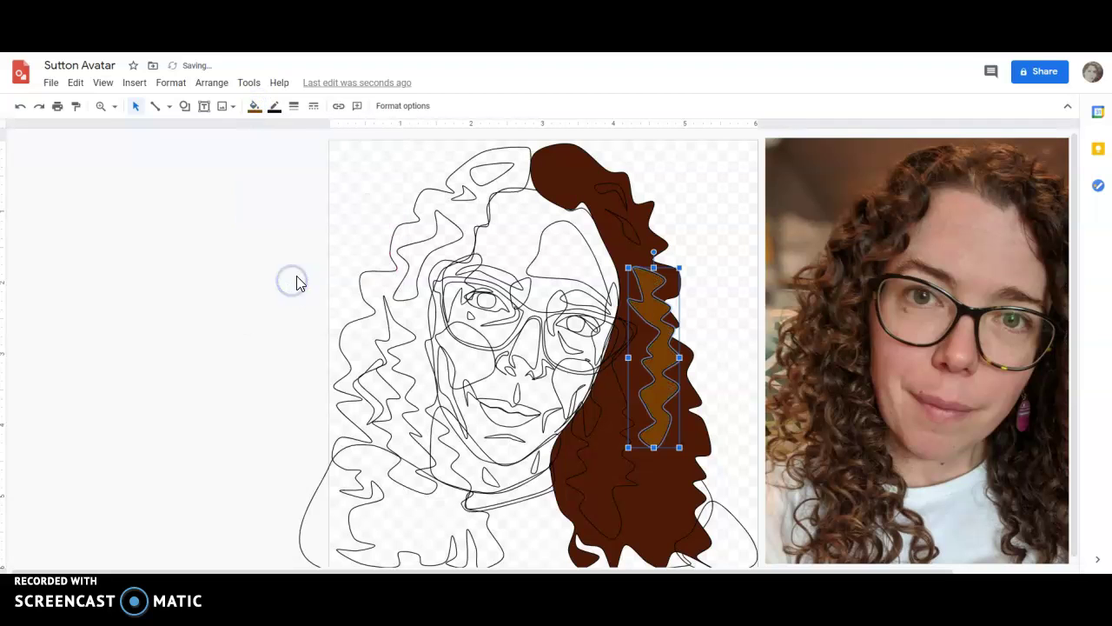
pyautogui.doubleClick(658, 374)
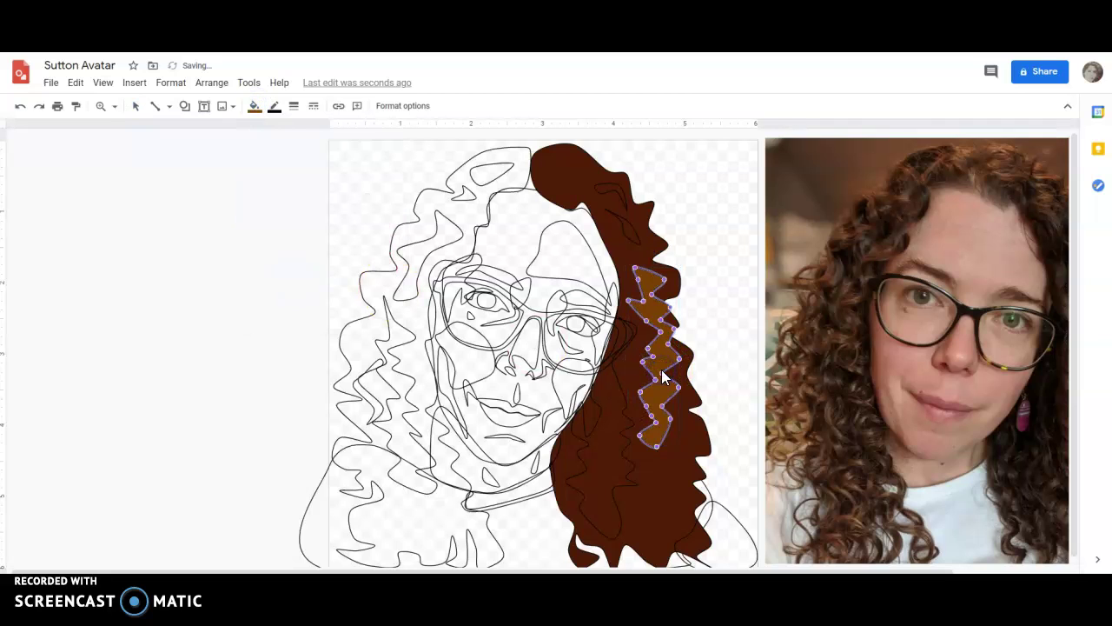
# Step: Change the wavy shape's fill to custom orange-brown #7d4205
pyautogui.click(253, 105)
pyautogui.click(287, 304)
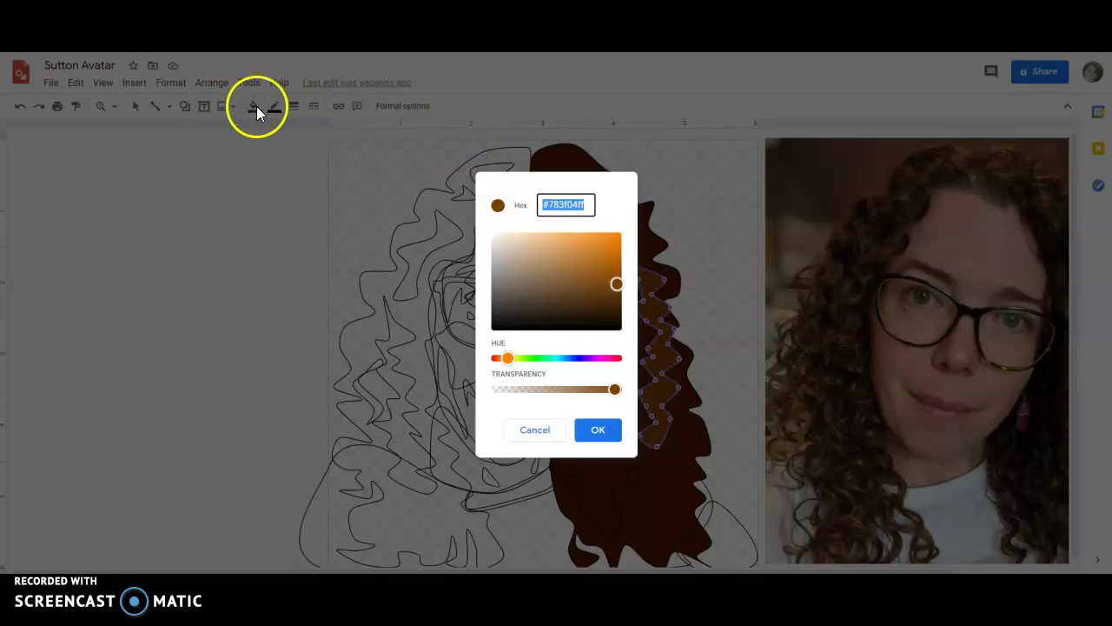
pyautogui.click(615, 285)
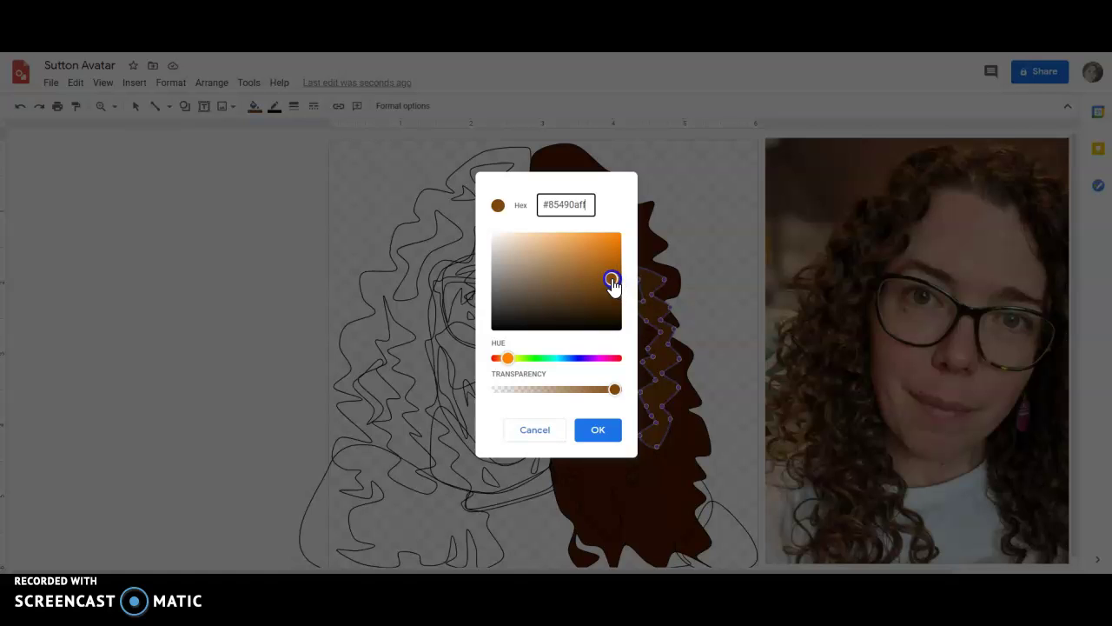
pyautogui.click(595, 432)
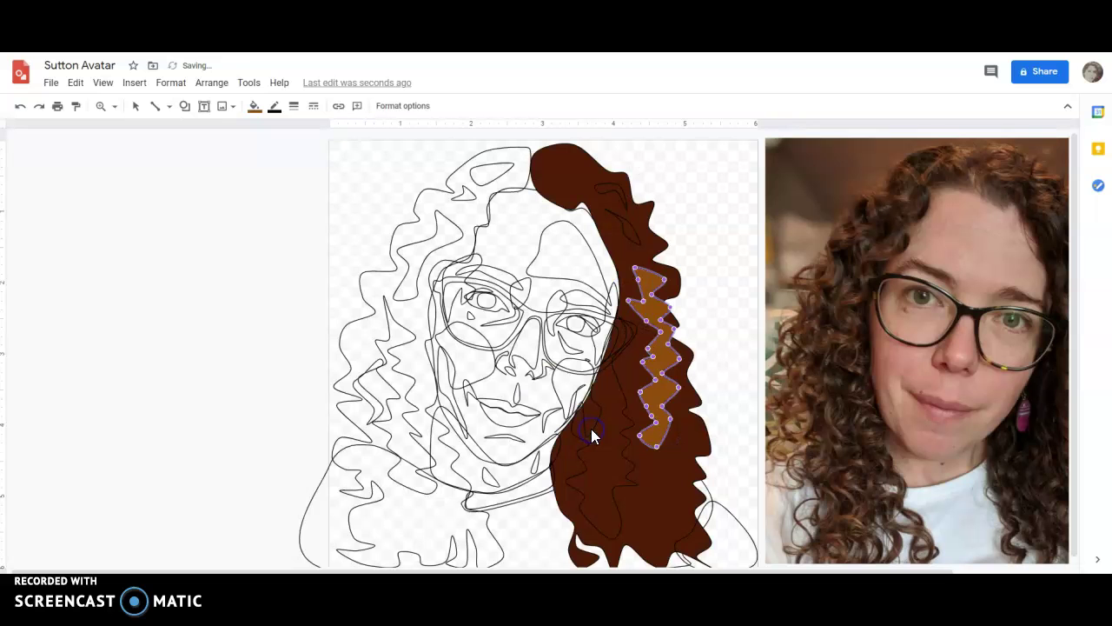
# Step: Give the zigzag strand a slightly adjusted custom brown
pyautogui.click(254, 106)
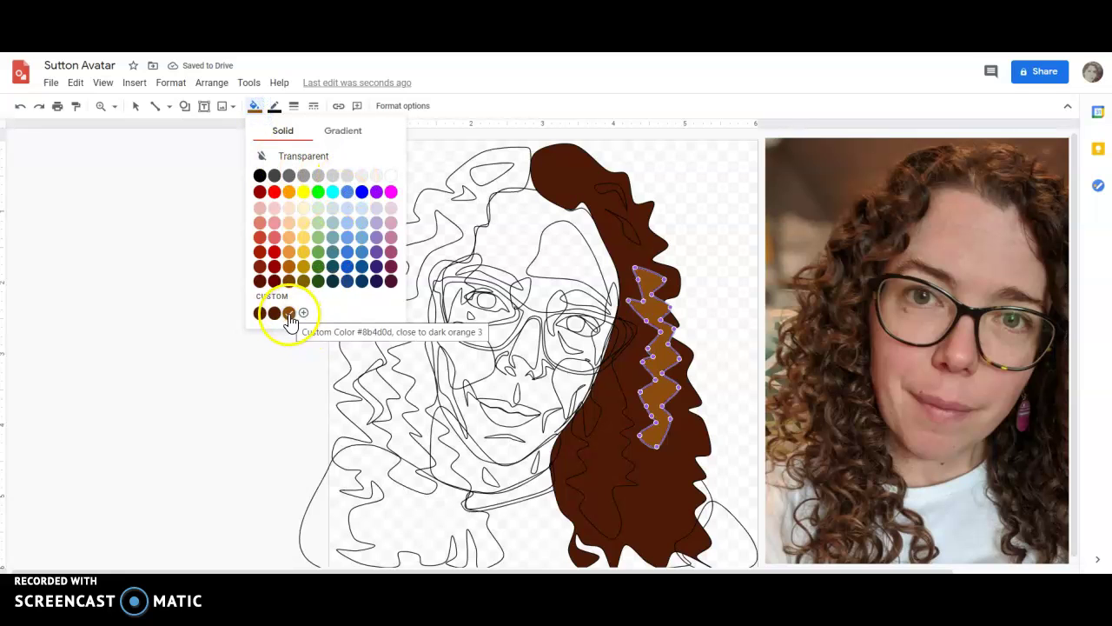
pyautogui.click(289, 313)
pyautogui.click(255, 108)
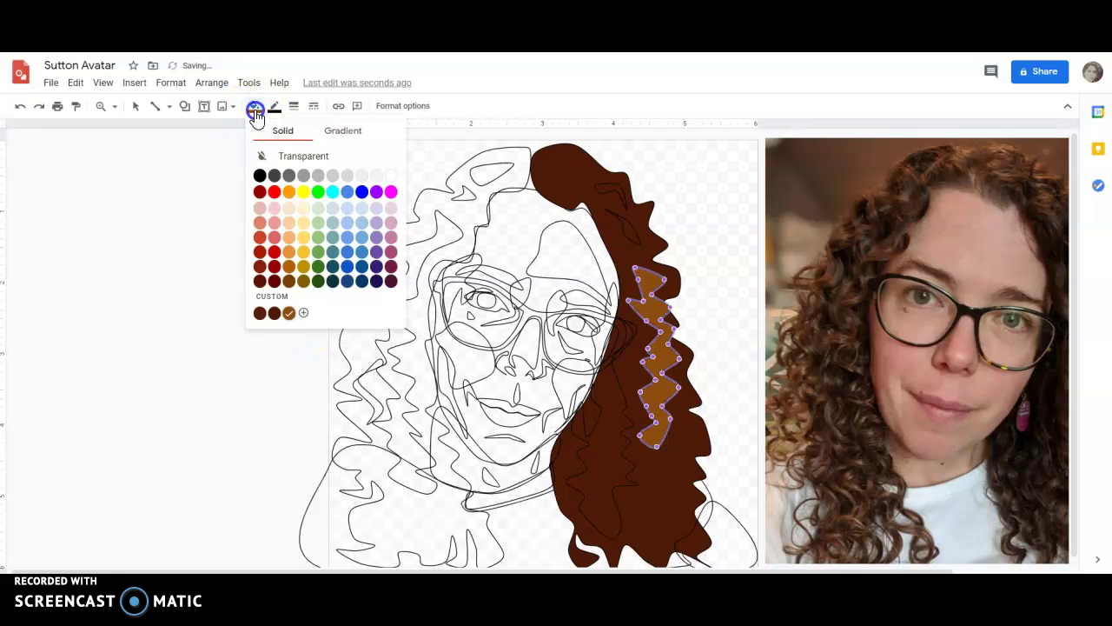
pyautogui.click(289, 299)
pyautogui.click(604, 276)
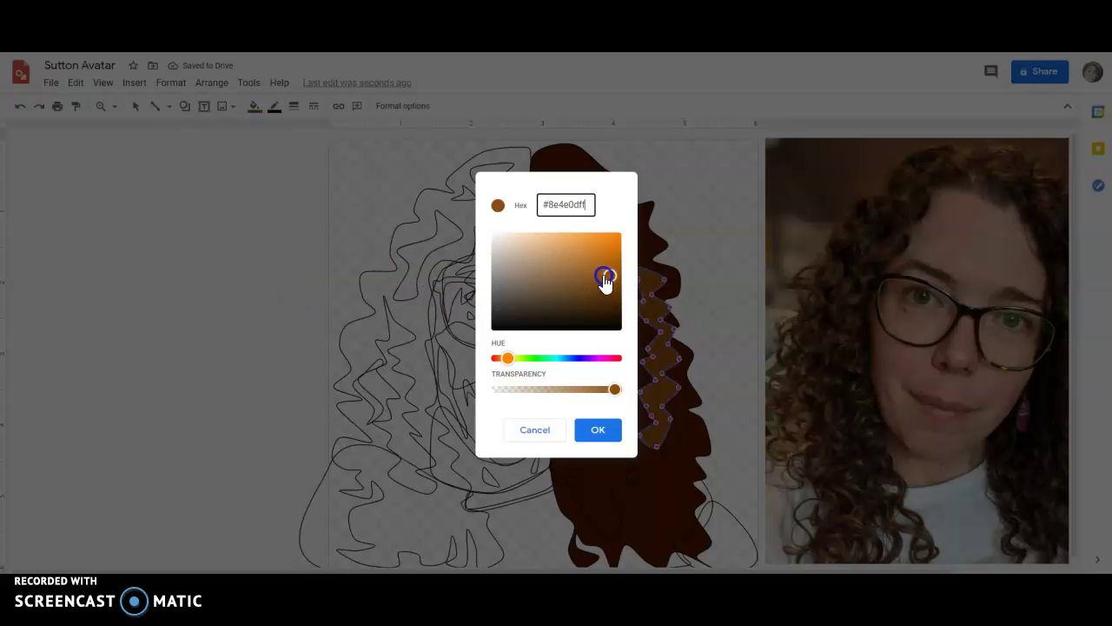
pyautogui.click(592, 433)
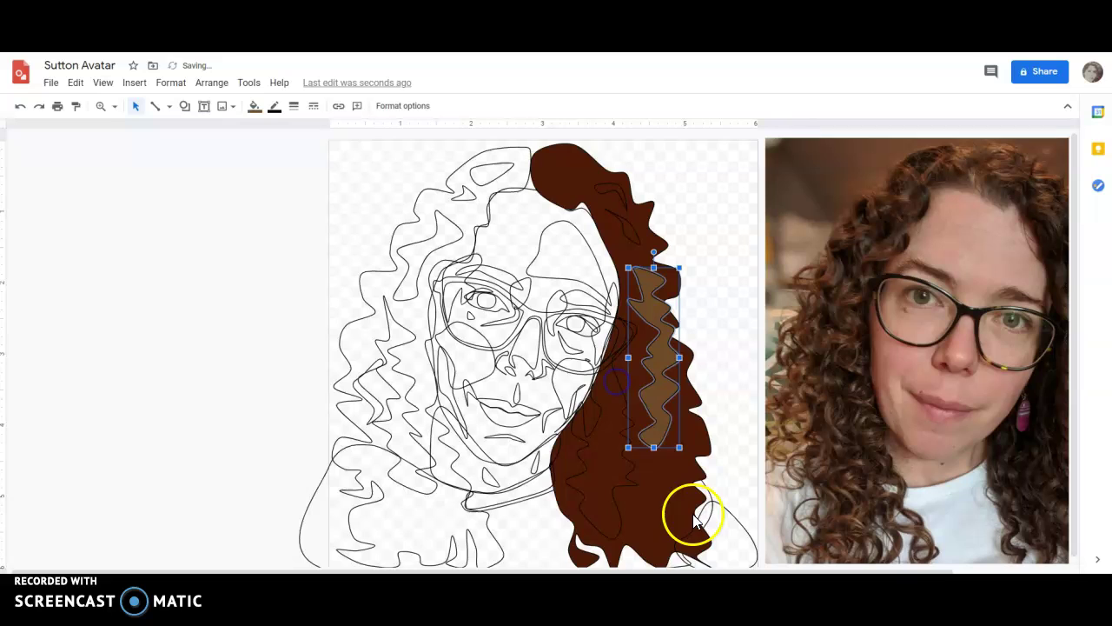
pyautogui.click(659, 502)
# Step: Try a lighter brown on the large hair shape, then undo it
pyautogui.click(614, 459)
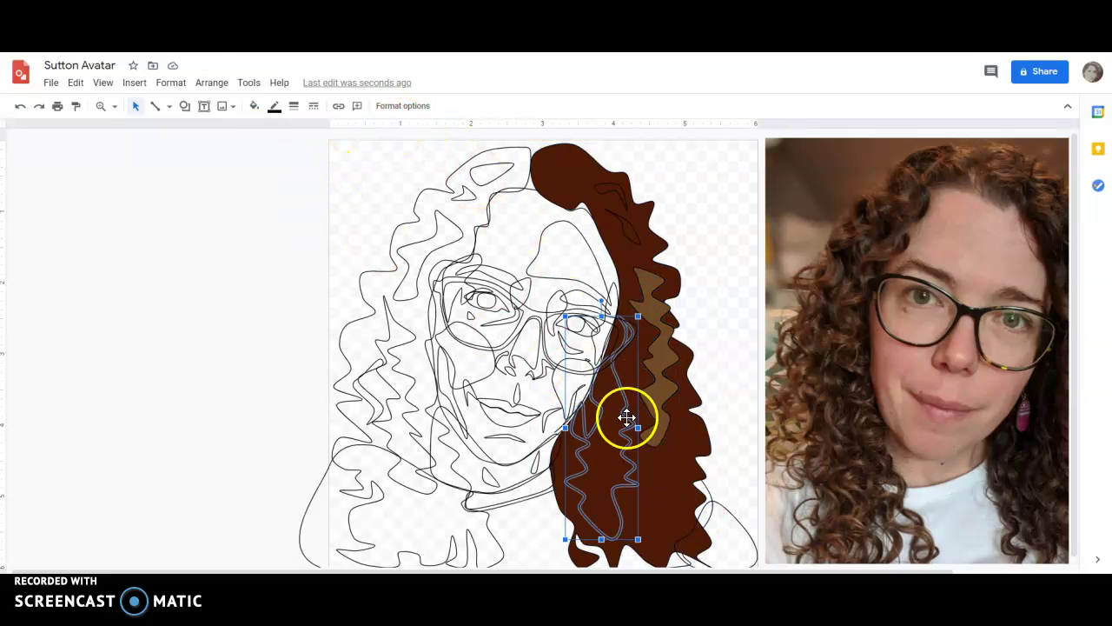
pyautogui.click(674, 475)
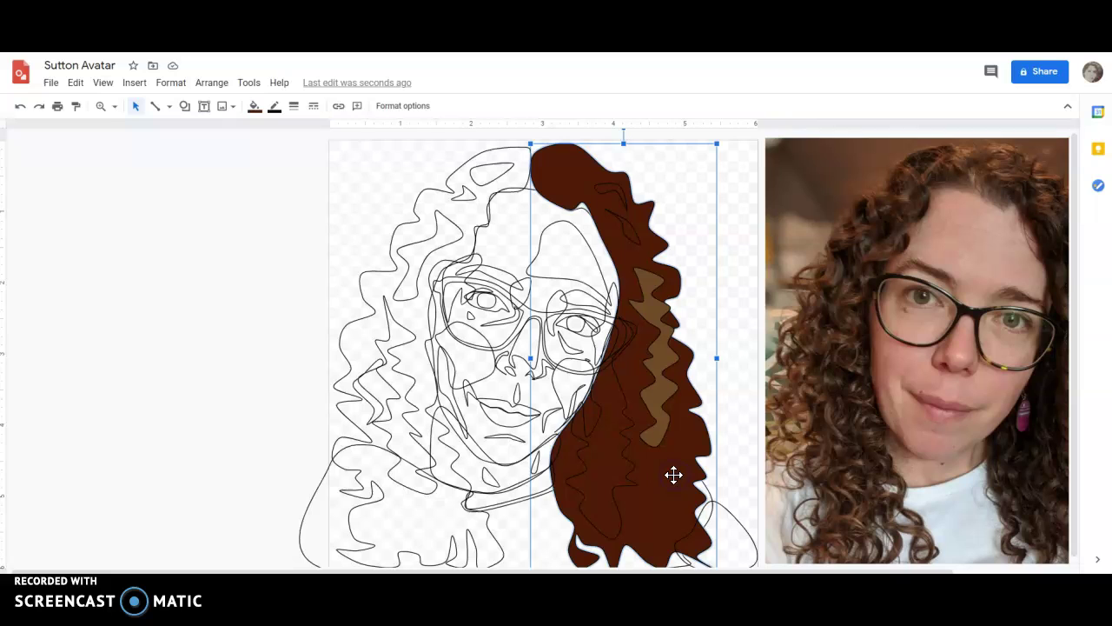
pyautogui.click(254, 105)
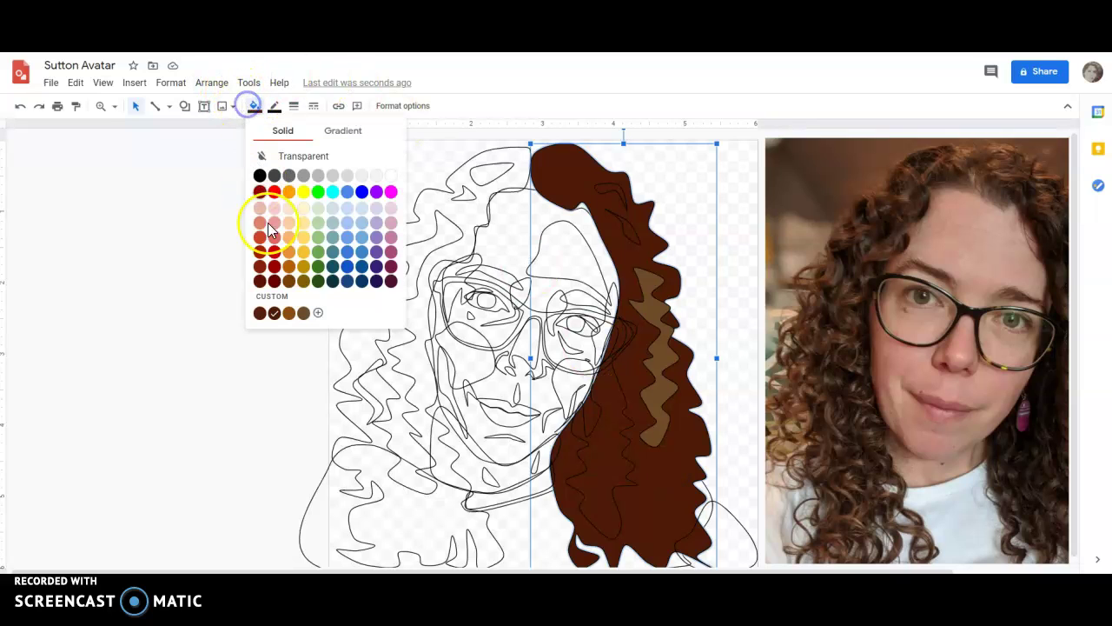
pyautogui.click(271, 295)
pyautogui.click(612, 301)
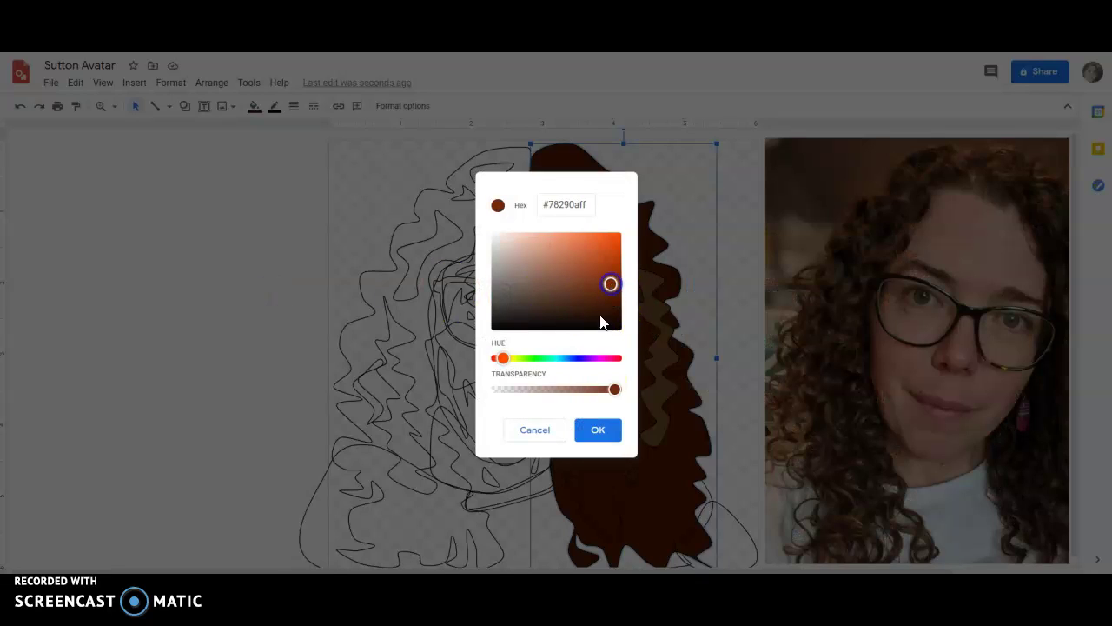
pyautogui.click(600, 428)
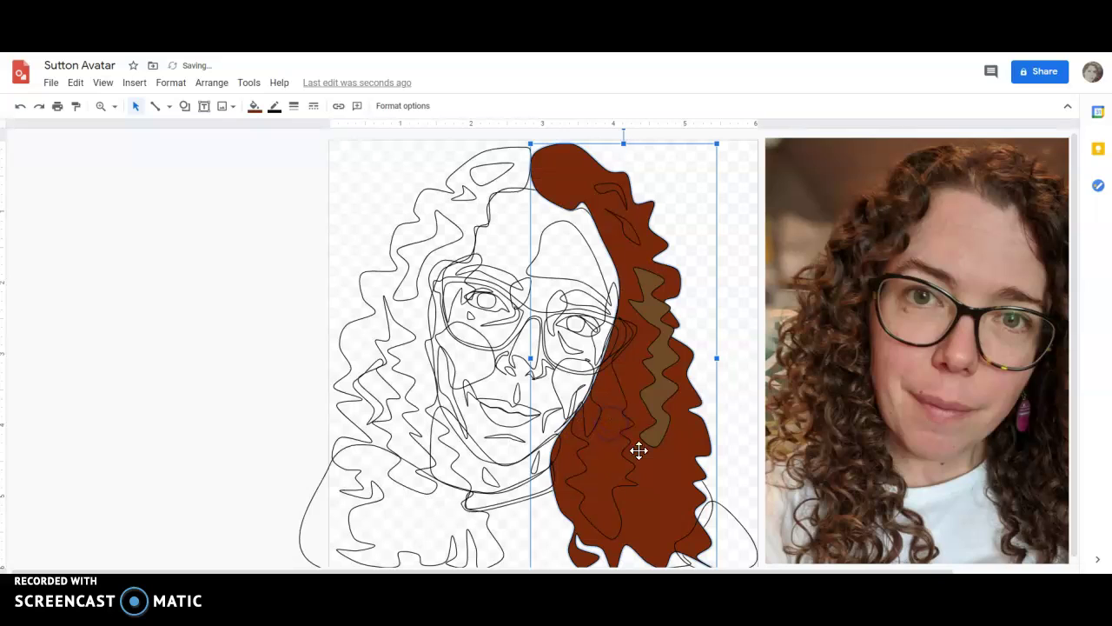
pyautogui.click(649, 455)
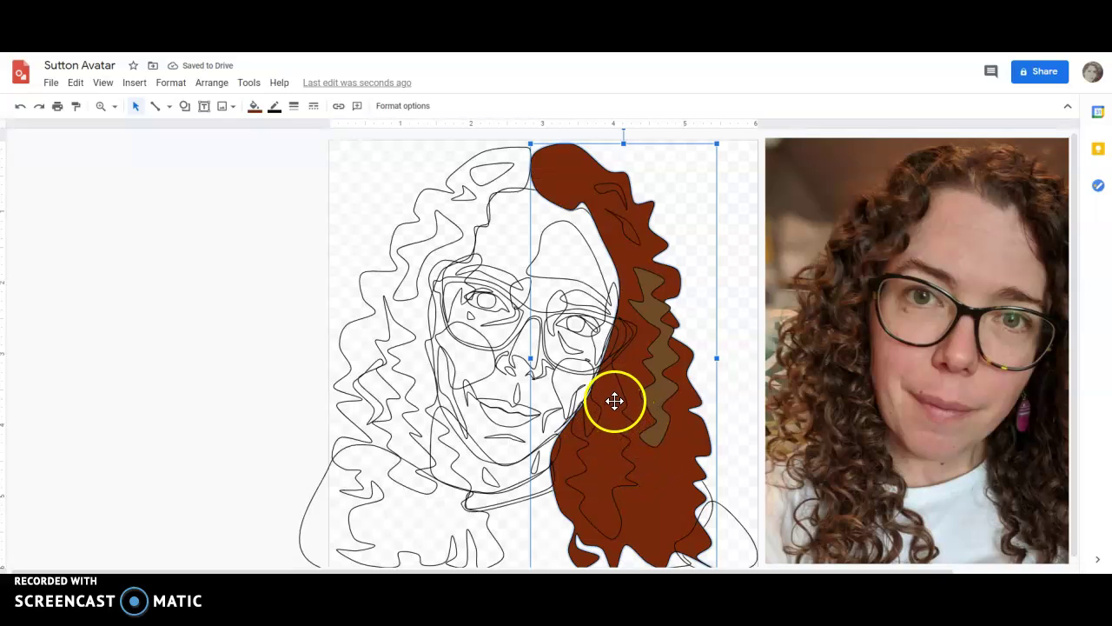
pyautogui.hotkey('ctrl', 'z')
pyautogui.click(255, 106)
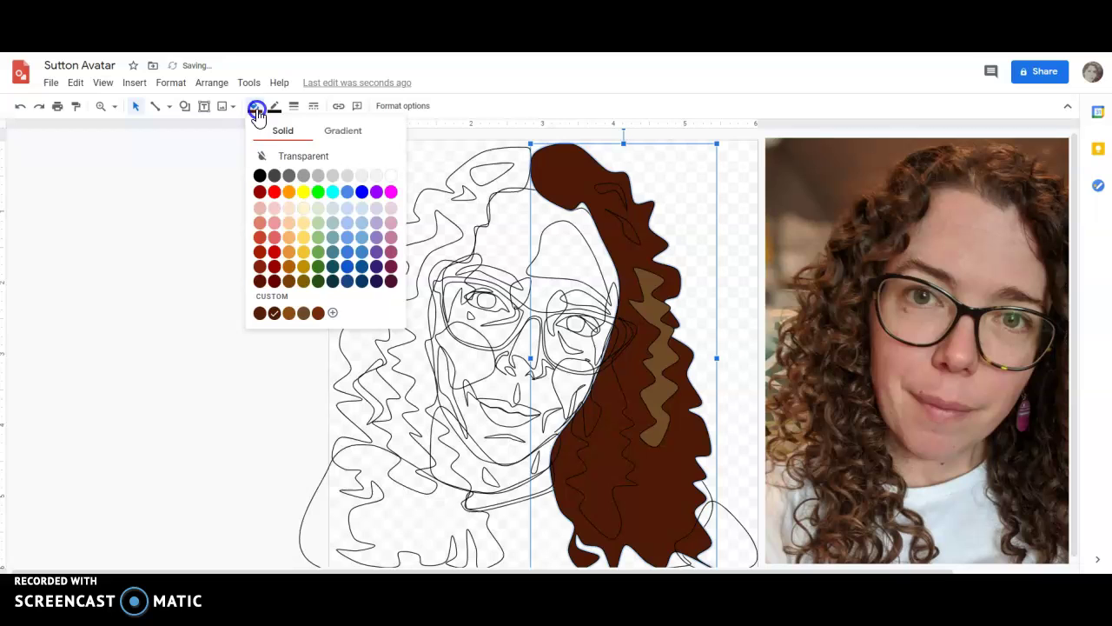
# Step: Restore the hair's dark brown and copy its red-brown hex #6a2307
pyautogui.click(275, 313)
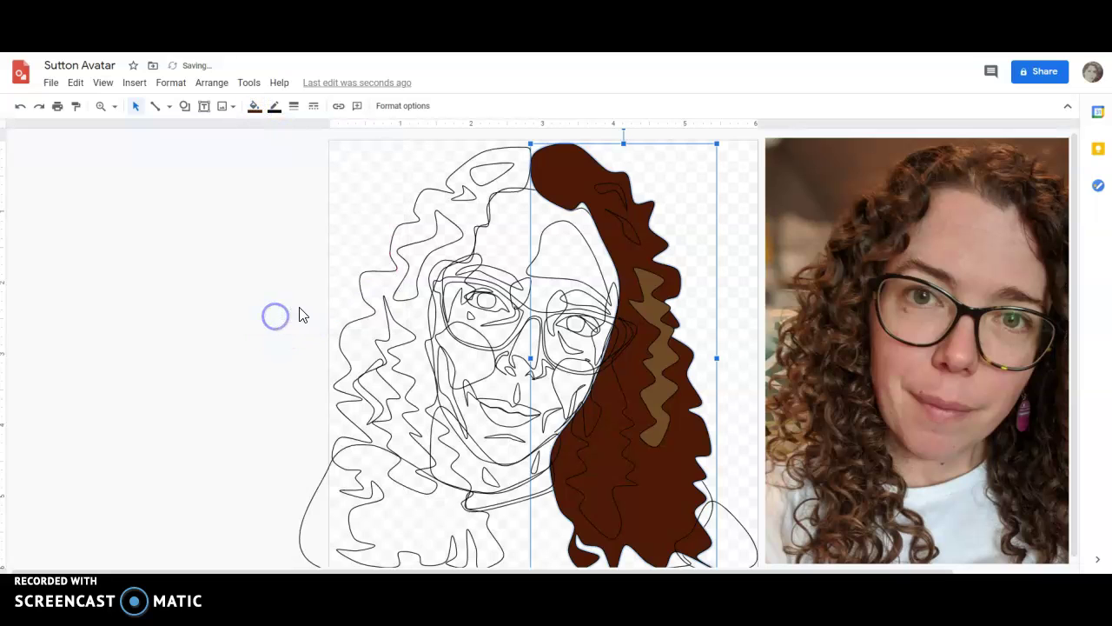
pyautogui.click(626, 486)
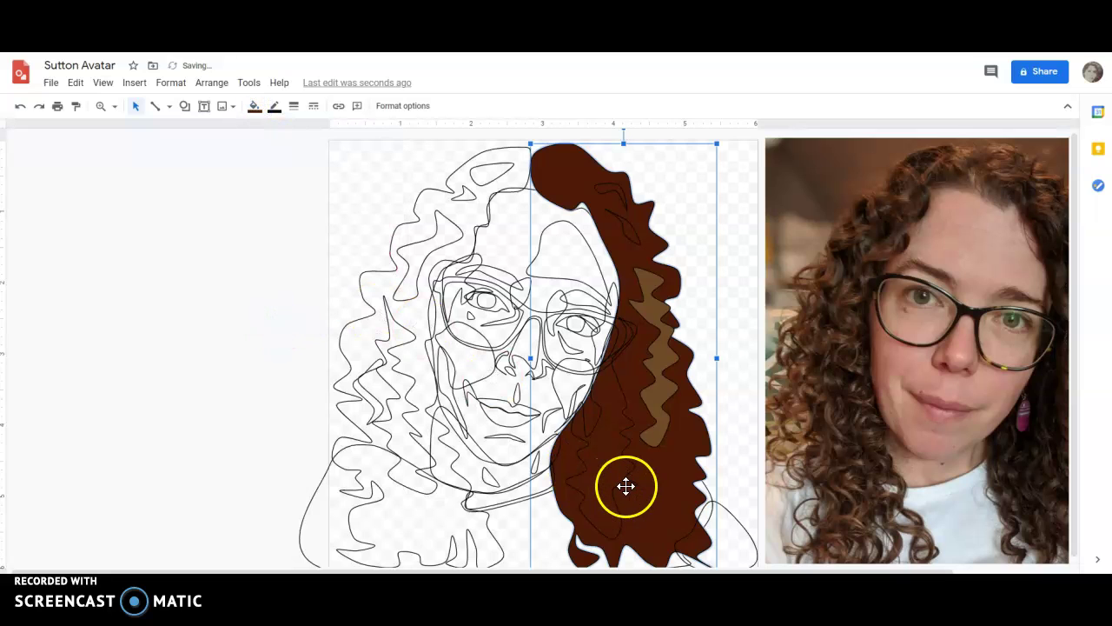
pyautogui.click(251, 106)
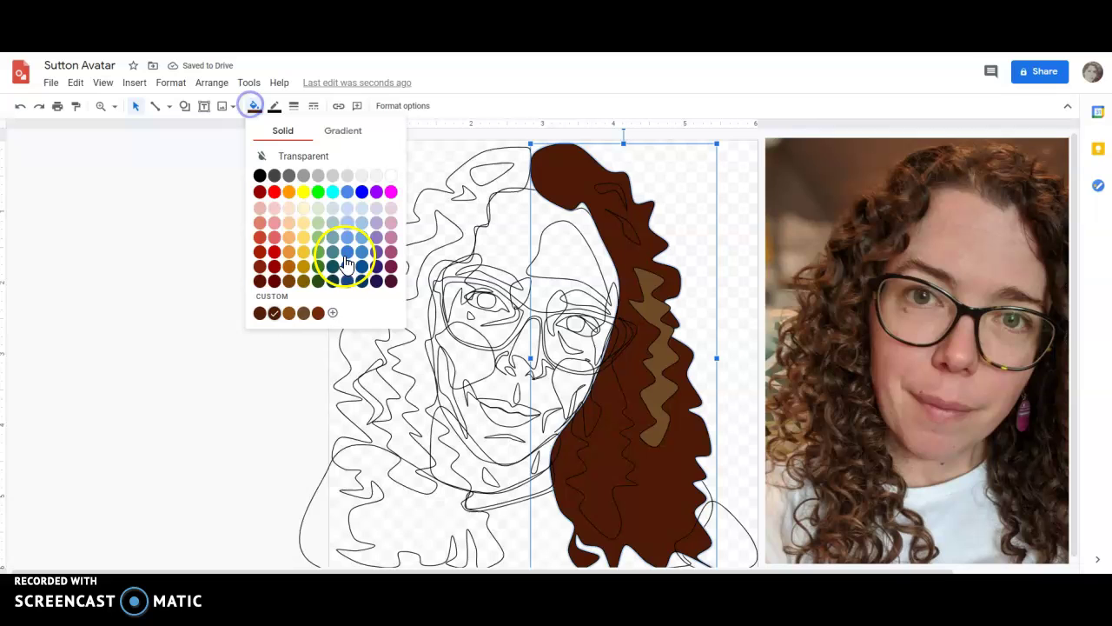
pyautogui.click(275, 298)
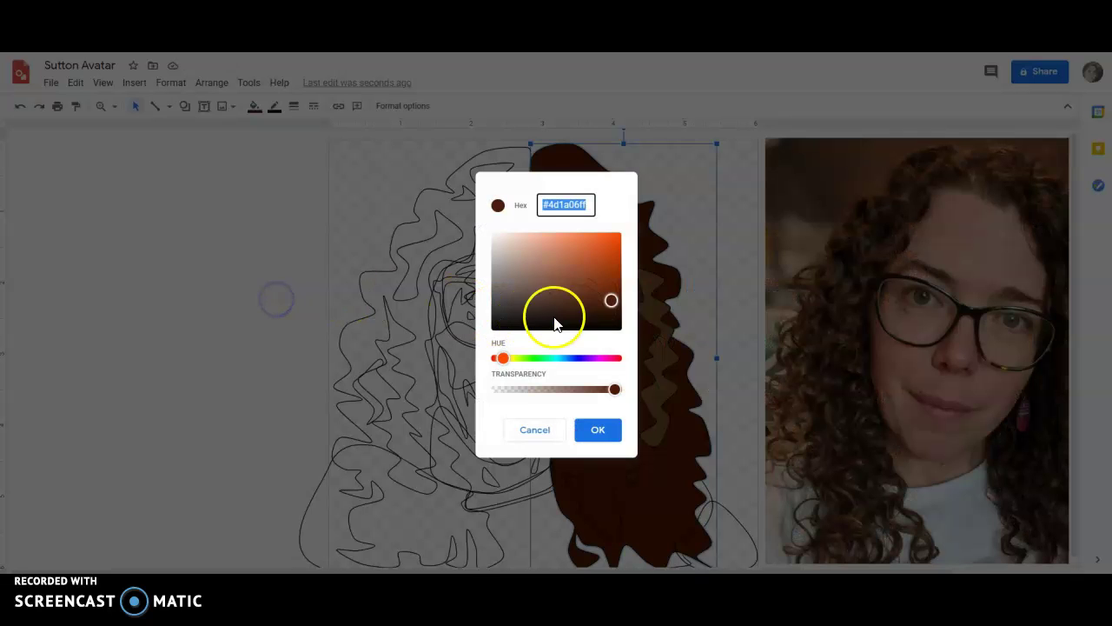
pyautogui.click(614, 297)
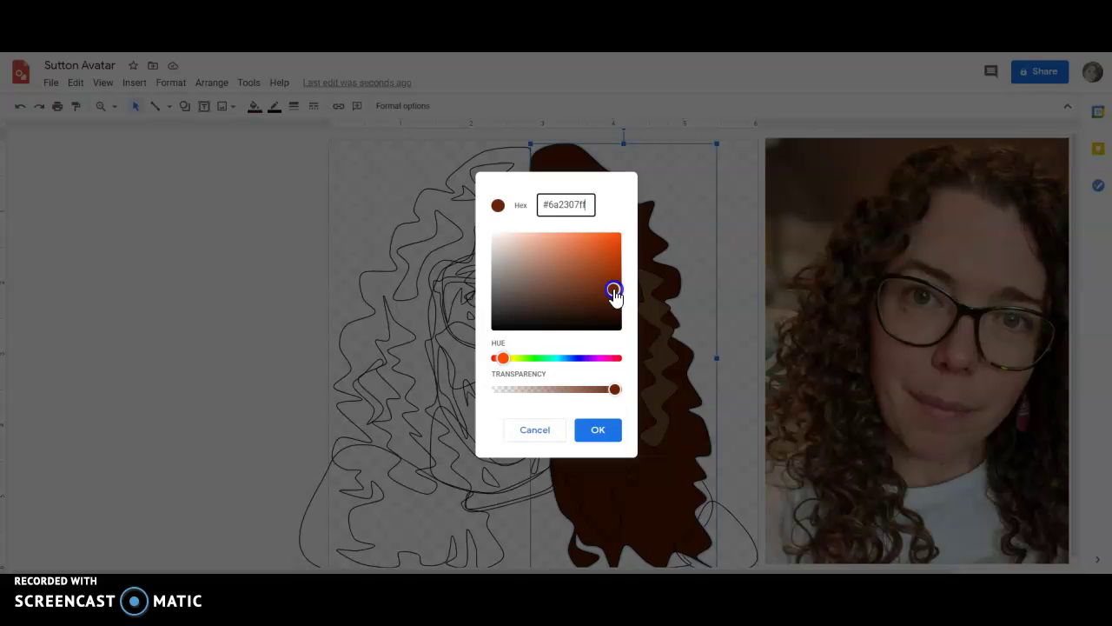
pyautogui.click(589, 204)
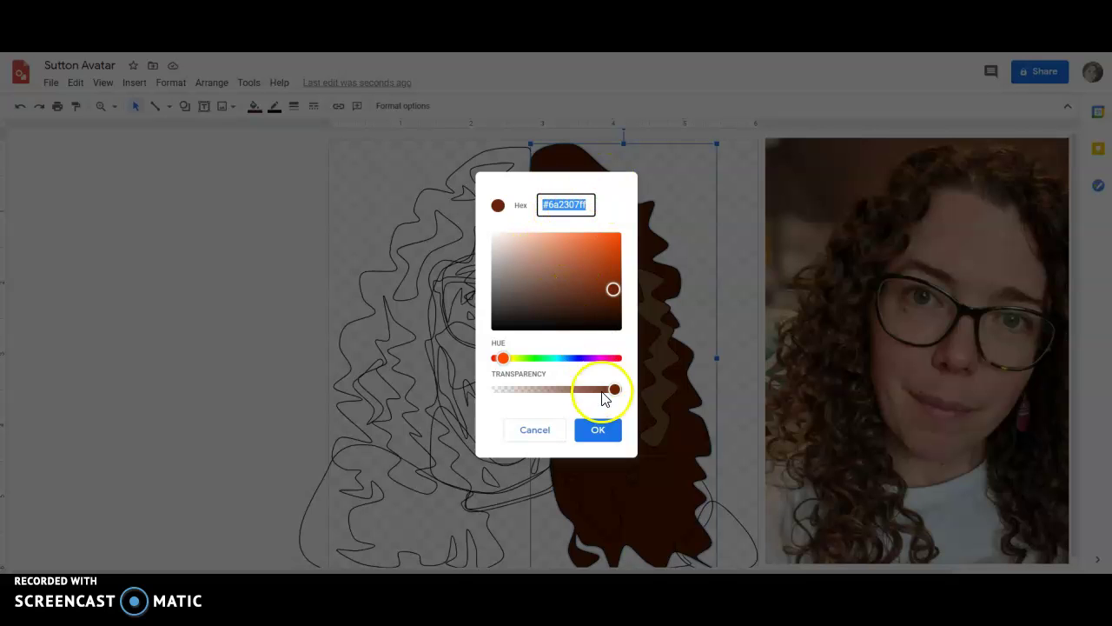
pyautogui.click(535, 429)
# Step: Fill the light-brown zigzag strand with red-brown #6a2307
pyautogui.click(660, 359)
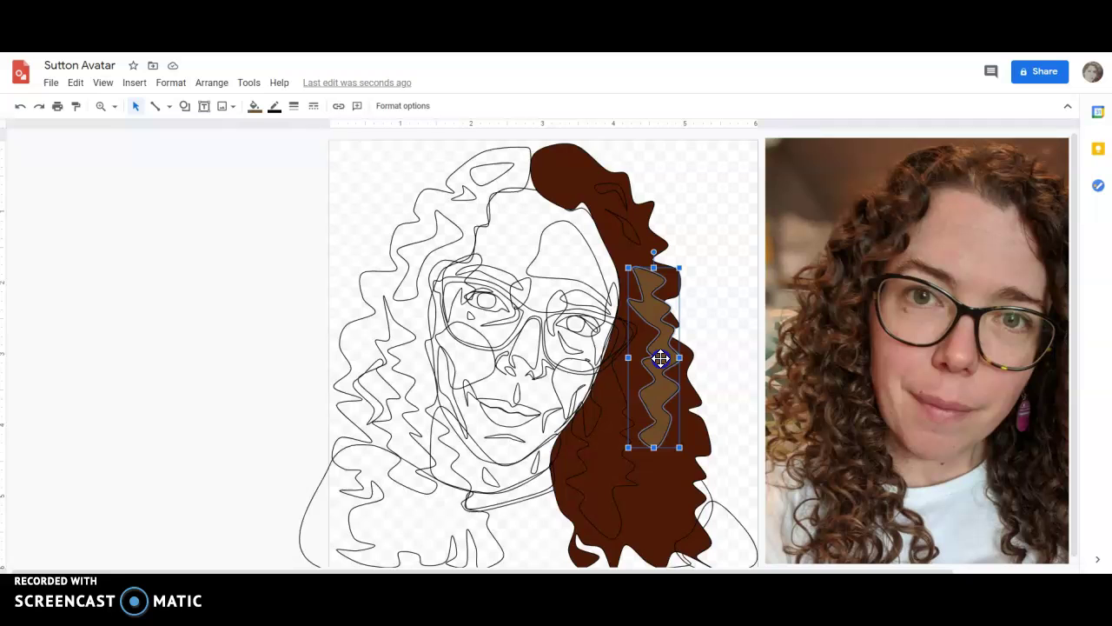
pyautogui.click(254, 105)
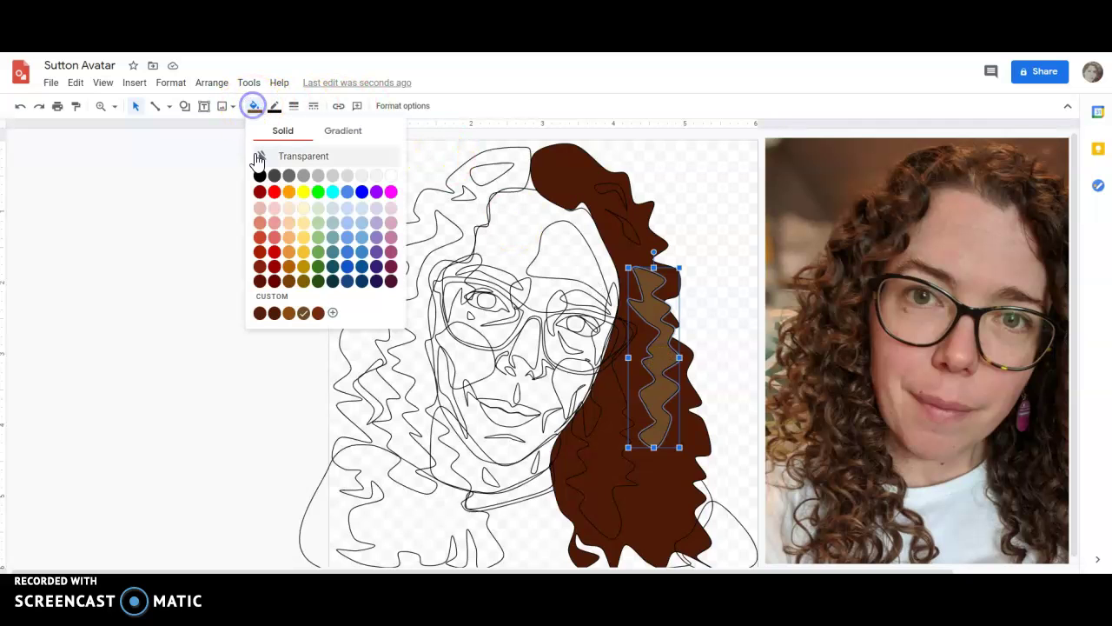
pyautogui.click(332, 312)
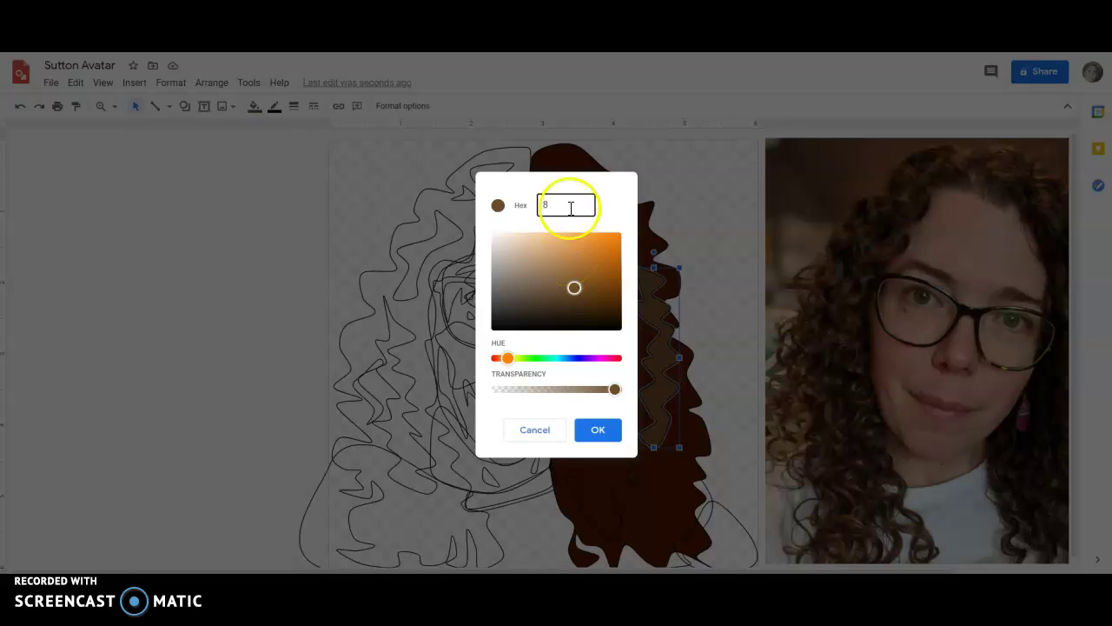
pyautogui.moveTo(565, 204); pyautogui.dragTo(534, 198)
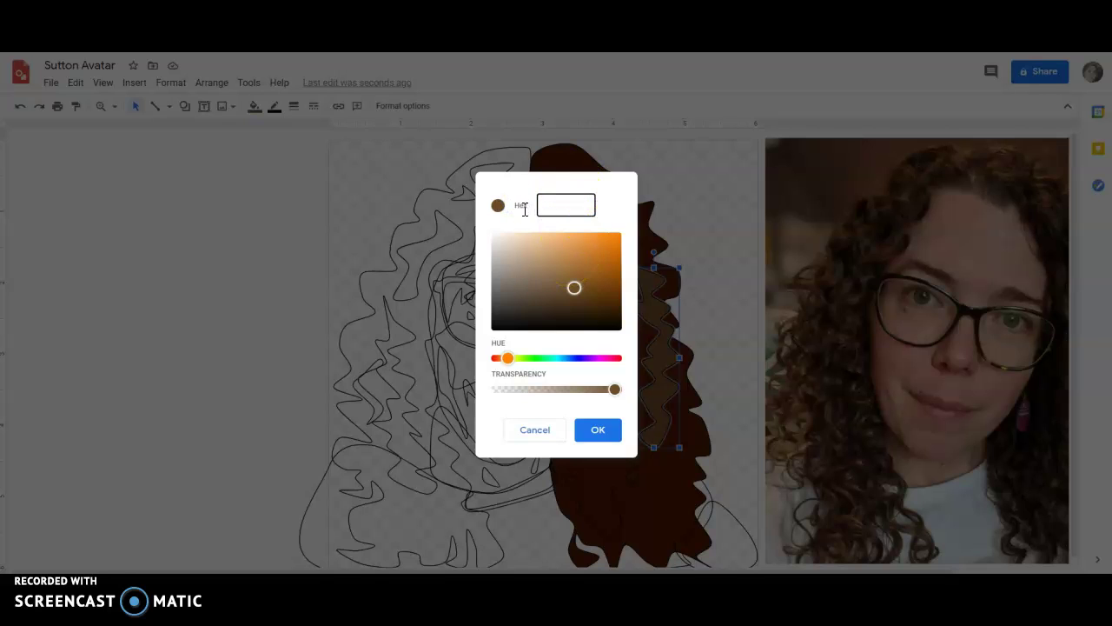
pyautogui.click(541, 198)
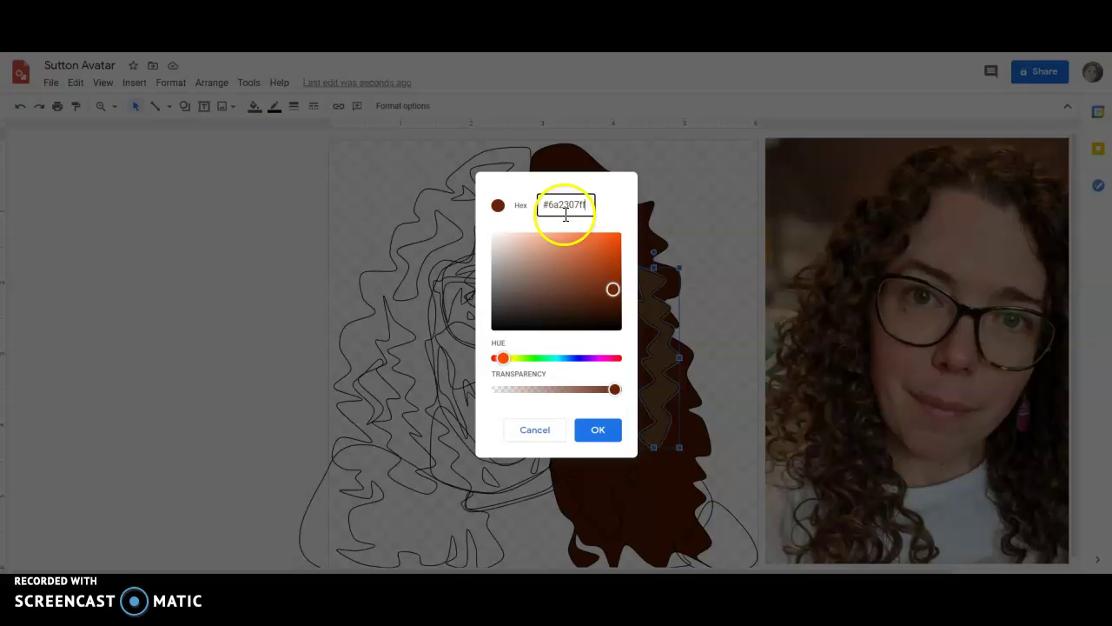
pyautogui.click(600, 435)
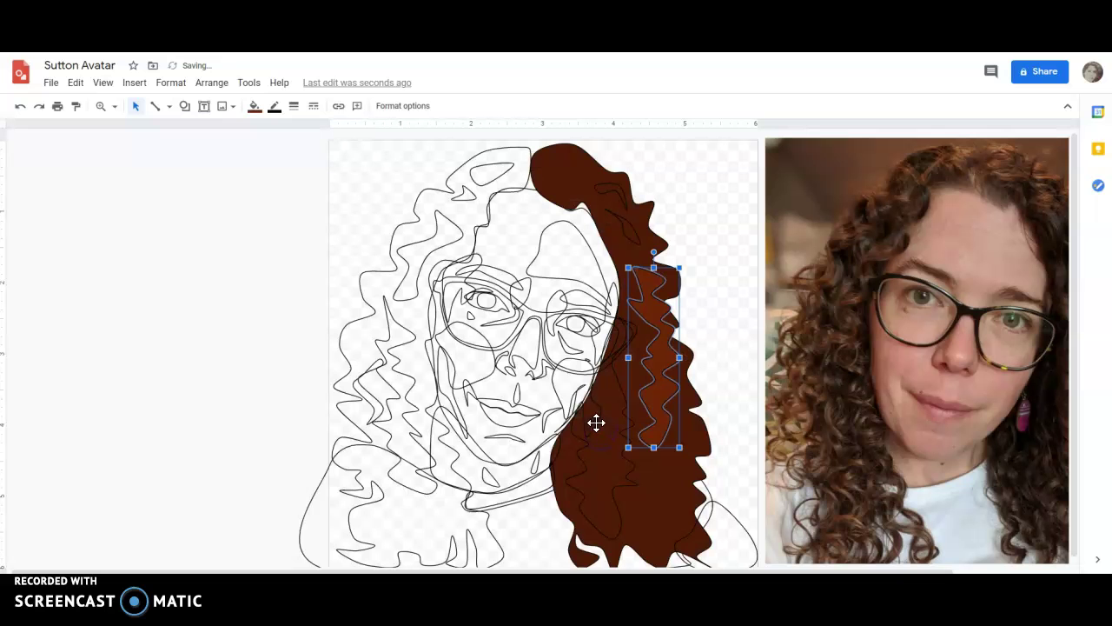
# Step: Fill the curly strand beside the face with the greyish light-brown custom swatch
pyautogui.click(591, 472)
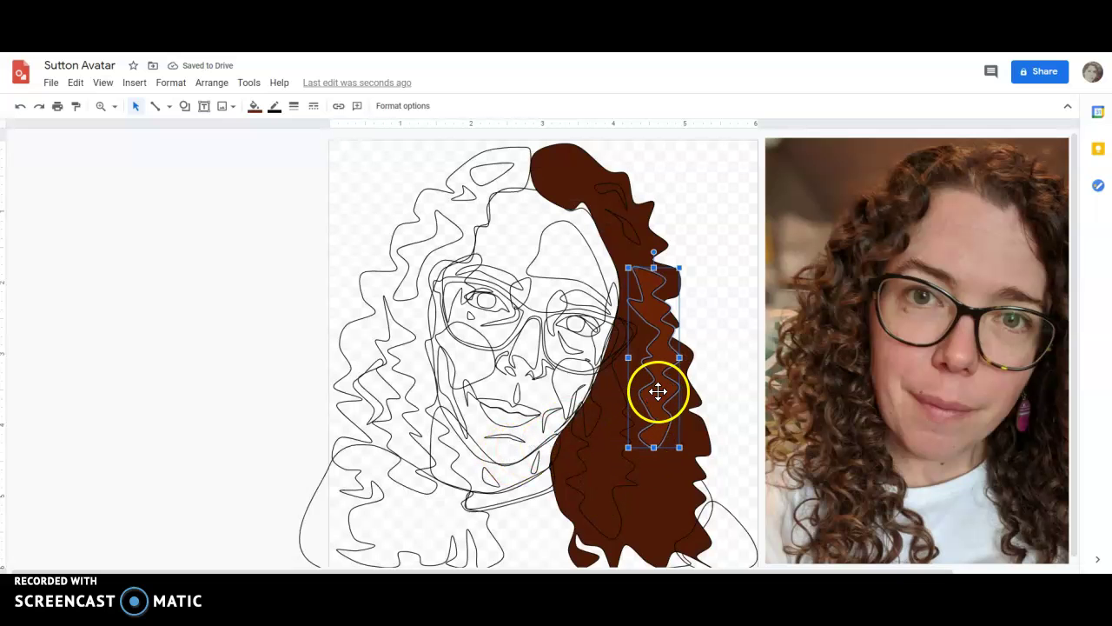
pyautogui.click(604, 450)
pyautogui.moveTo(656, 396)
pyautogui.mouseDown()
pyautogui.moveTo(603, 422)
pyautogui.moveTo(658, 395)
pyautogui.mouseUp()
pyautogui.click(606, 434)
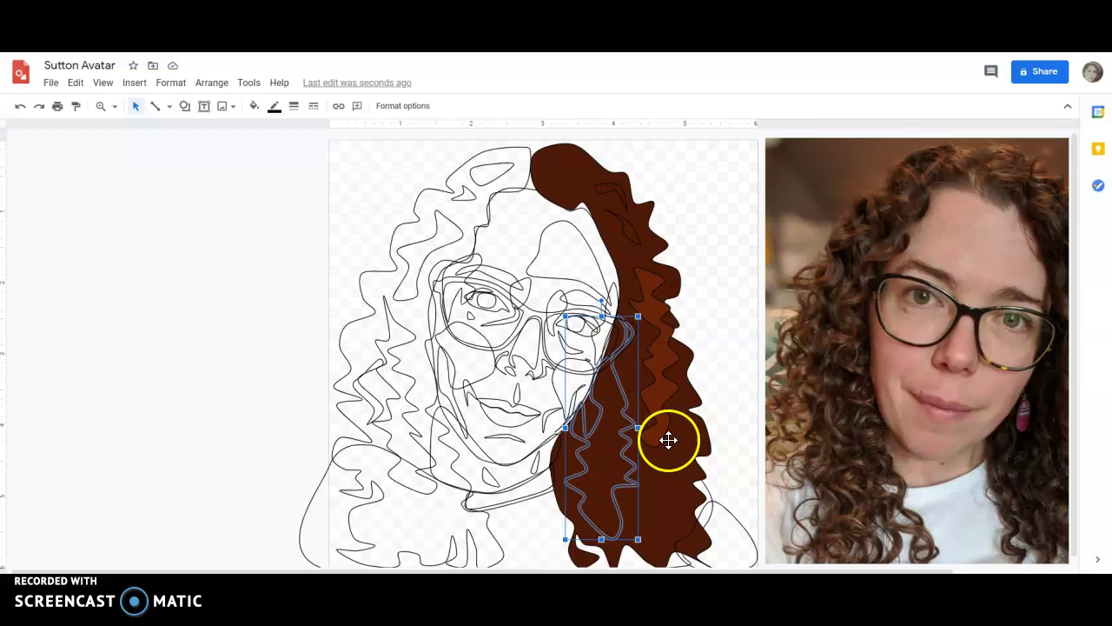
pyautogui.click(256, 108)
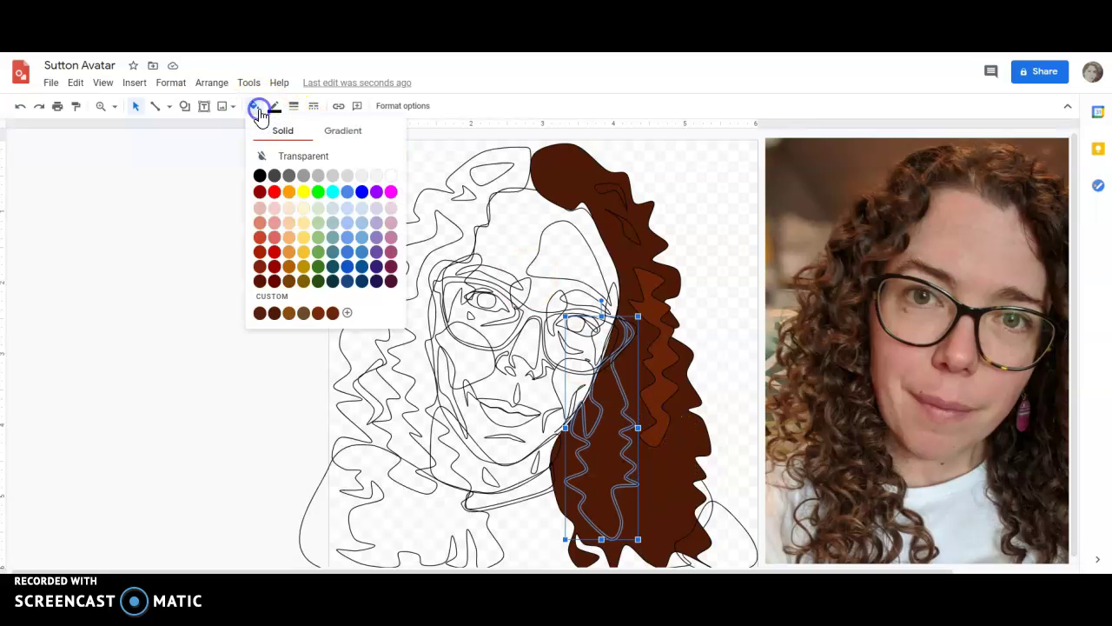
pyautogui.click(290, 314)
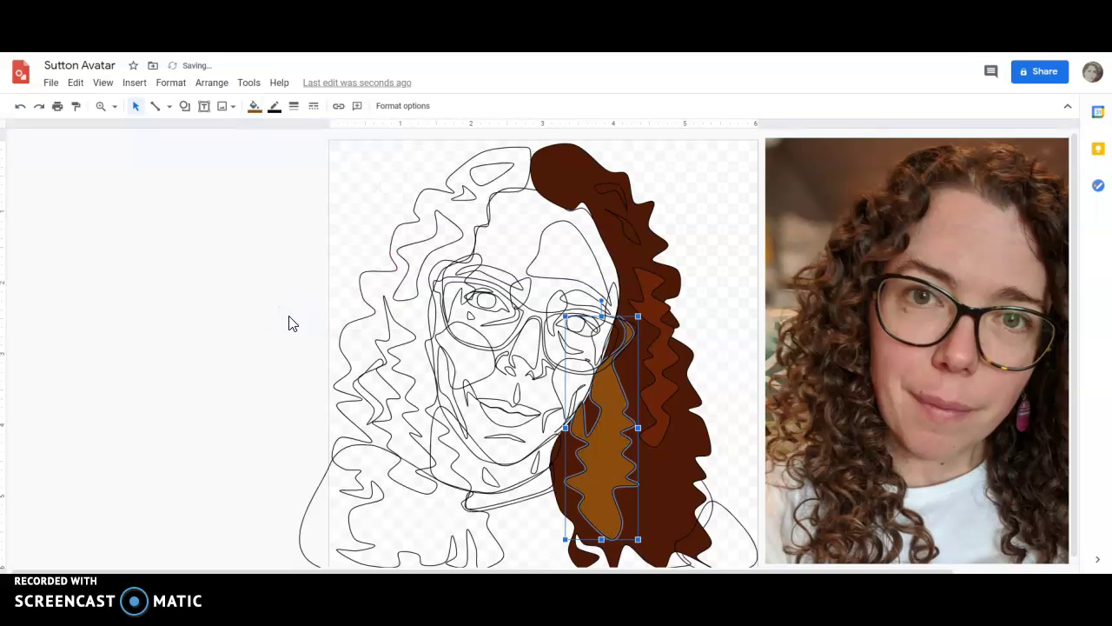
pyautogui.click(255, 106)
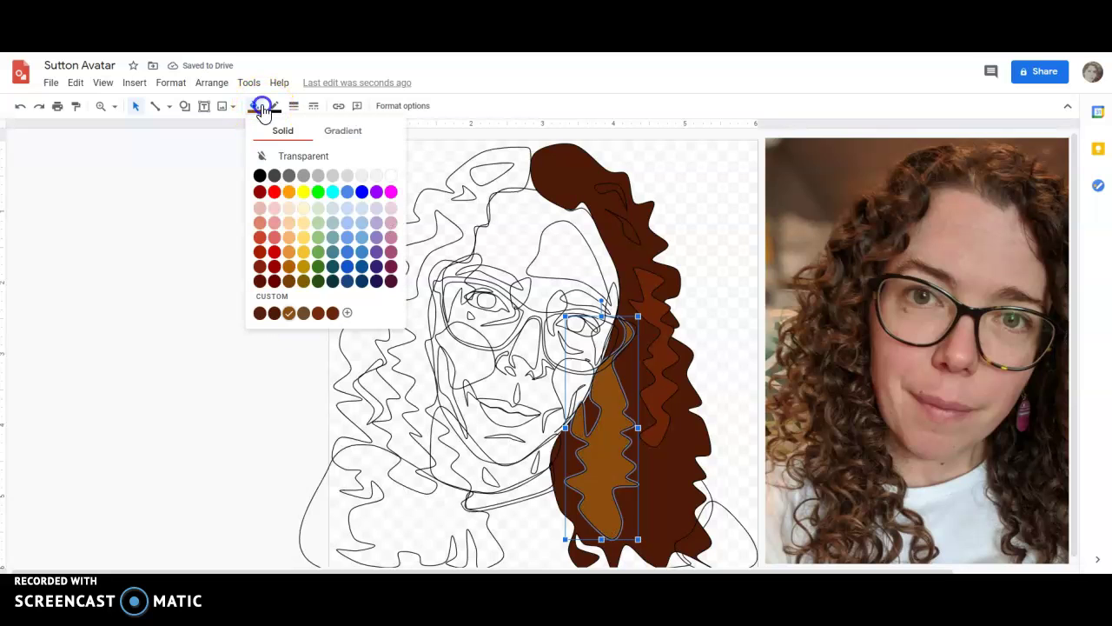
pyautogui.click(303, 315)
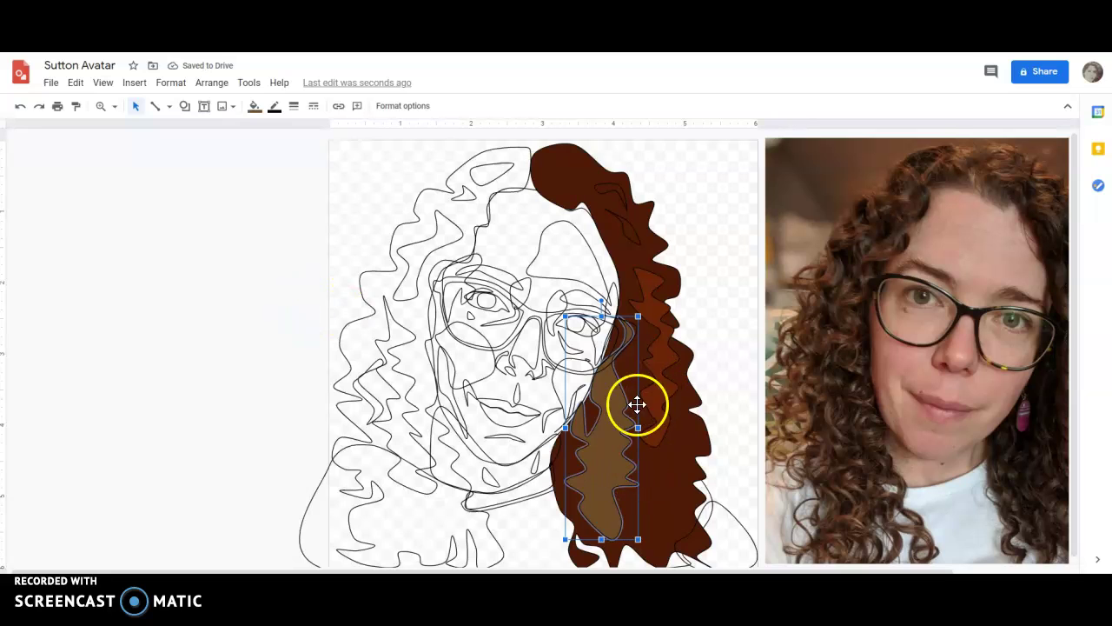
pyautogui.click(255, 106)
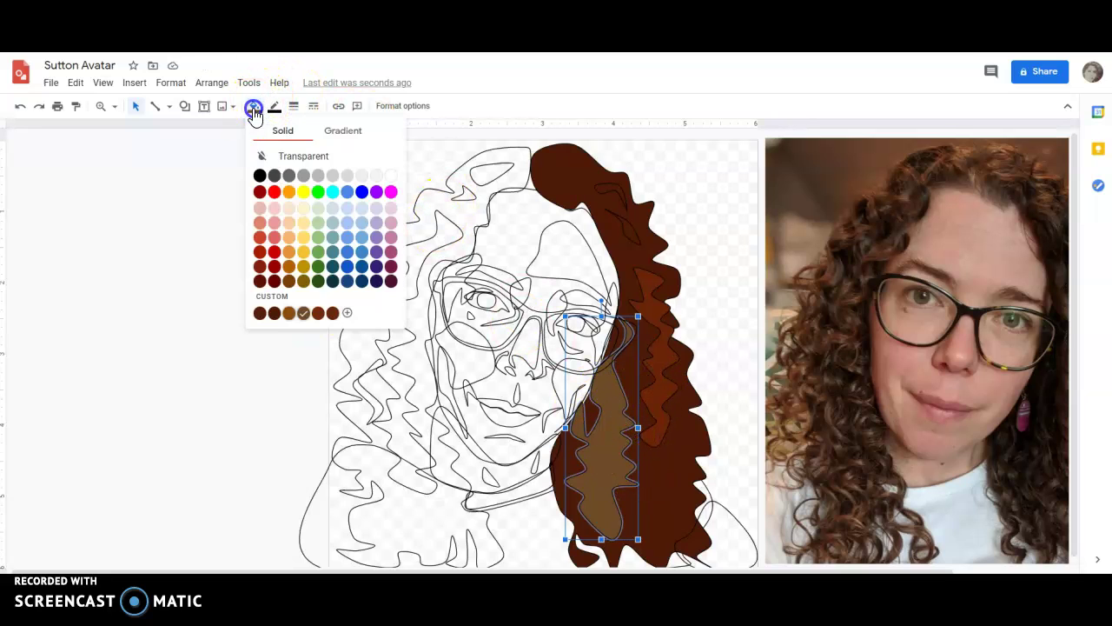
pyautogui.click(676, 461)
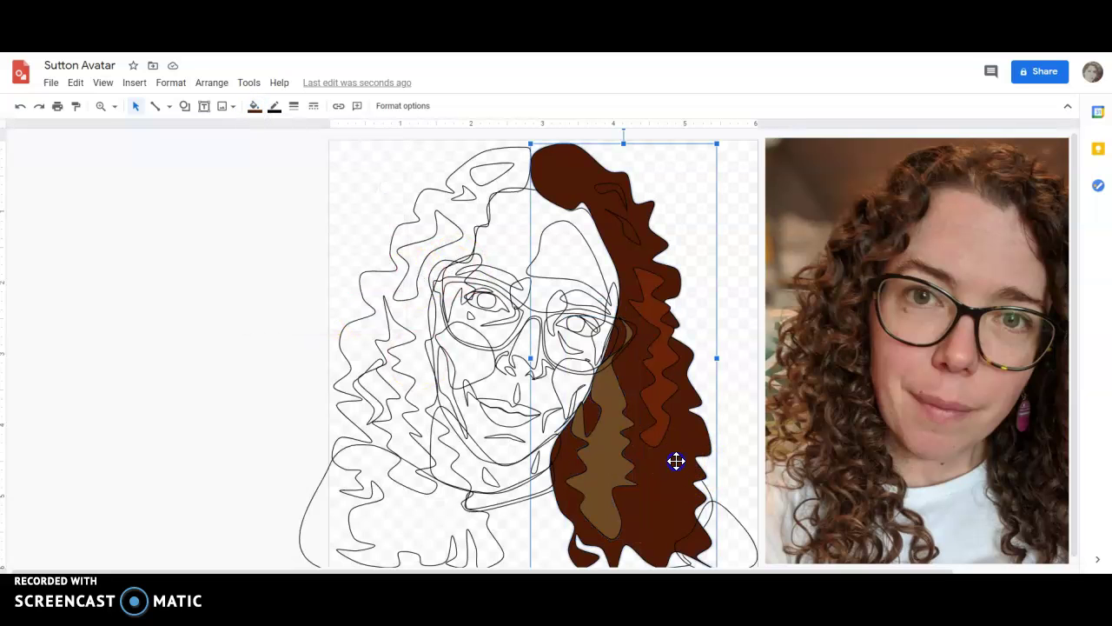
# Step: Fill the small top curl pinkish purple and the large right hair shape dark purple
pyautogui.click(629, 228)
pyautogui.click(252, 107)
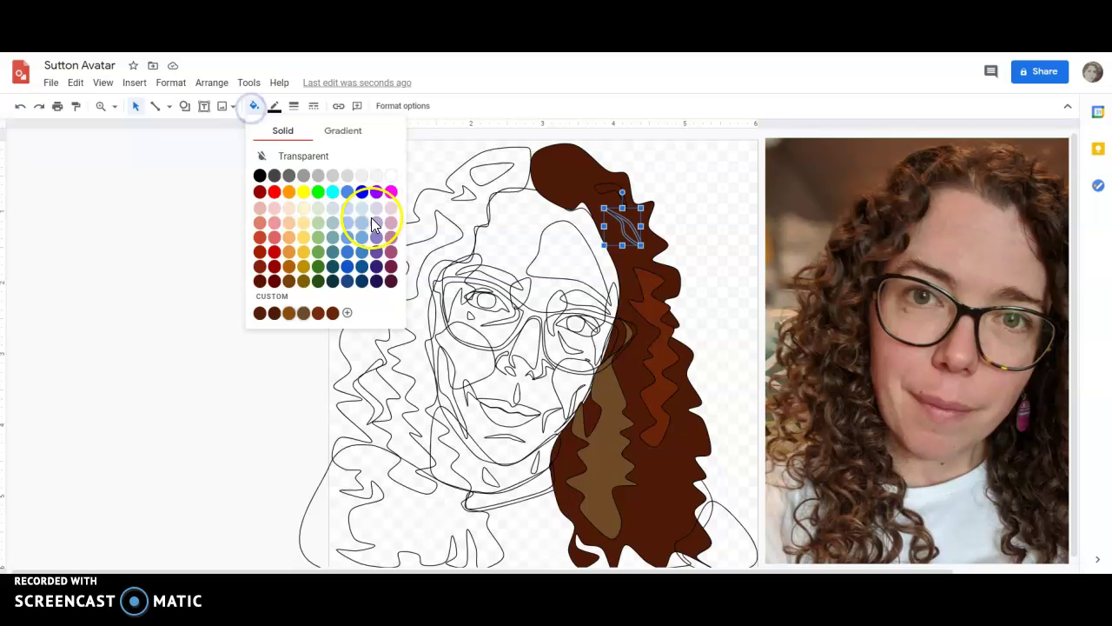
pyautogui.click(392, 252)
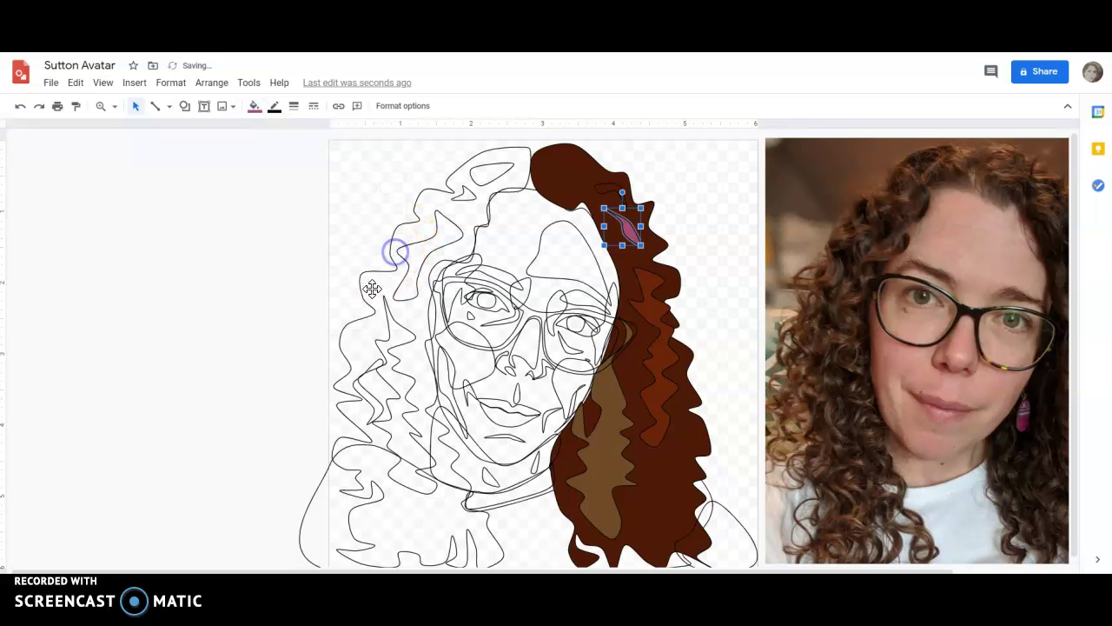
pyautogui.click(568, 182)
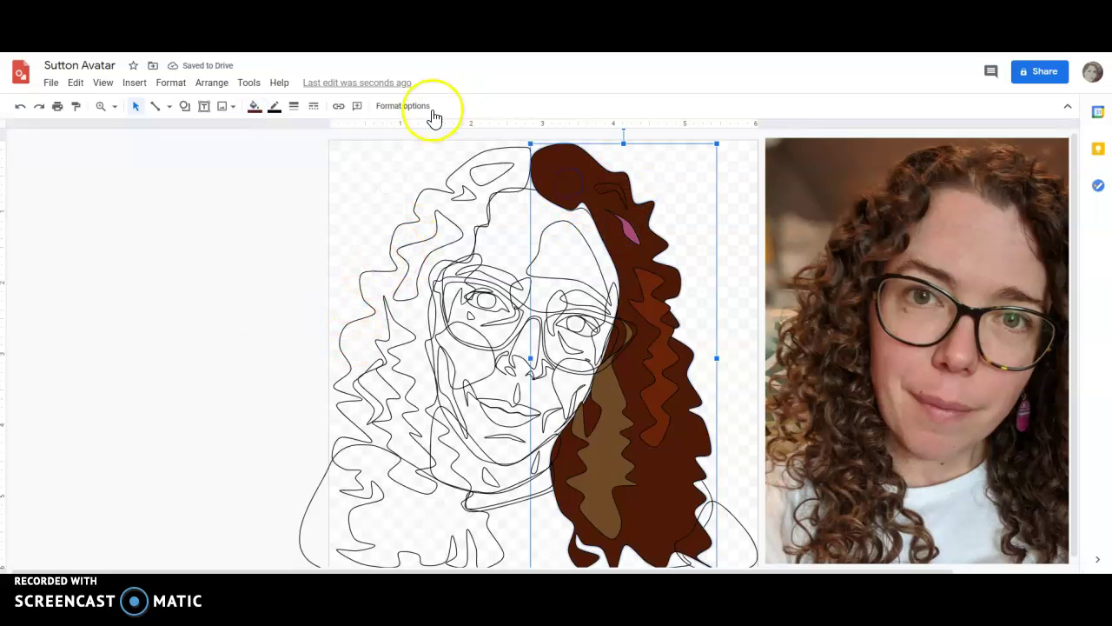
pyautogui.click(254, 109)
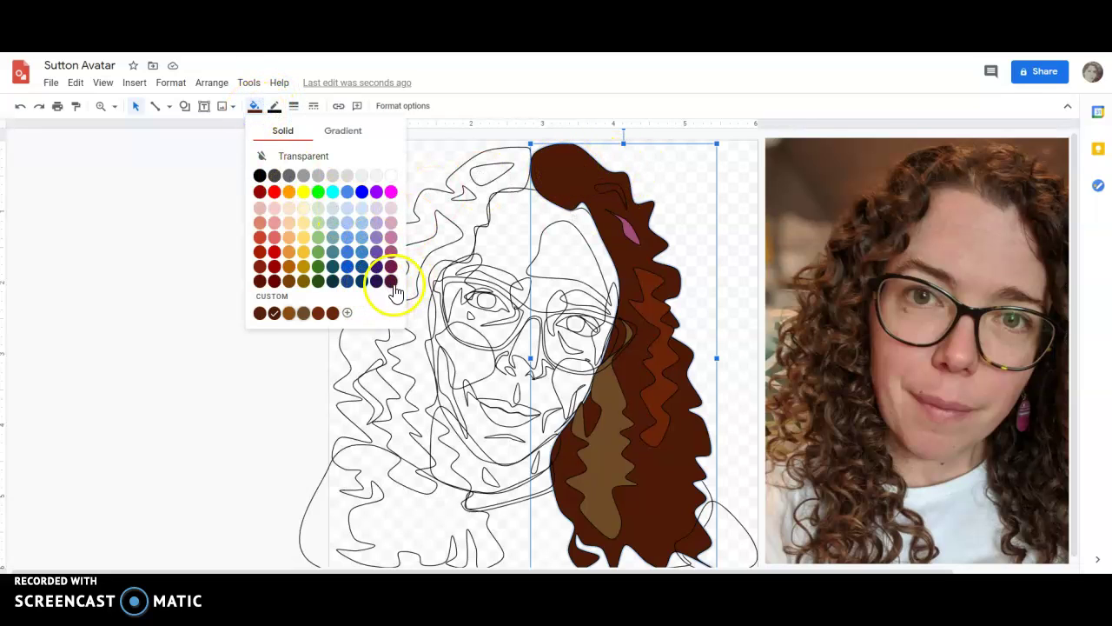
pyautogui.click(391, 280)
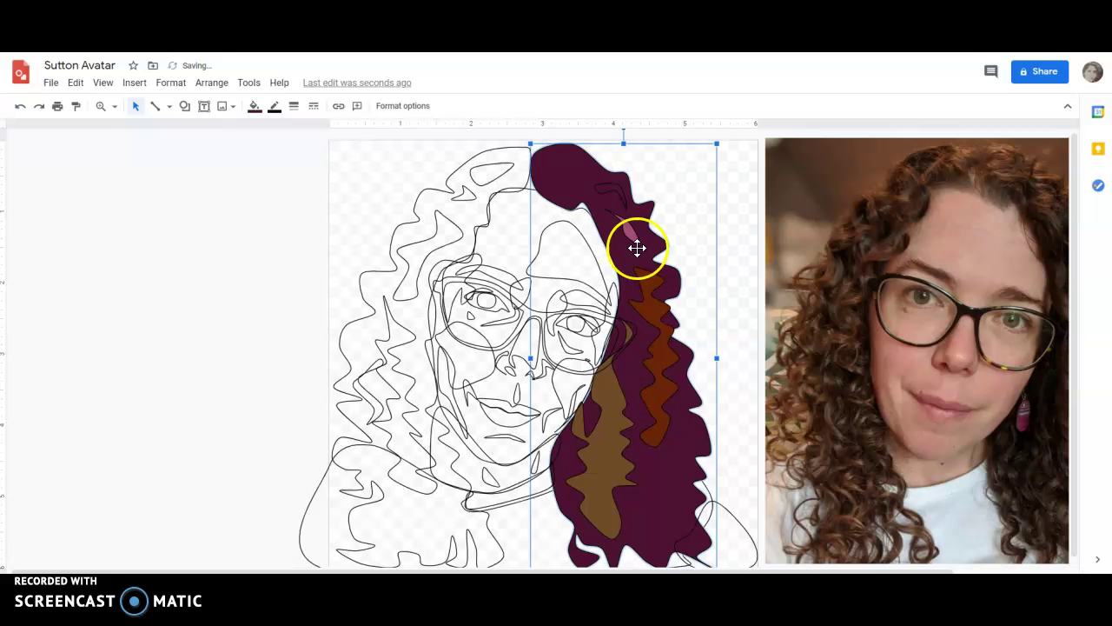
# Step: Fill the zigzag highlight strand with a custom bright pink
pyautogui.click(652, 297)
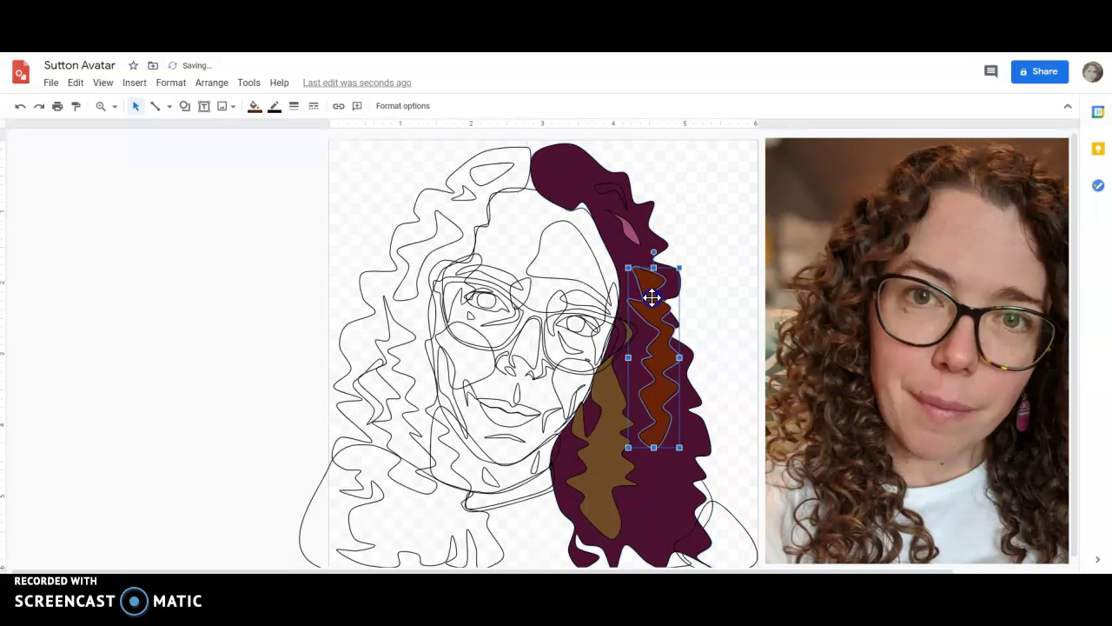
pyautogui.click(254, 108)
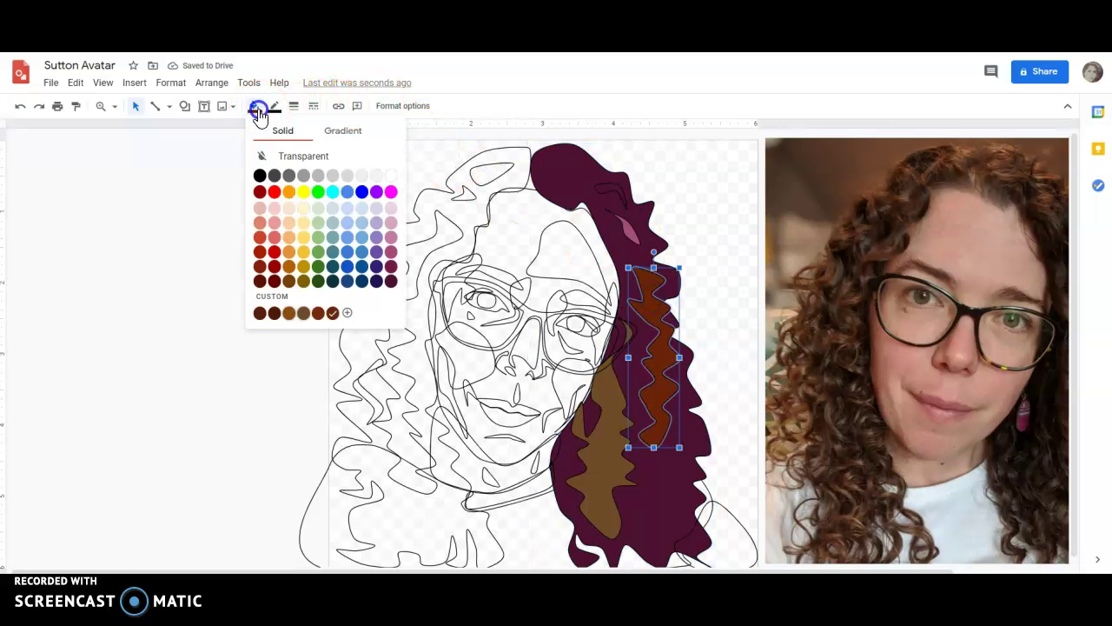
pyautogui.click(391, 252)
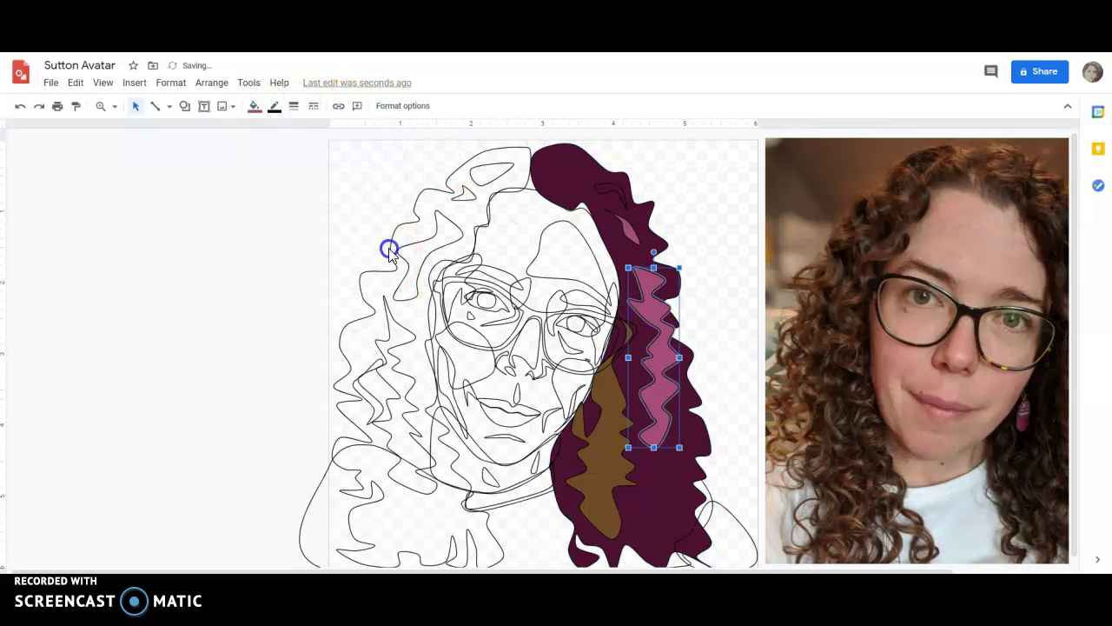
pyautogui.click(253, 109)
pyautogui.click(345, 314)
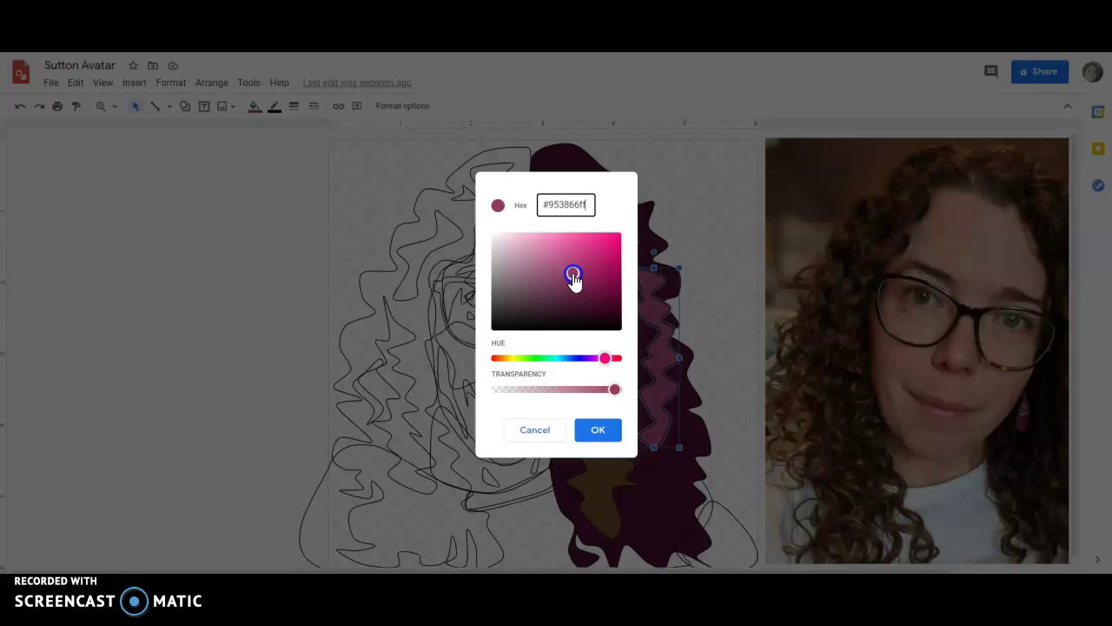
pyautogui.click(588, 430)
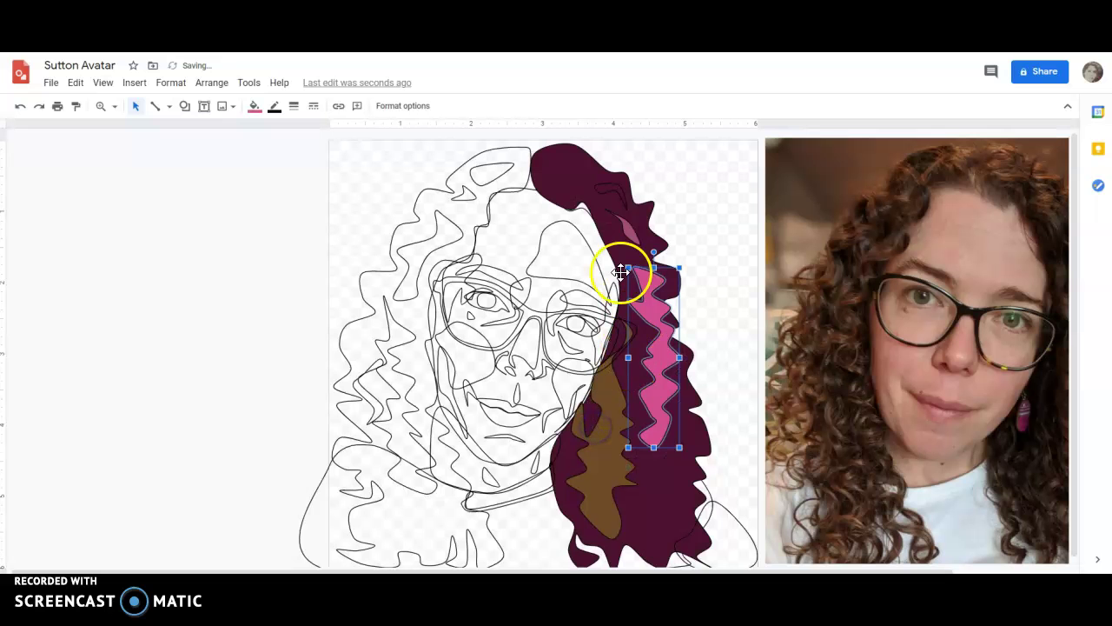
# Step: Fill the small strand near the top with a darker custom pink-purple
pyautogui.click(597, 188)
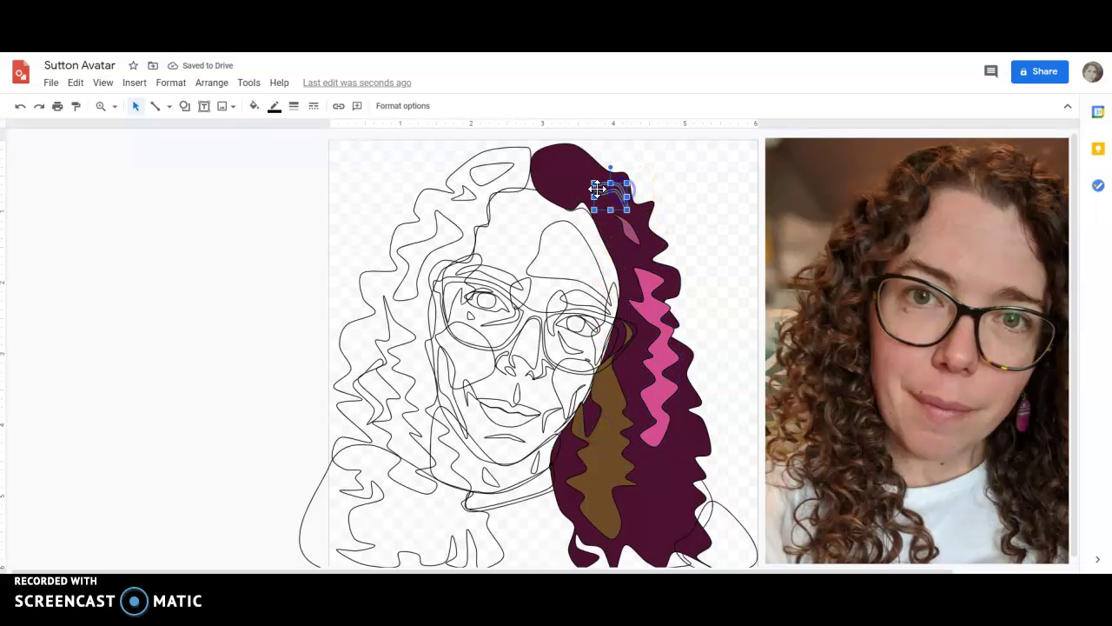
pyautogui.click(254, 106)
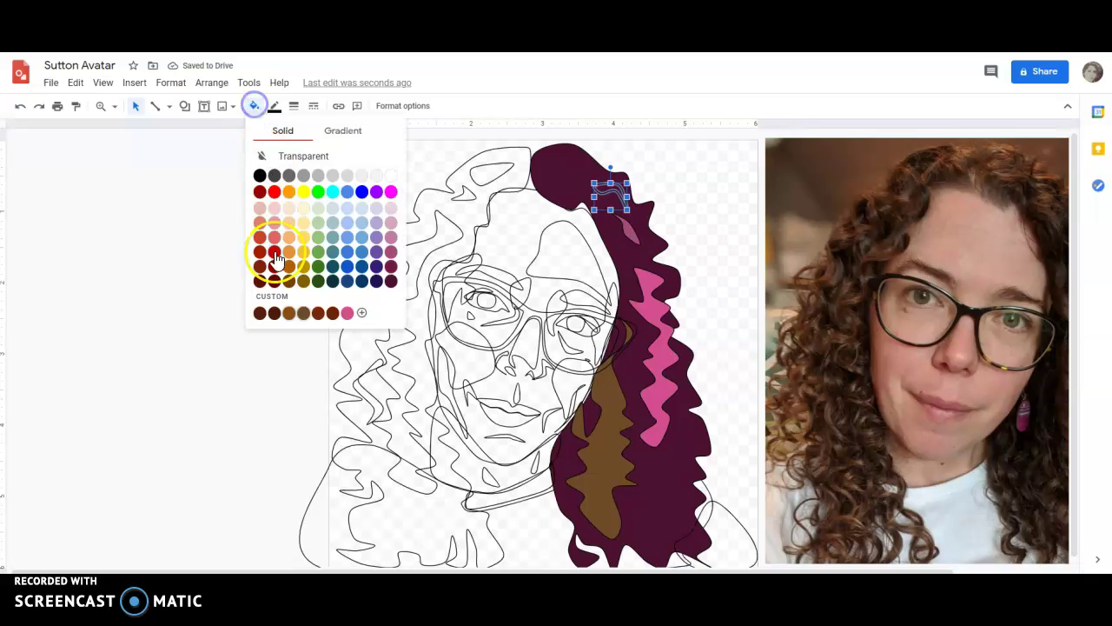
pyautogui.click(348, 314)
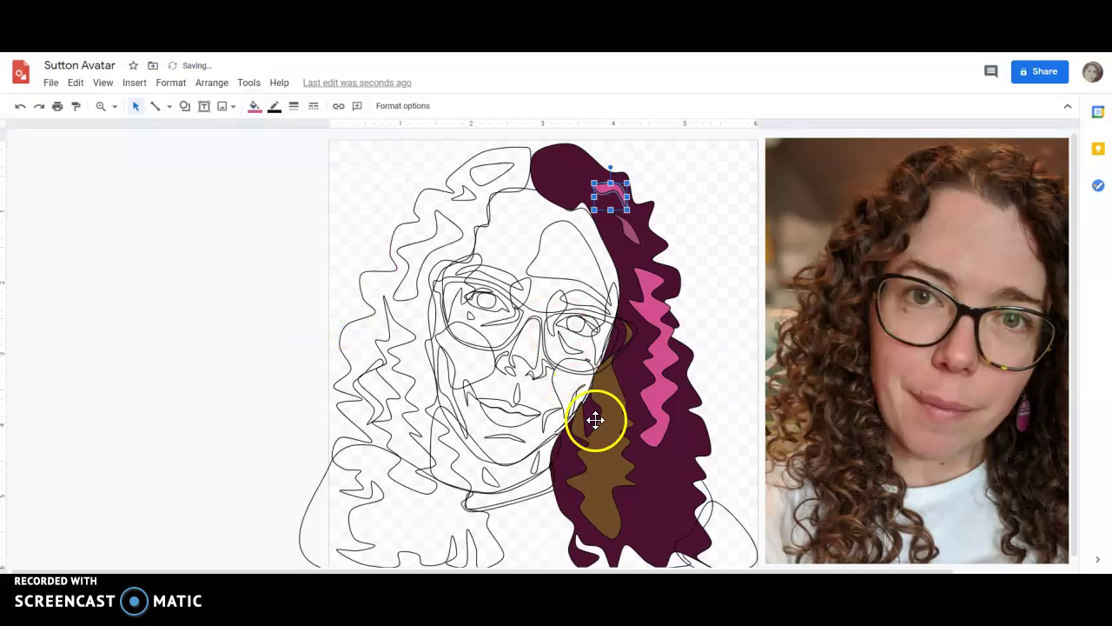
pyautogui.click(253, 106)
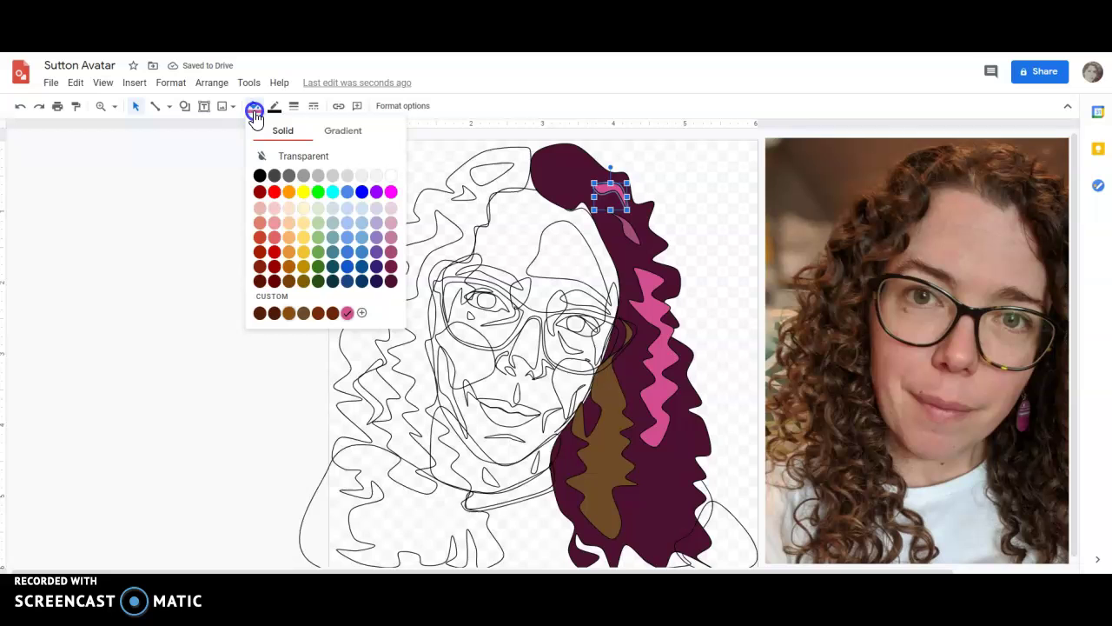
pyautogui.click(361, 313)
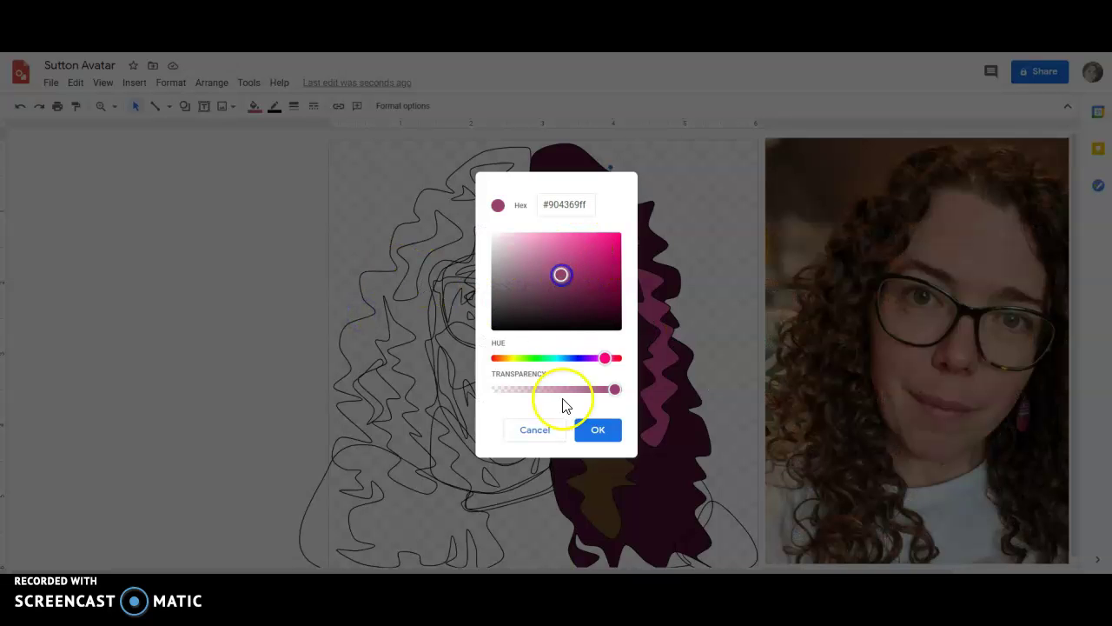
pyautogui.click(598, 430)
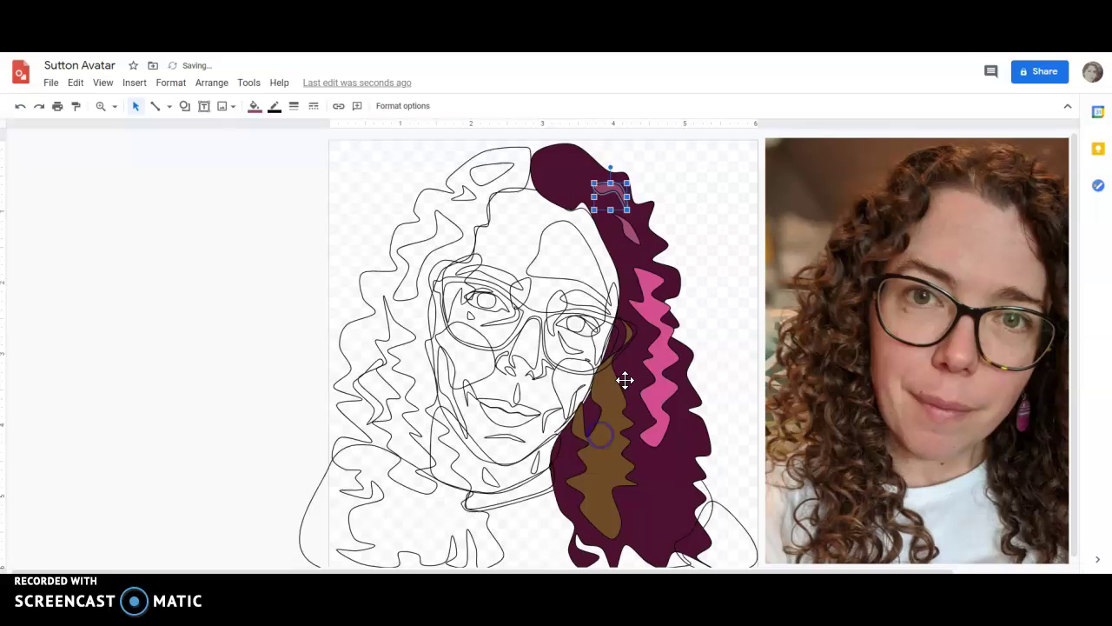
# Step: Fill the face-side brown strand with deep shadow purple #3b1227
pyautogui.click(650, 310)
pyautogui.click(596, 454)
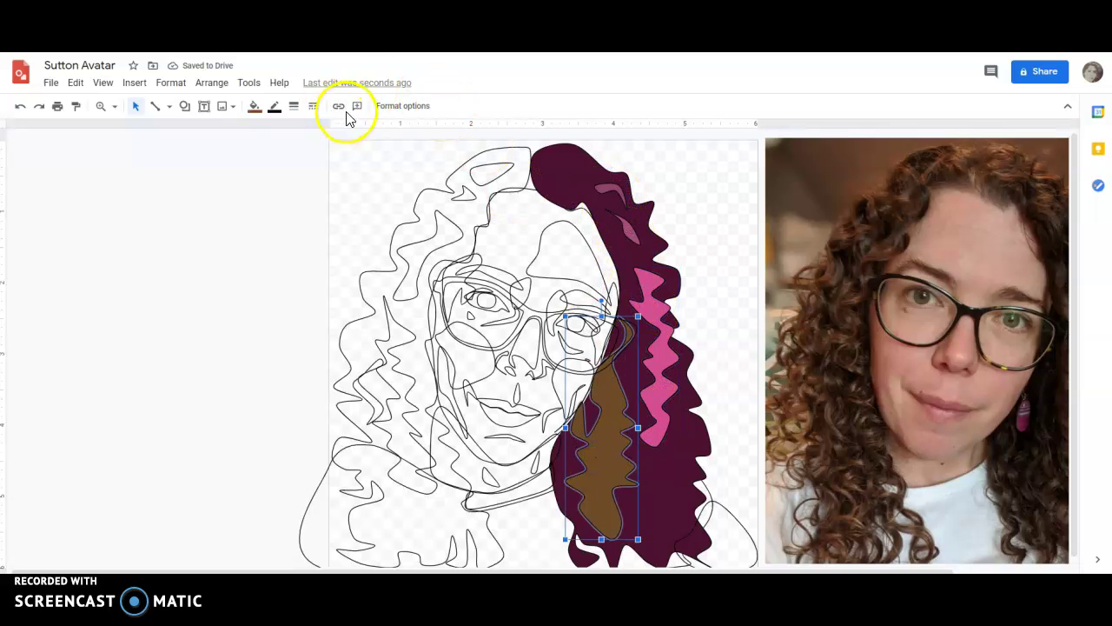
pyautogui.click(257, 109)
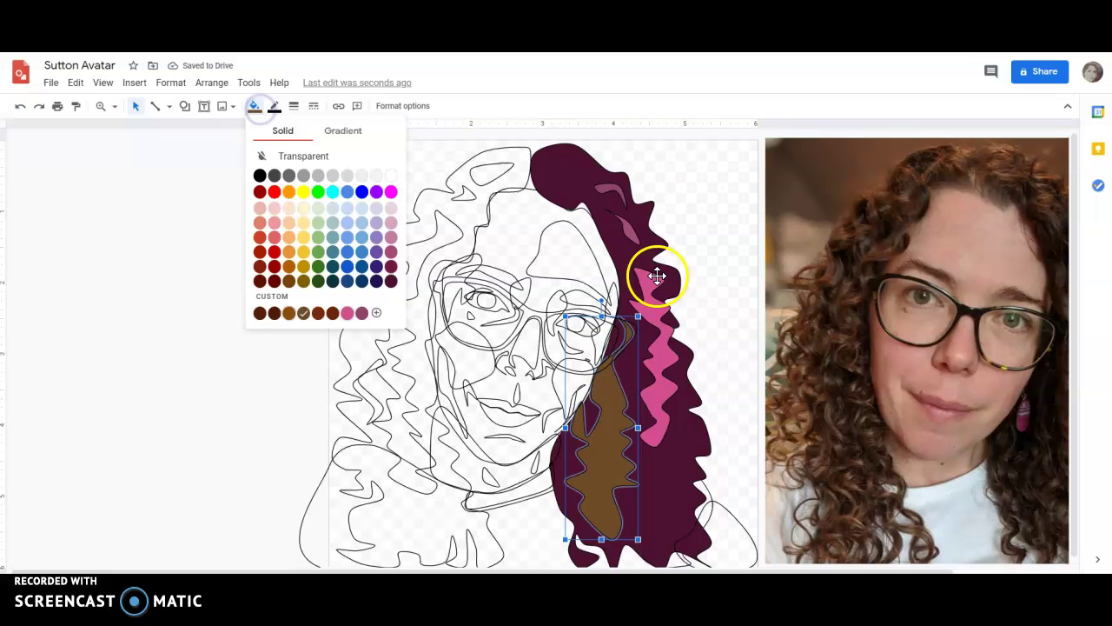
pyautogui.click(392, 284)
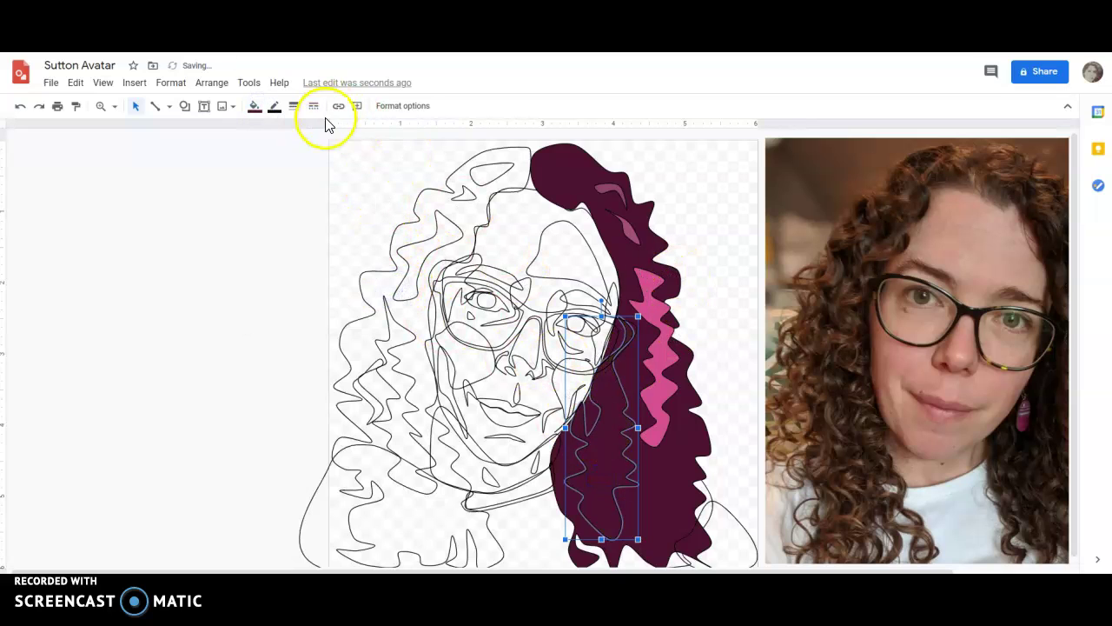
pyautogui.click(254, 106)
pyautogui.click(287, 300)
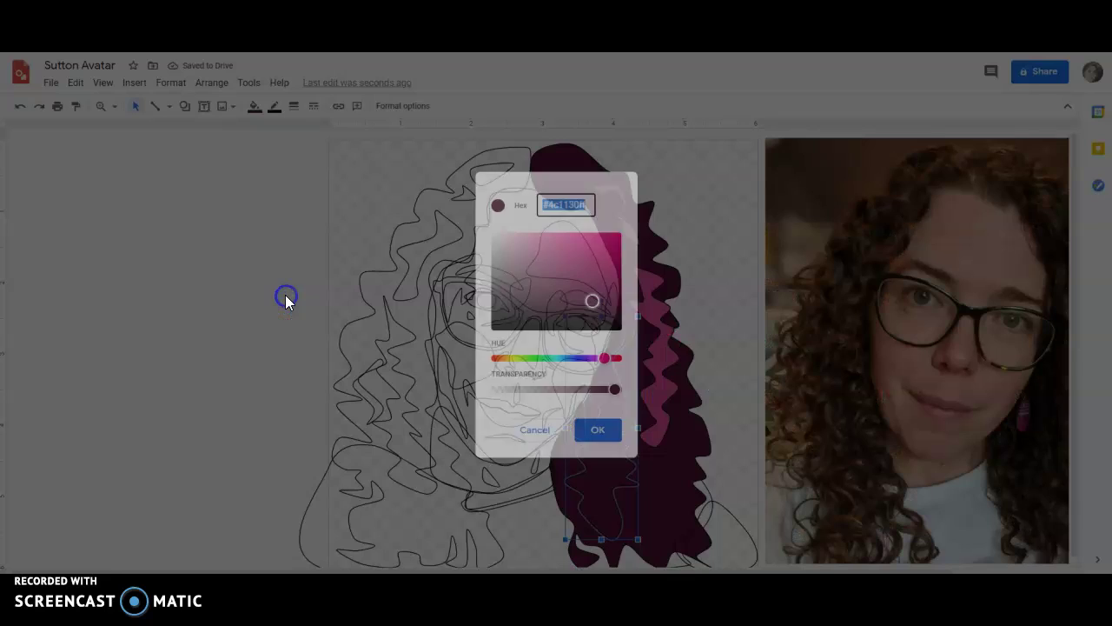
pyautogui.click(589, 306)
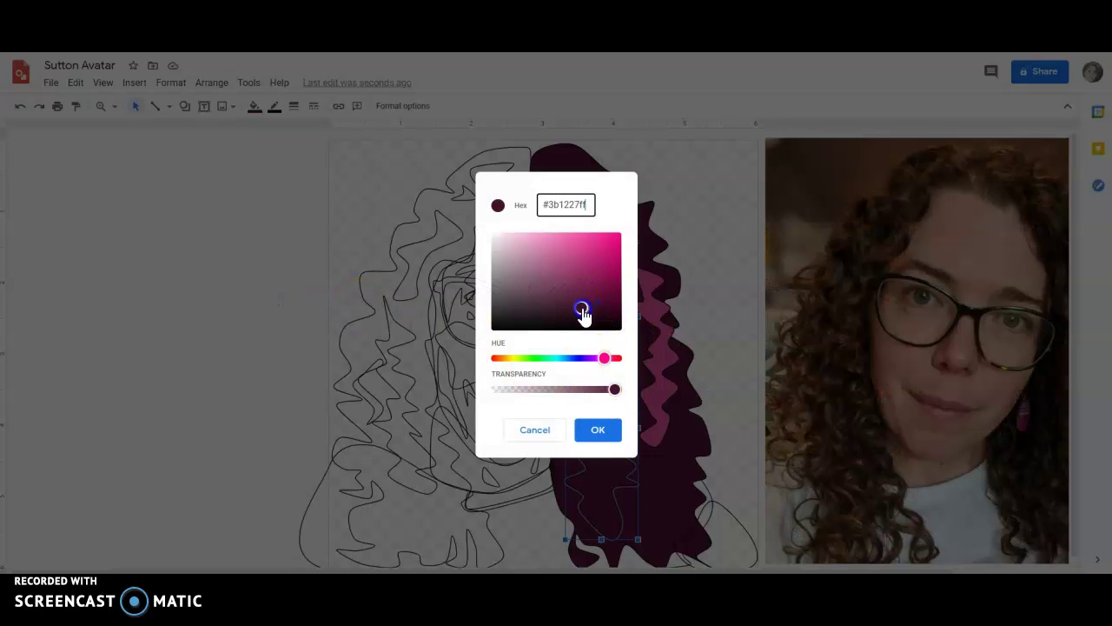
pyautogui.click(594, 435)
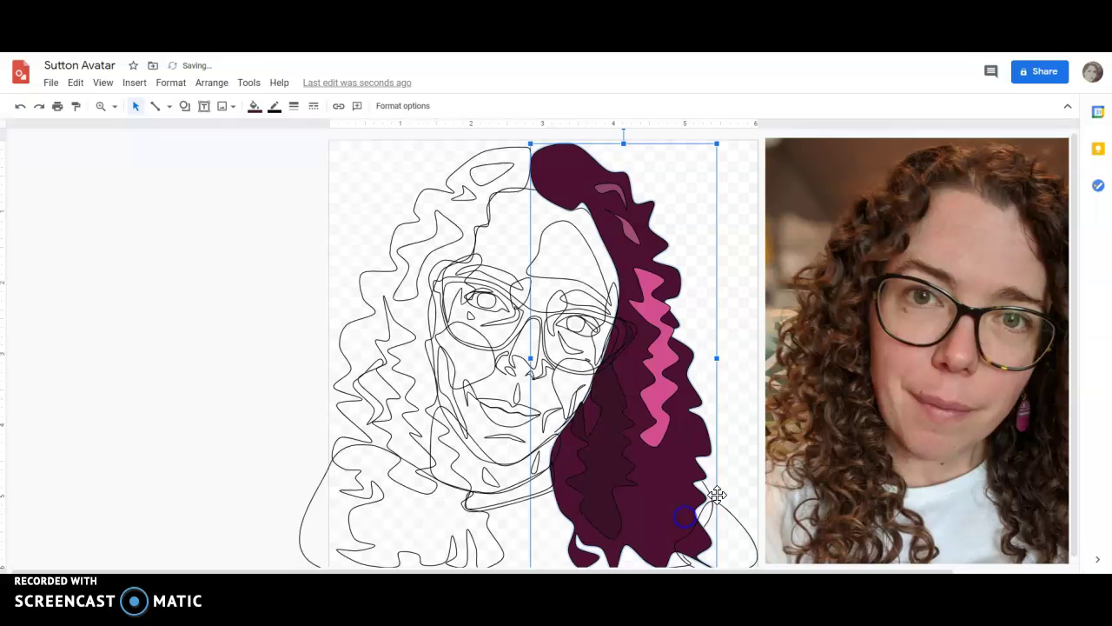
pyautogui.click(597, 464)
pyautogui.click(655, 489)
# Step: Recolour the pink highlight strand to a more muted custom pink
pyautogui.click(653, 421)
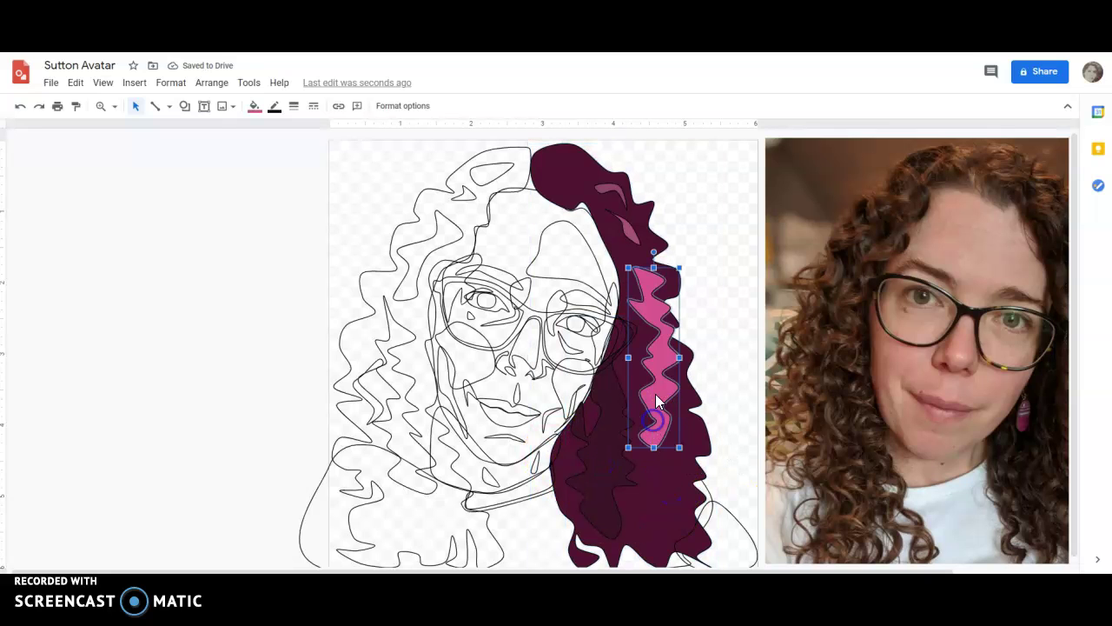
pyautogui.click(254, 105)
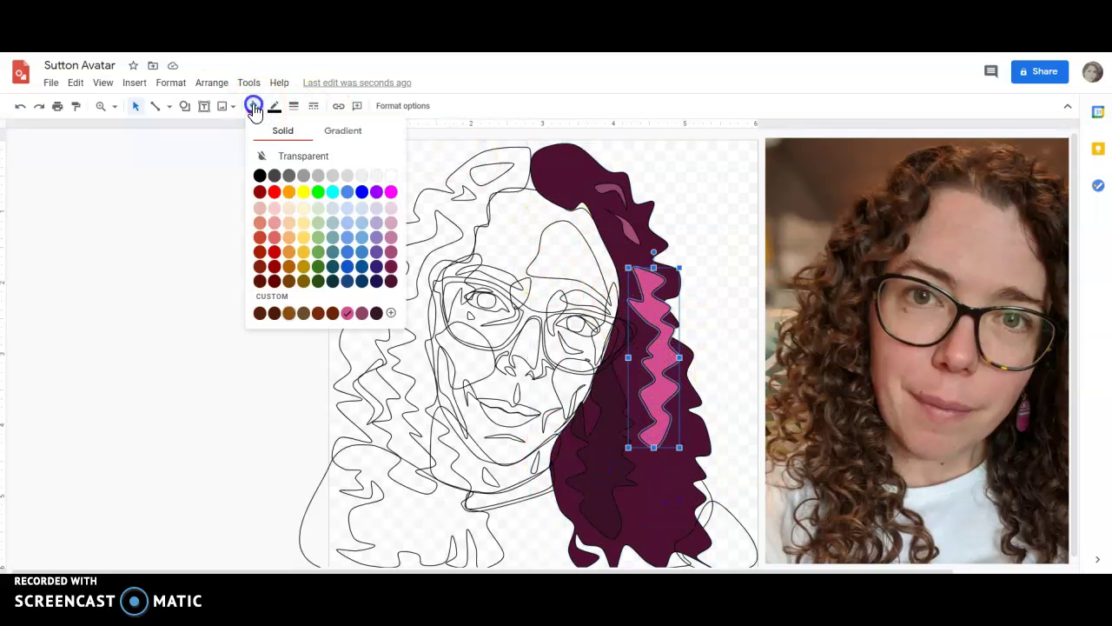
pyautogui.click(293, 296)
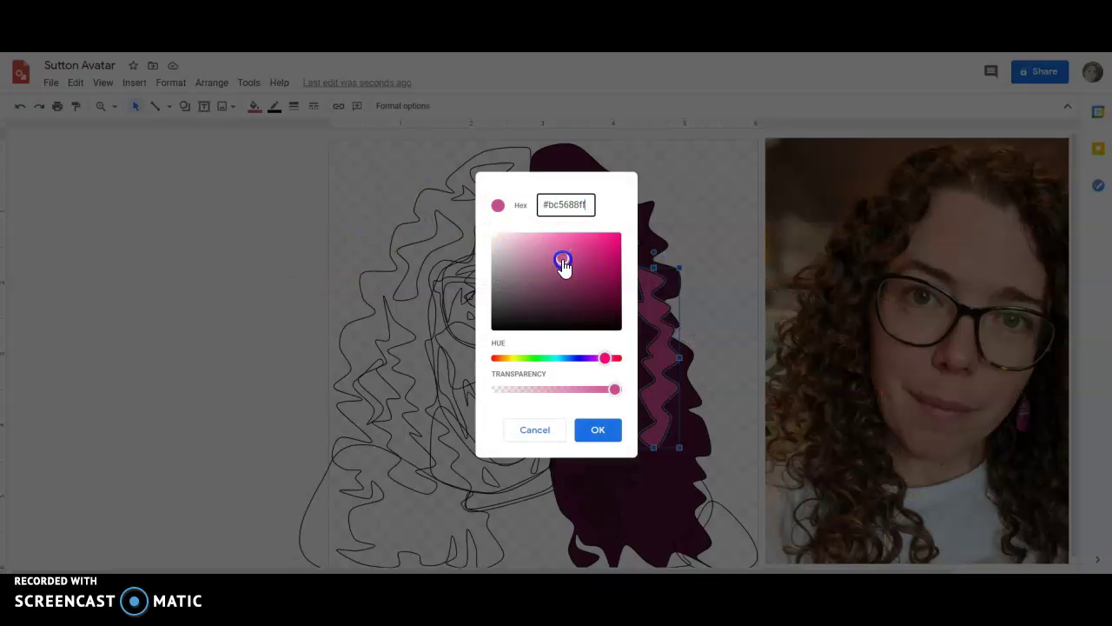
pyautogui.click(598, 429)
# Step: Fill the small curl at the top of the hair with custom light pink #f19bd2
pyautogui.click(687, 493)
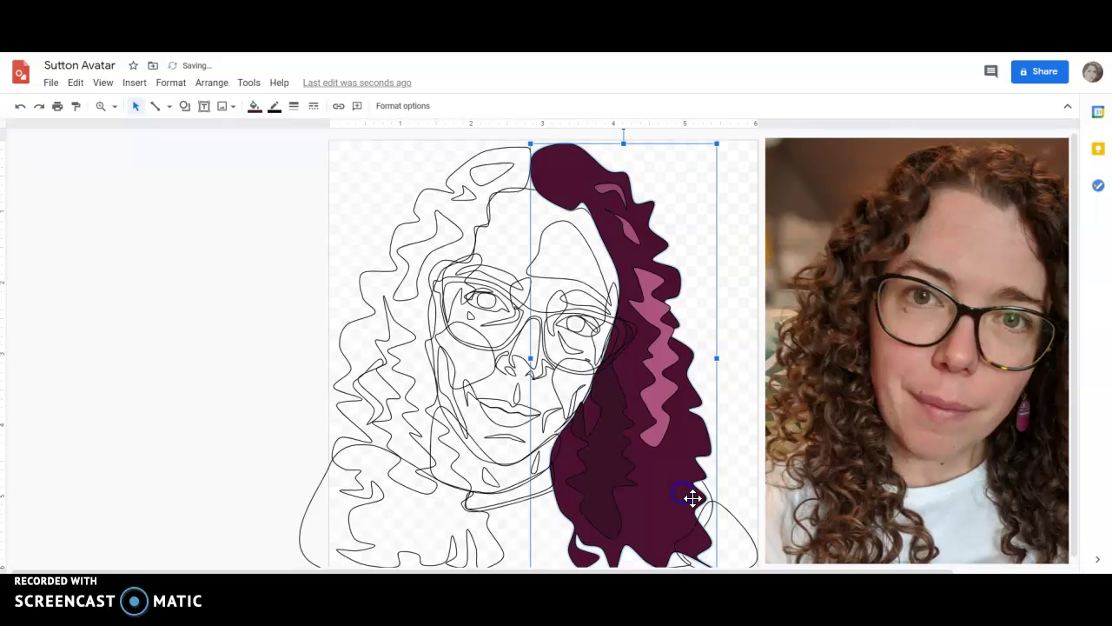
pyautogui.click(630, 230)
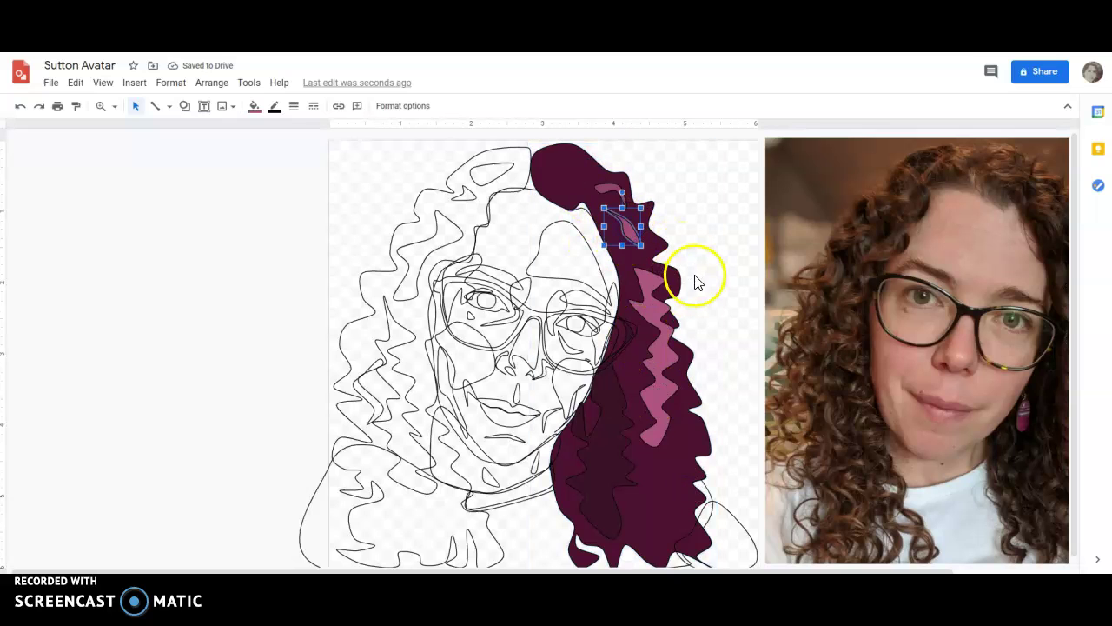
pyautogui.moveTo(610, 190); pyautogui.dragTo(599, 160)
pyautogui.click(253, 105)
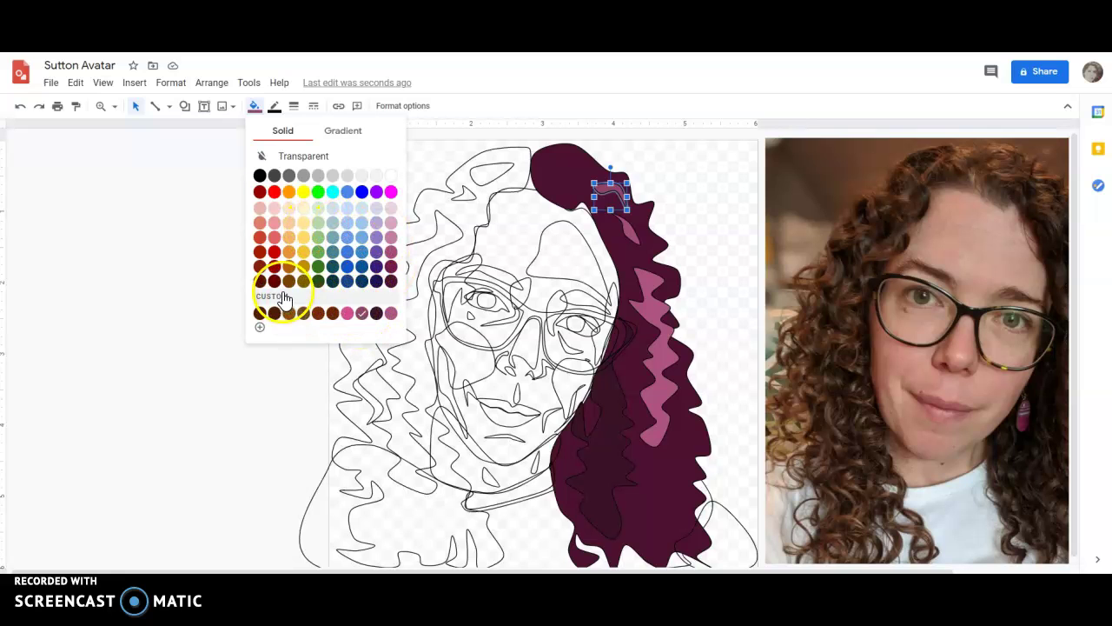
pyautogui.click(259, 327)
pyautogui.moveTo(549, 276); pyautogui.dragTo(542, 251)
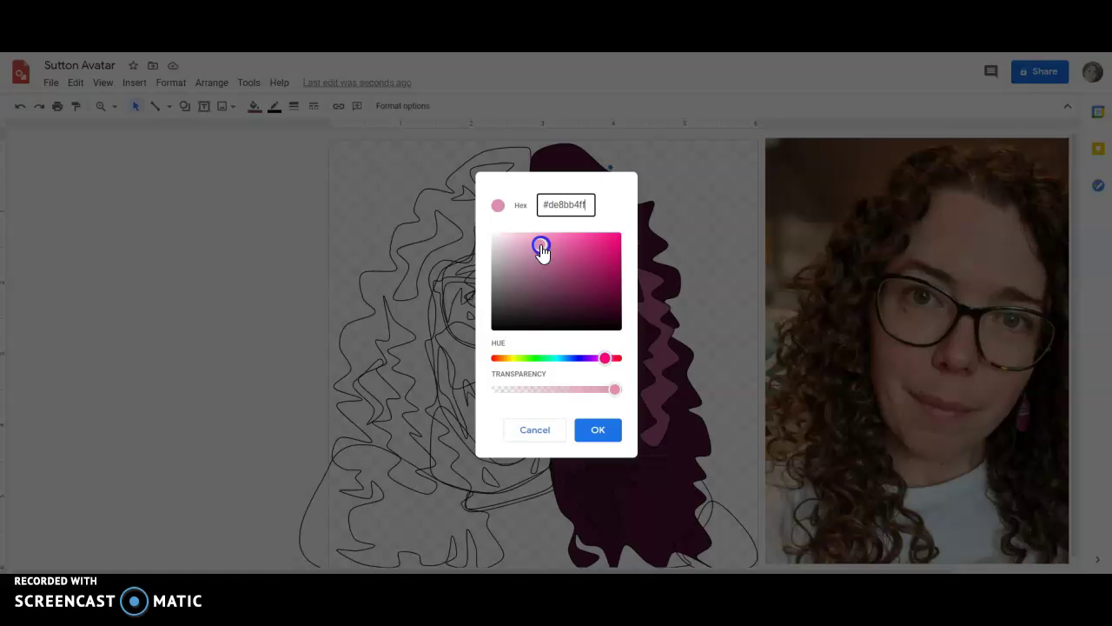
pyautogui.click(603, 359)
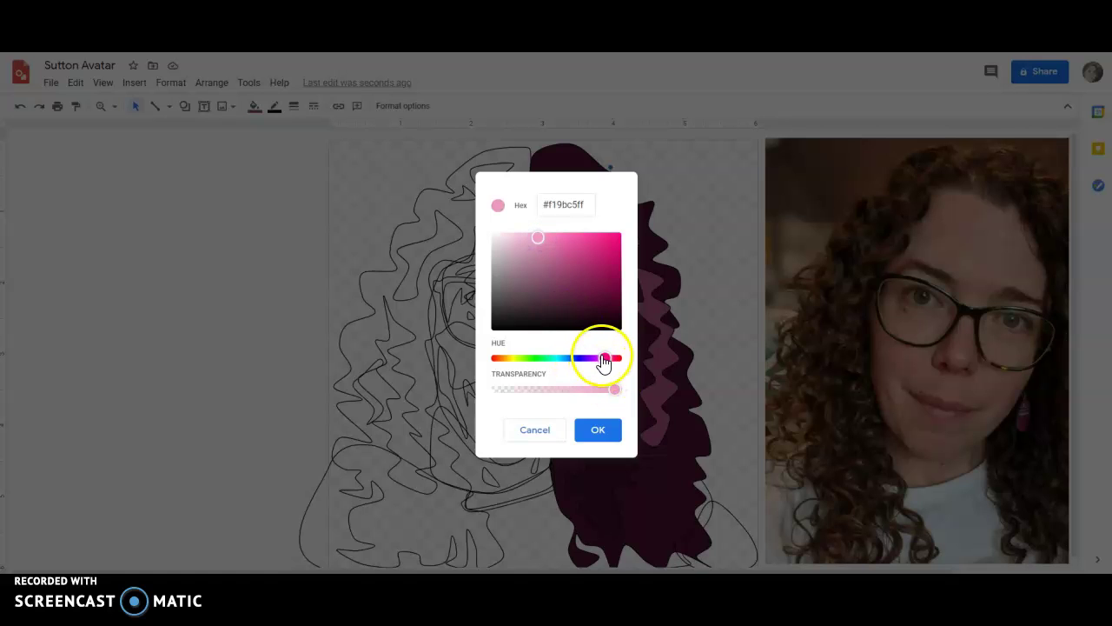
pyautogui.click(606, 433)
pyautogui.click(666, 215)
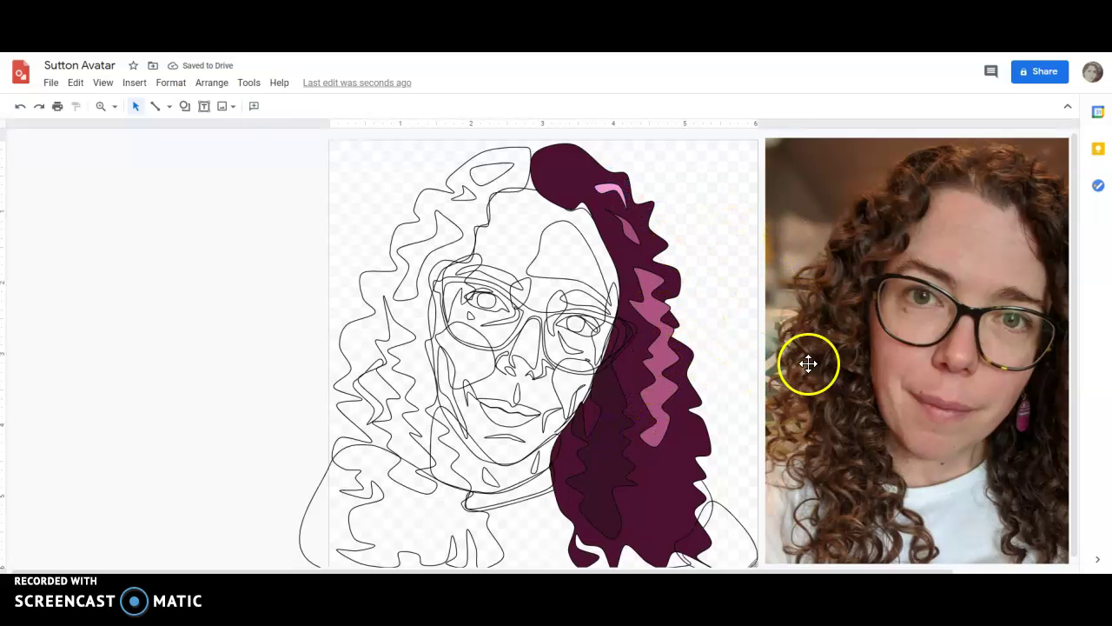
# Step: Fill the left half of the hair dark magenta 3, replacing an initial brown fill
pyautogui.click(474, 217)
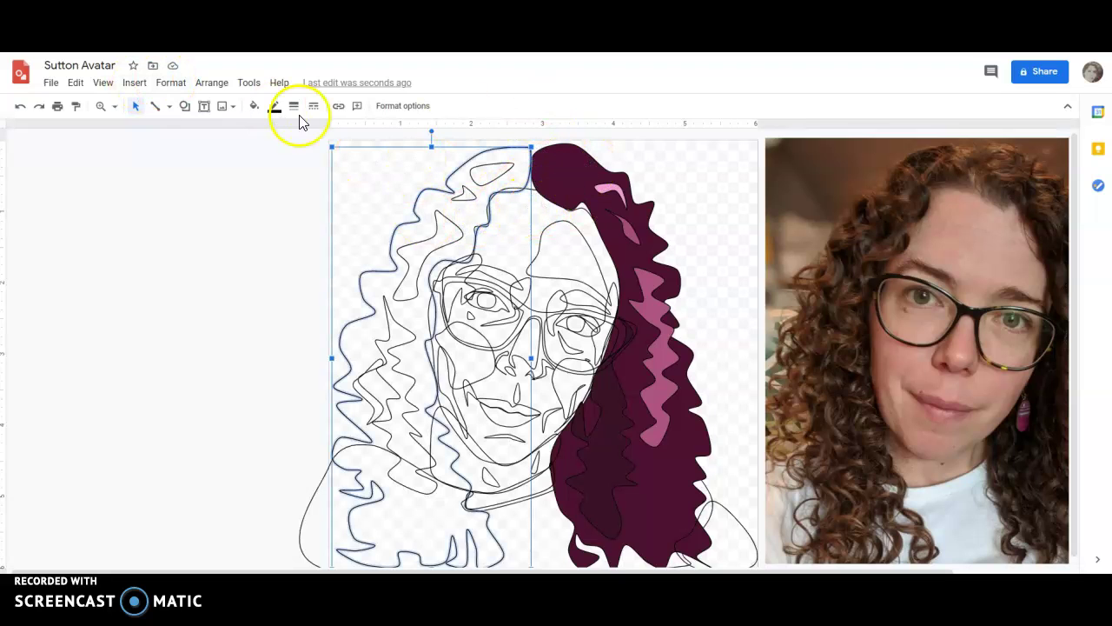
pyautogui.click(255, 107)
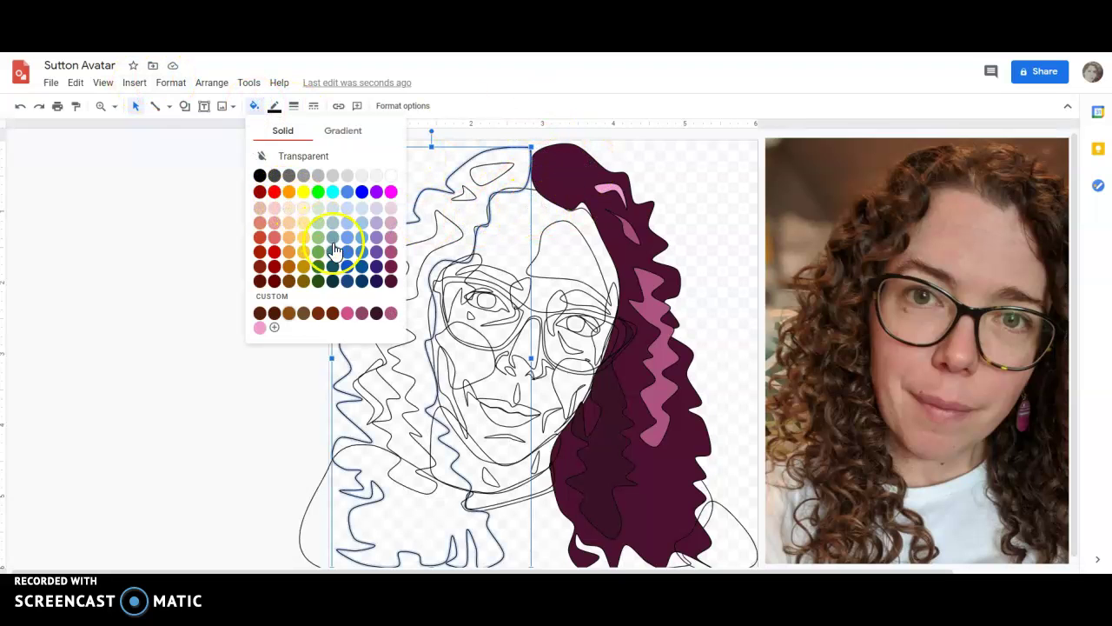
pyautogui.click(331, 316)
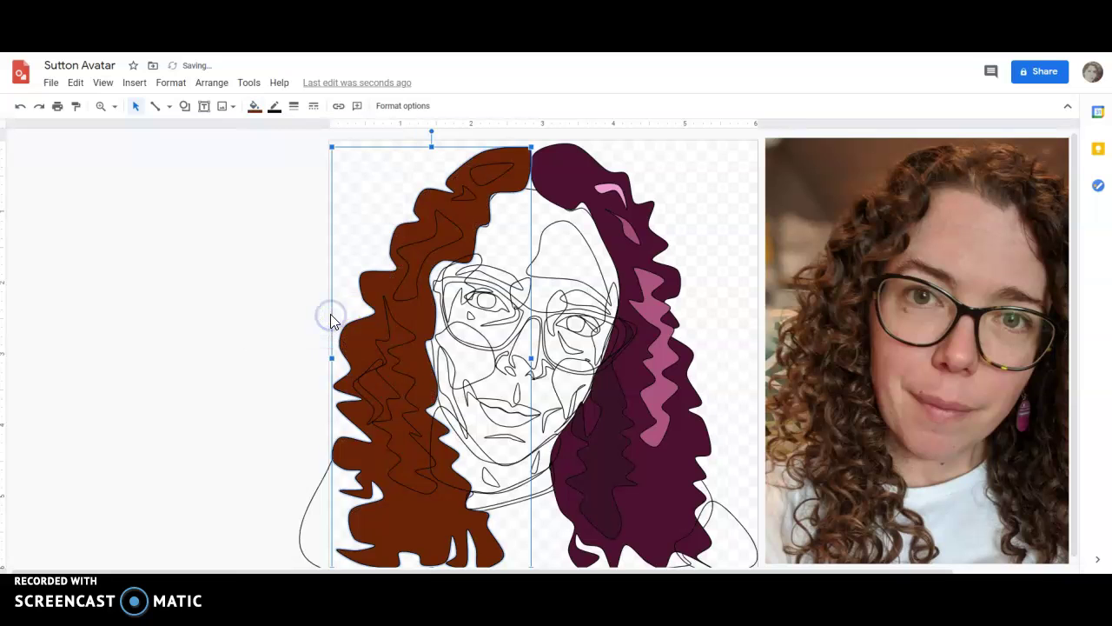
pyautogui.click(253, 109)
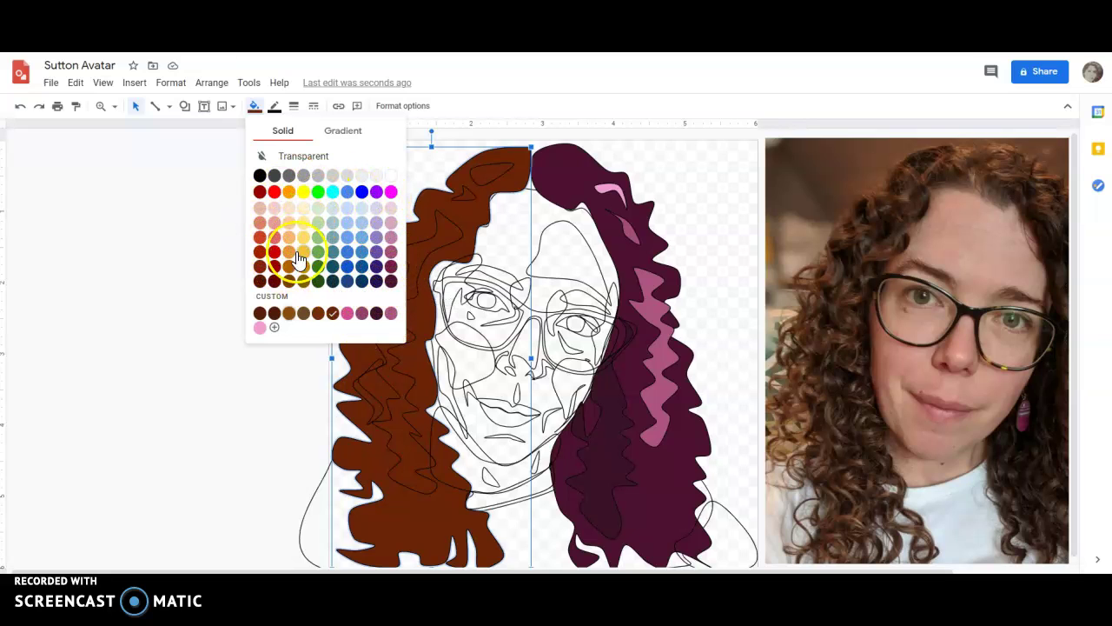
pyautogui.click(391, 281)
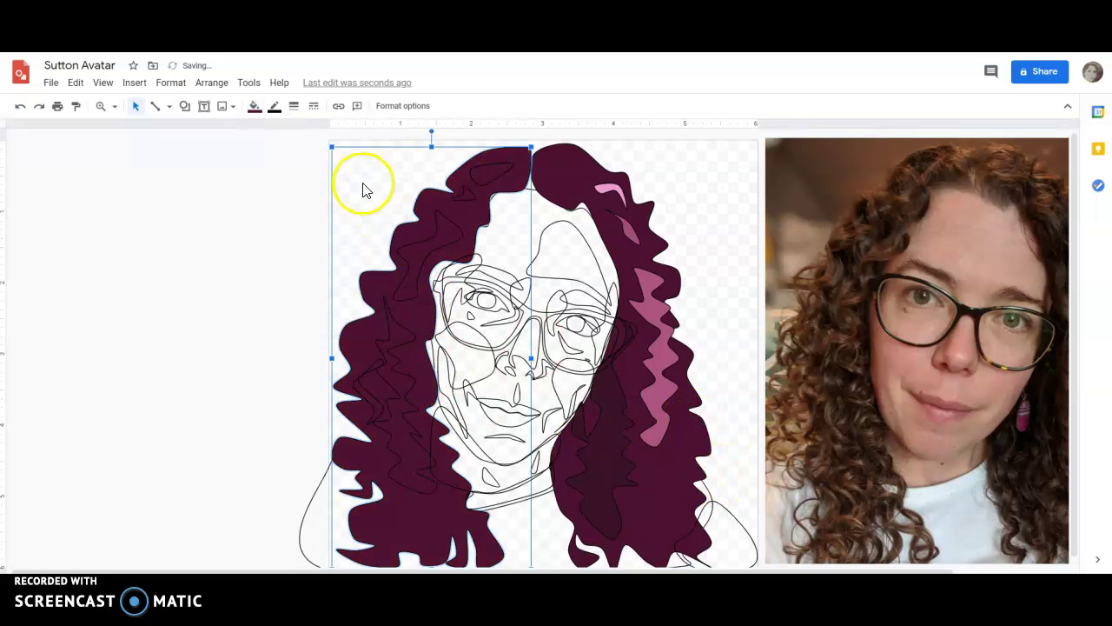
# Step: Fill the narrow squiggle inside the left hair with a dark shadow purple swatch
pyautogui.click(392, 333)
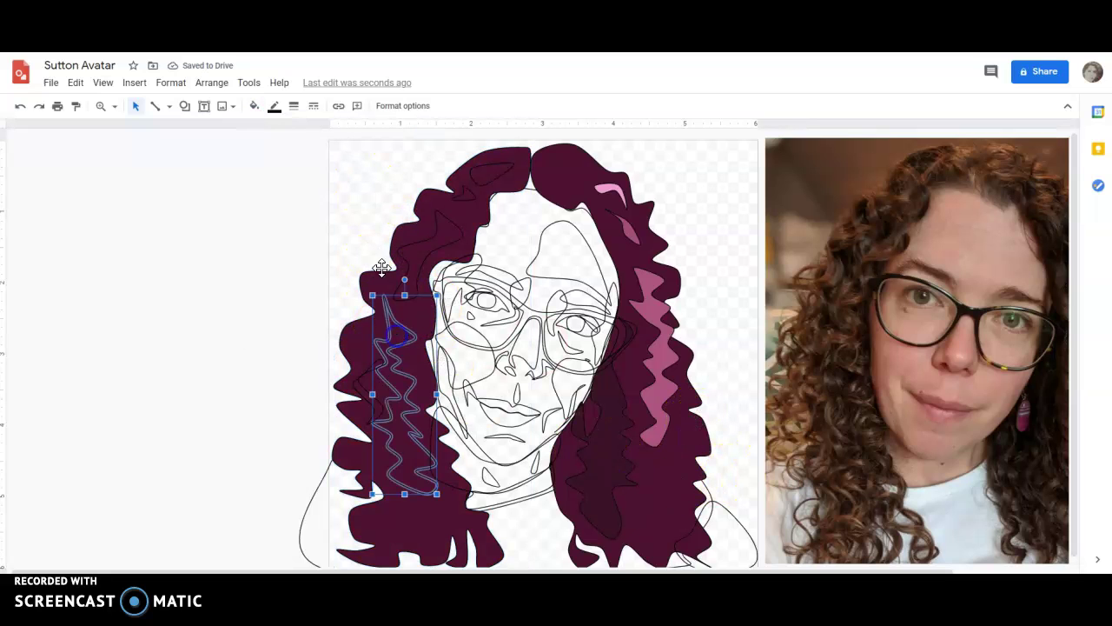
pyautogui.click(255, 105)
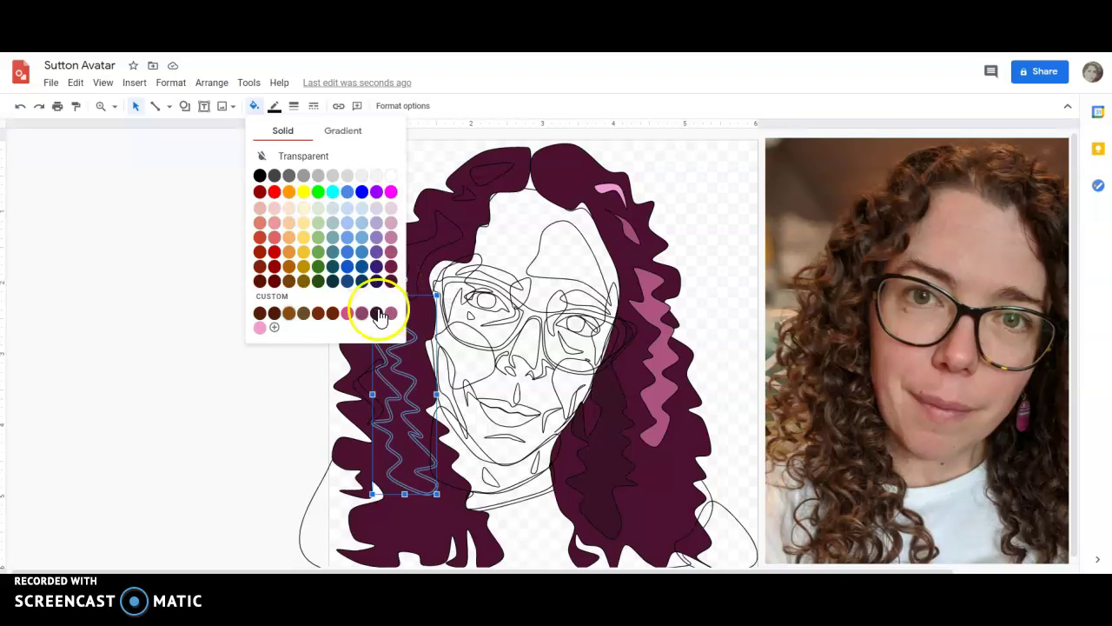
pyautogui.click(351, 318)
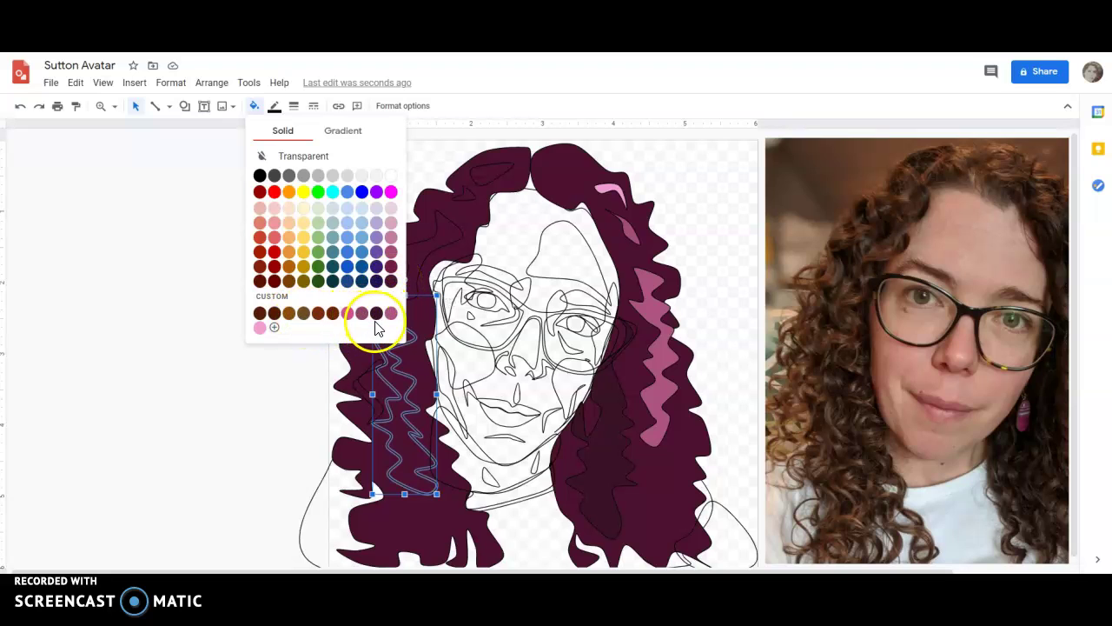
pyautogui.click(375, 318)
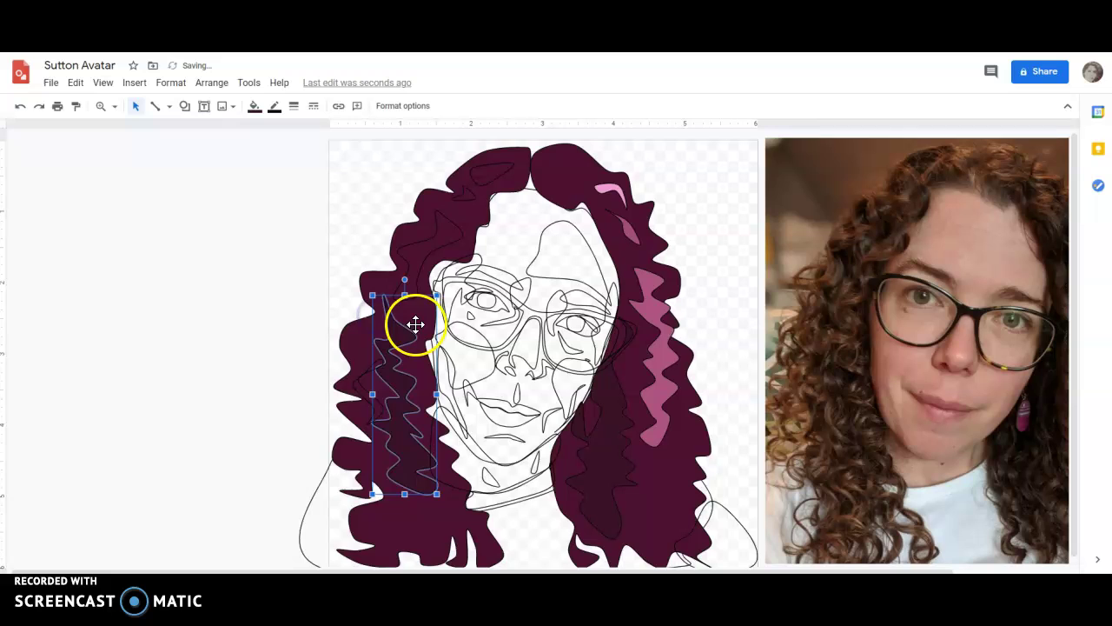
# Step: Fill the shape near the top of the left hair mauve and the small top shape light pink
pyautogui.click(410, 254)
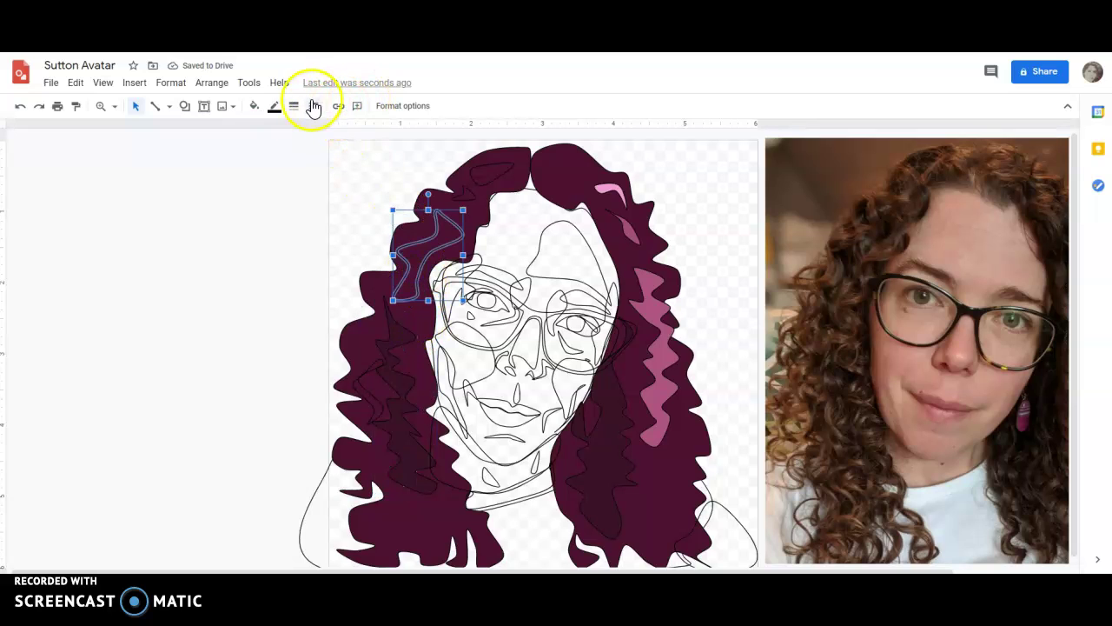
pyautogui.click(253, 108)
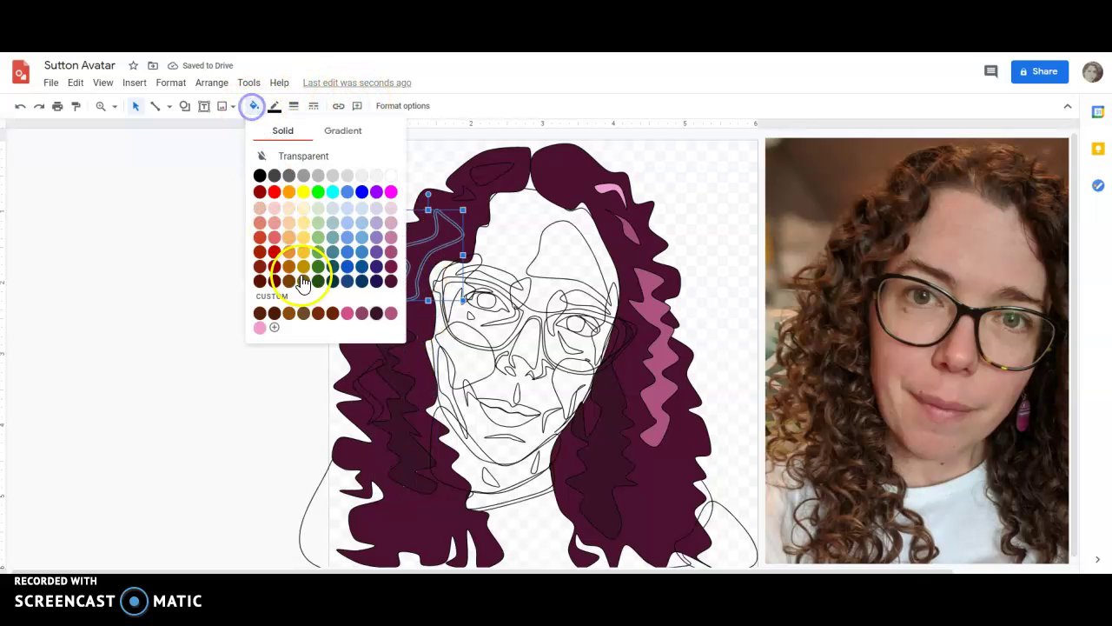
pyautogui.click(390, 314)
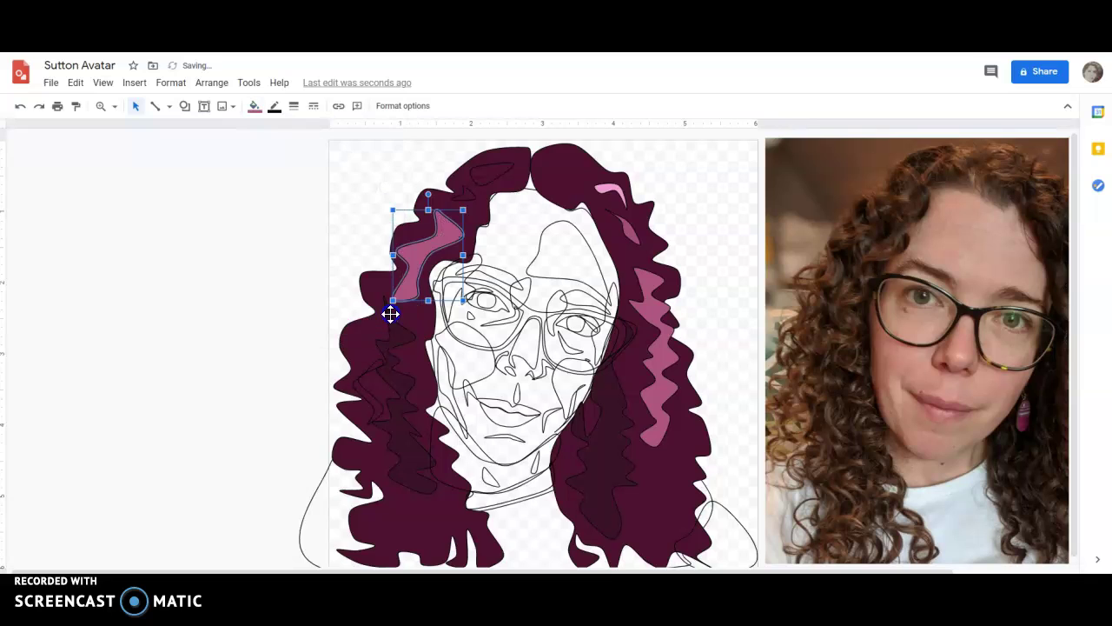
pyautogui.click(485, 169)
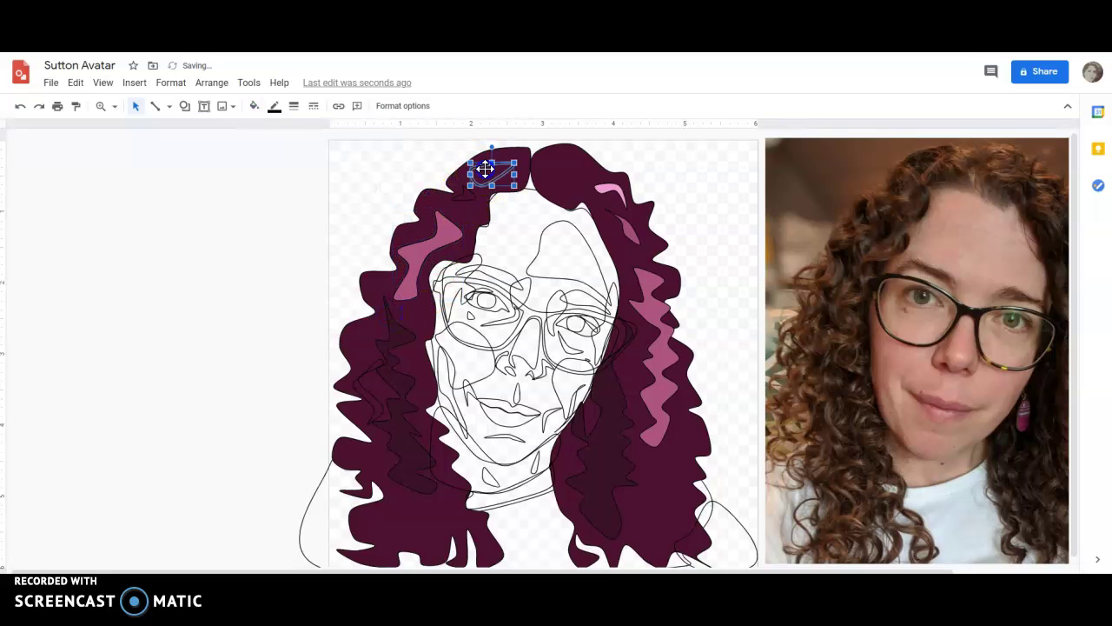
pyautogui.click(254, 106)
pyautogui.click(265, 328)
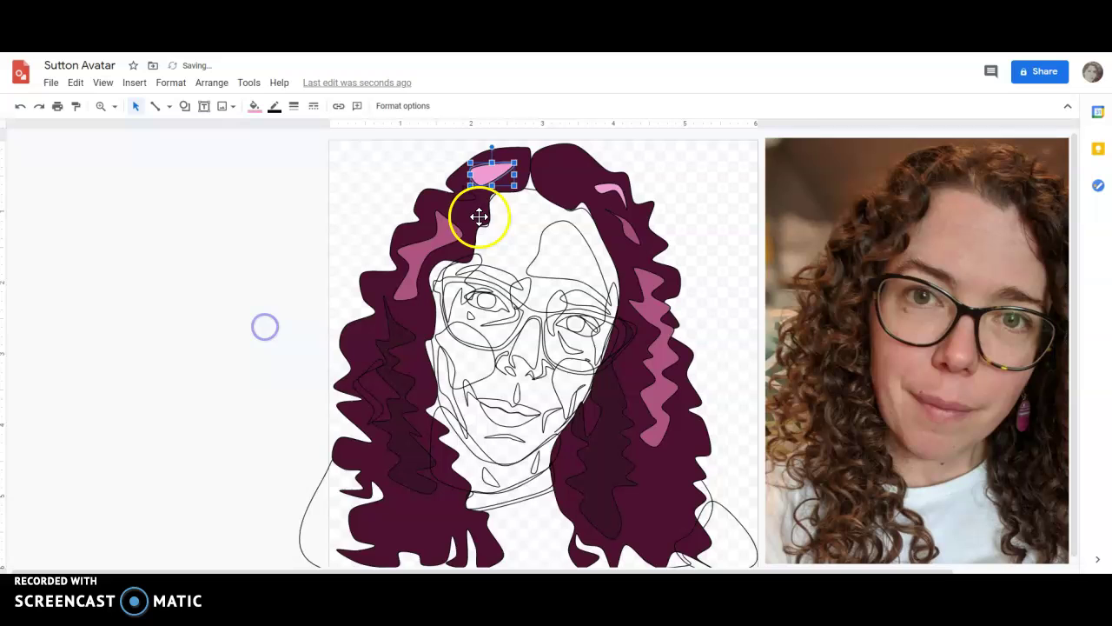
# Step: Fill the small shape below it and the thin S-shaped strand with custom pink
pyautogui.click(464, 193)
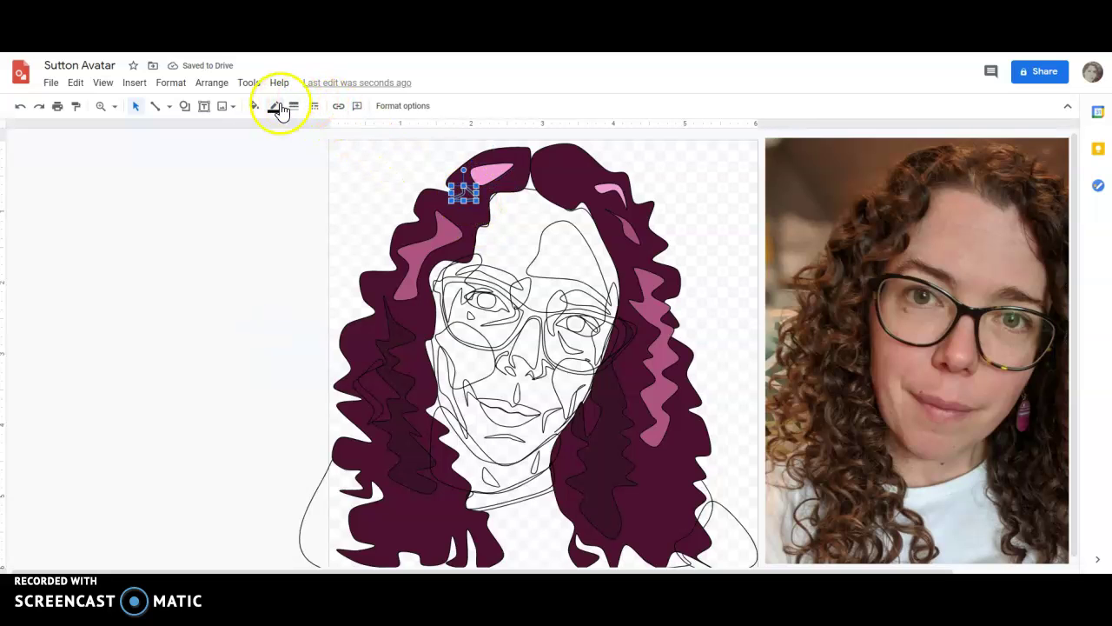
pyautogui.click(253, 108)
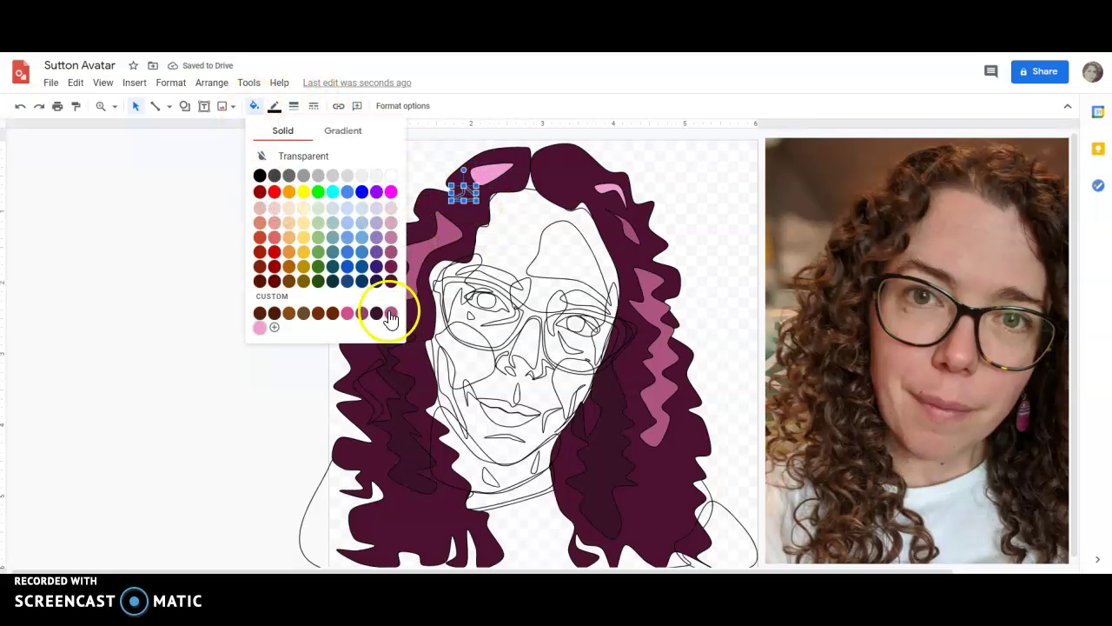
pyautogui.click(348, 313)
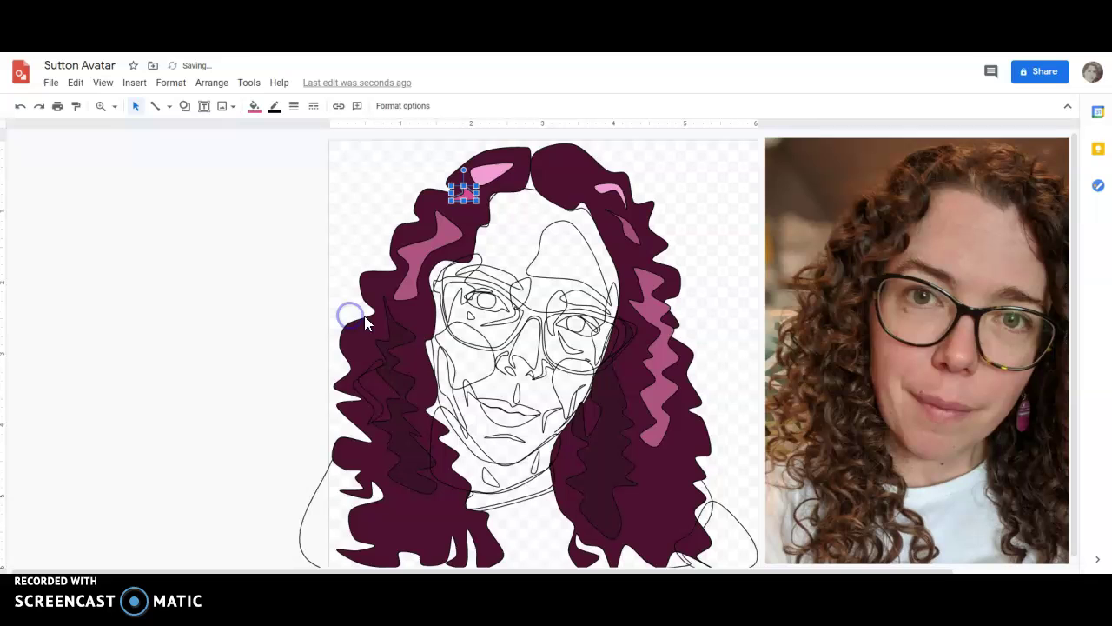
pyautogui.click(368, 393)
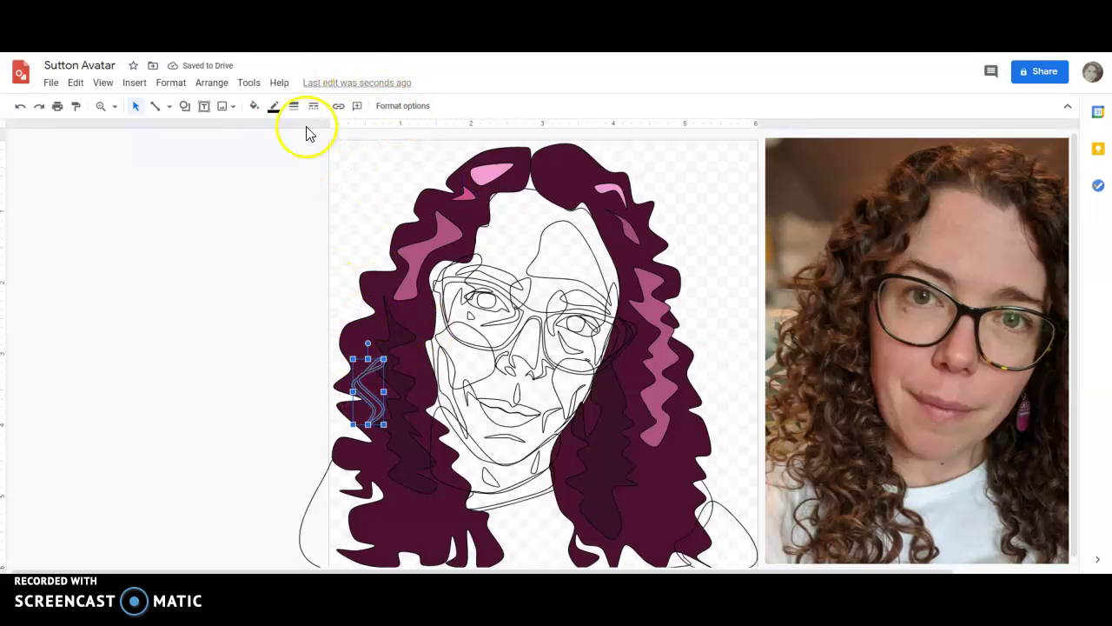
pyautogui.click(254, 106)
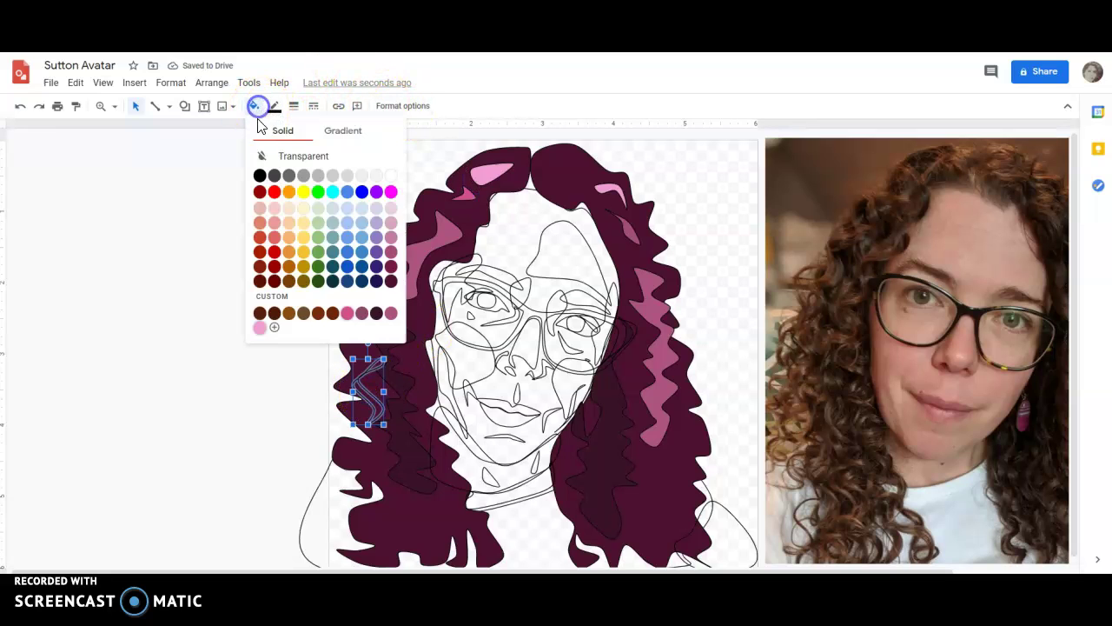
pyautogui.click(260, 328)
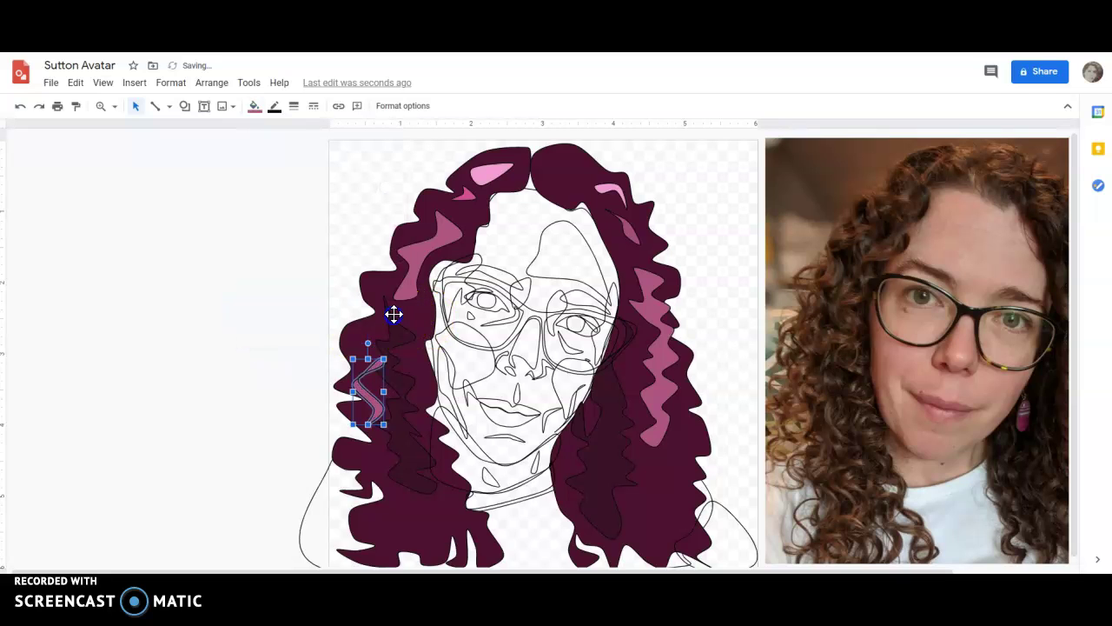
pyautogui.click(443, 318)
pyautogui.click(718, 213)
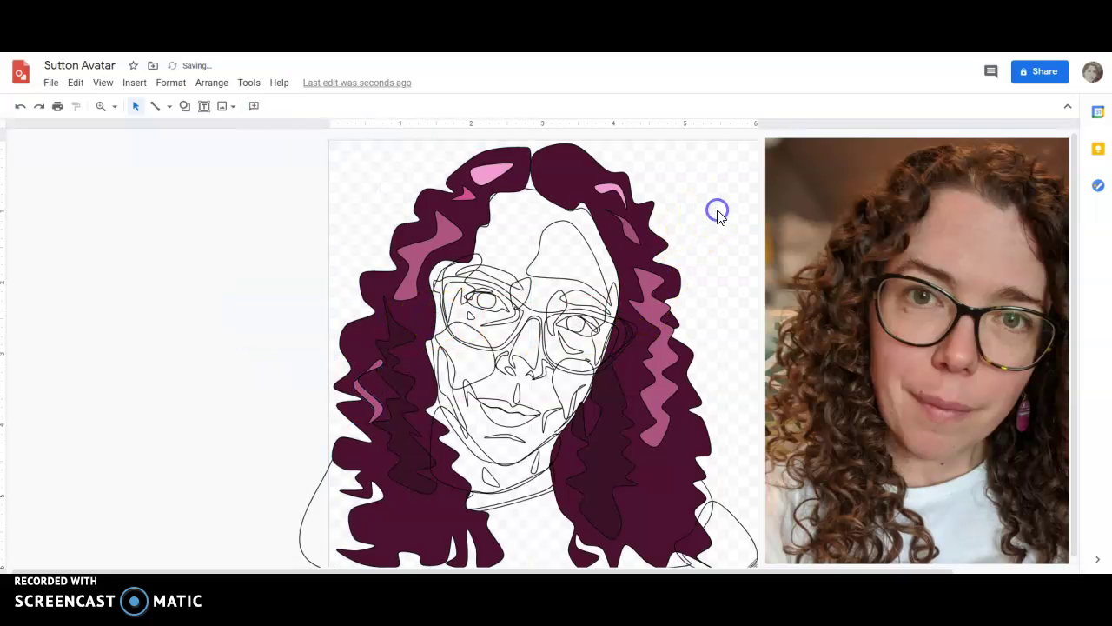
pyautogui.click(646, 191)
pyautogui.scroll(-1, 646, 190)
pyautogui.click(921, 282)
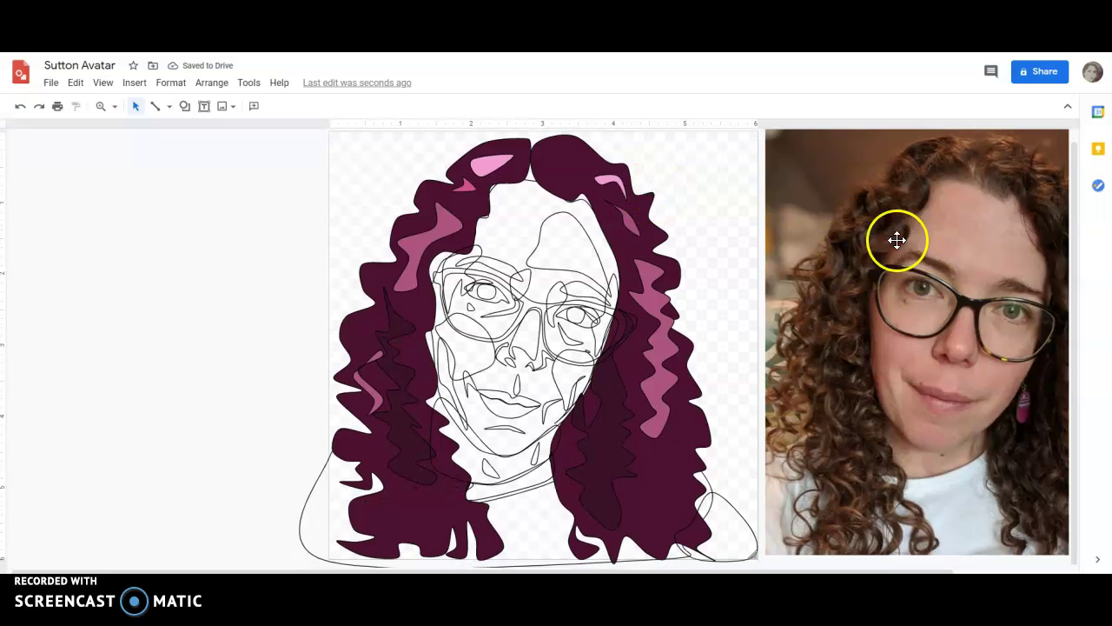
pyautogui.moveTo(867, 225)
pyautogui.mouseDown()
pyautogui.moveTo(574, 235)
pyautogui.moveTo(459, 214)
pyautogui.moveTo(451, 233)
pyautogui.mouseUp()
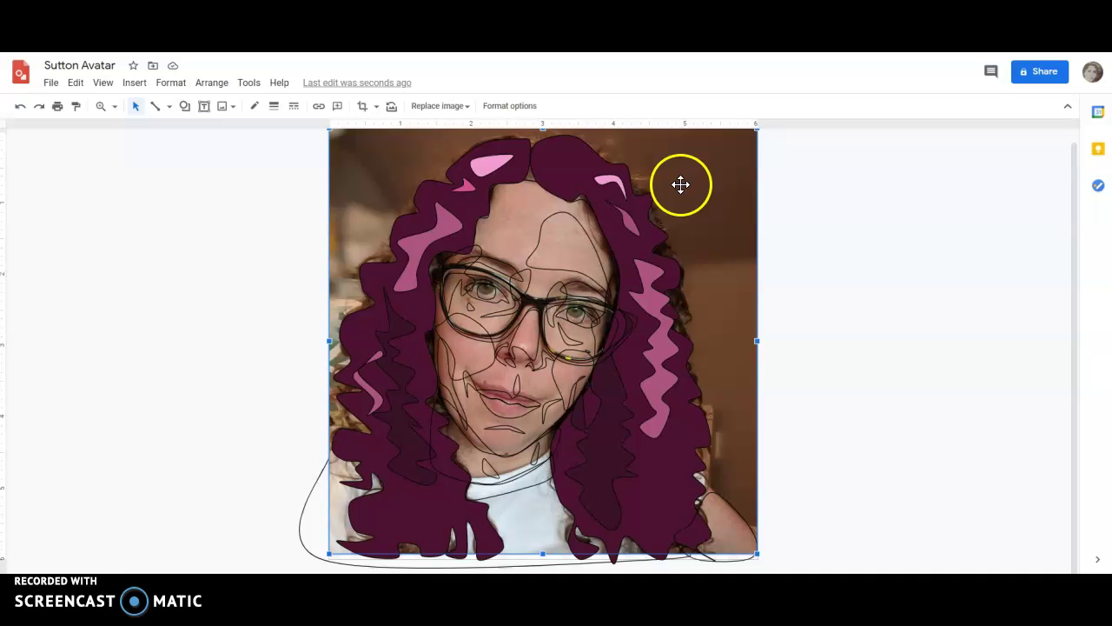
pyautogui.moveTo(708, 182); pyautogui.dragTo(1002, 189)
pyautogui.moveTo(726, 233)
pyautogui.mouseDown()
pyautogui.moveTo(758, 174)
pyautogui.moveTo(847, 182)
pyautogui.mouseUp()
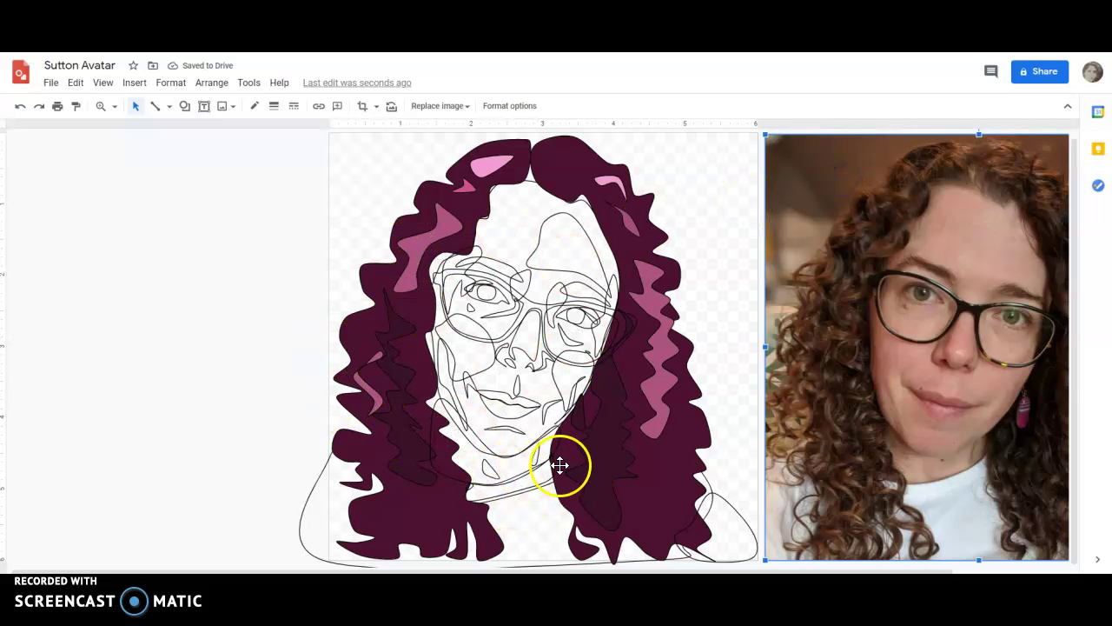
pyautogui.click(521, 229)
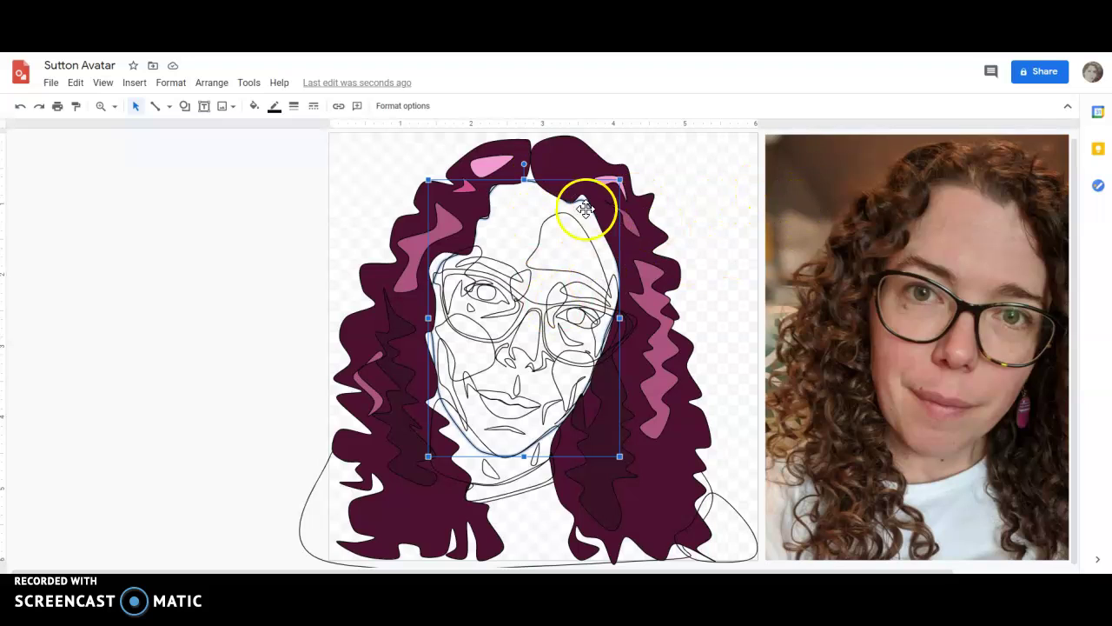
pyautogui.click(360, 202)
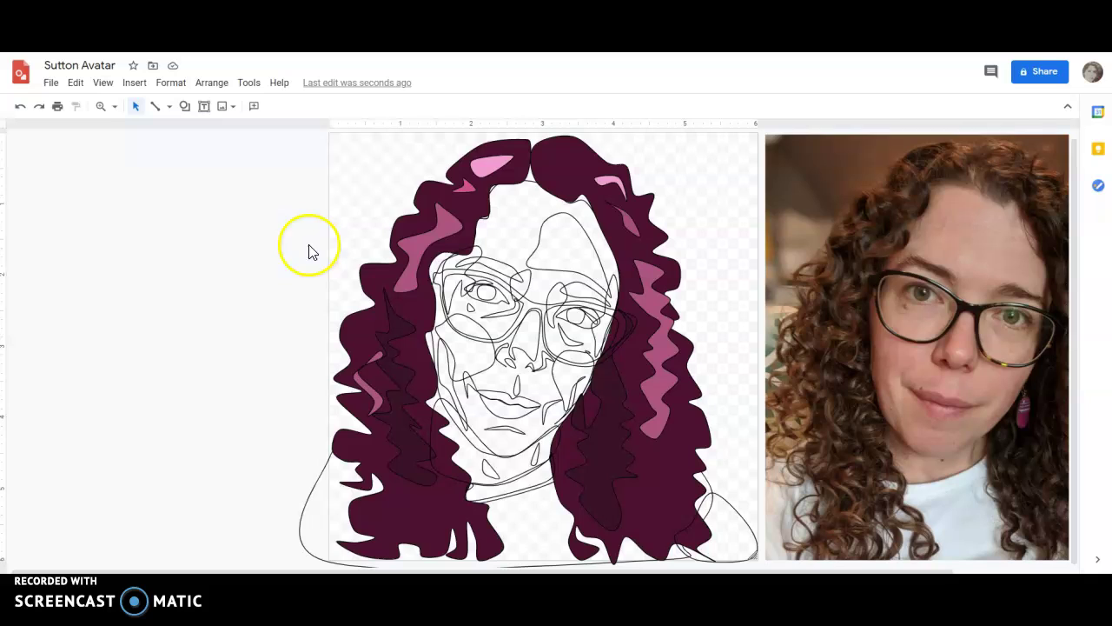